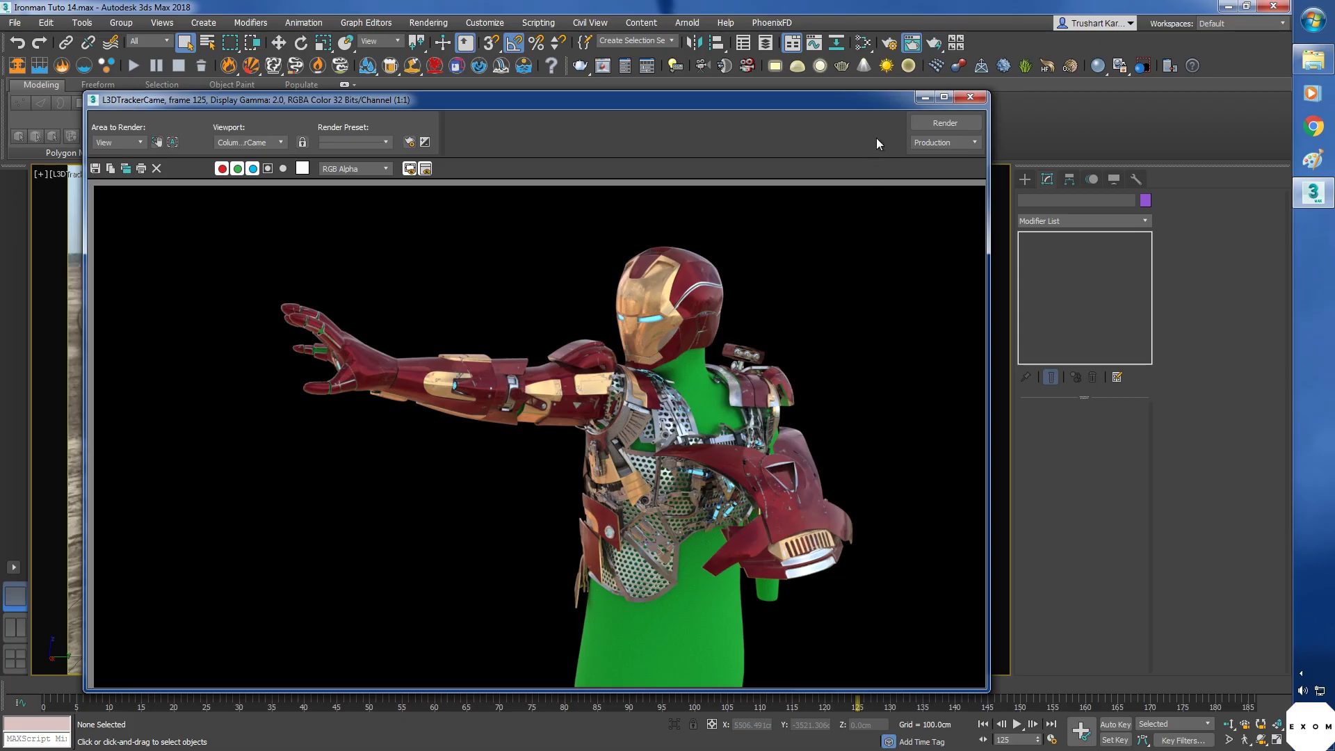
Add the builtin emission pass to a new EXR AOV output file in Render Setup.
{"action": "left_click", "coordinate": [887, 42]}
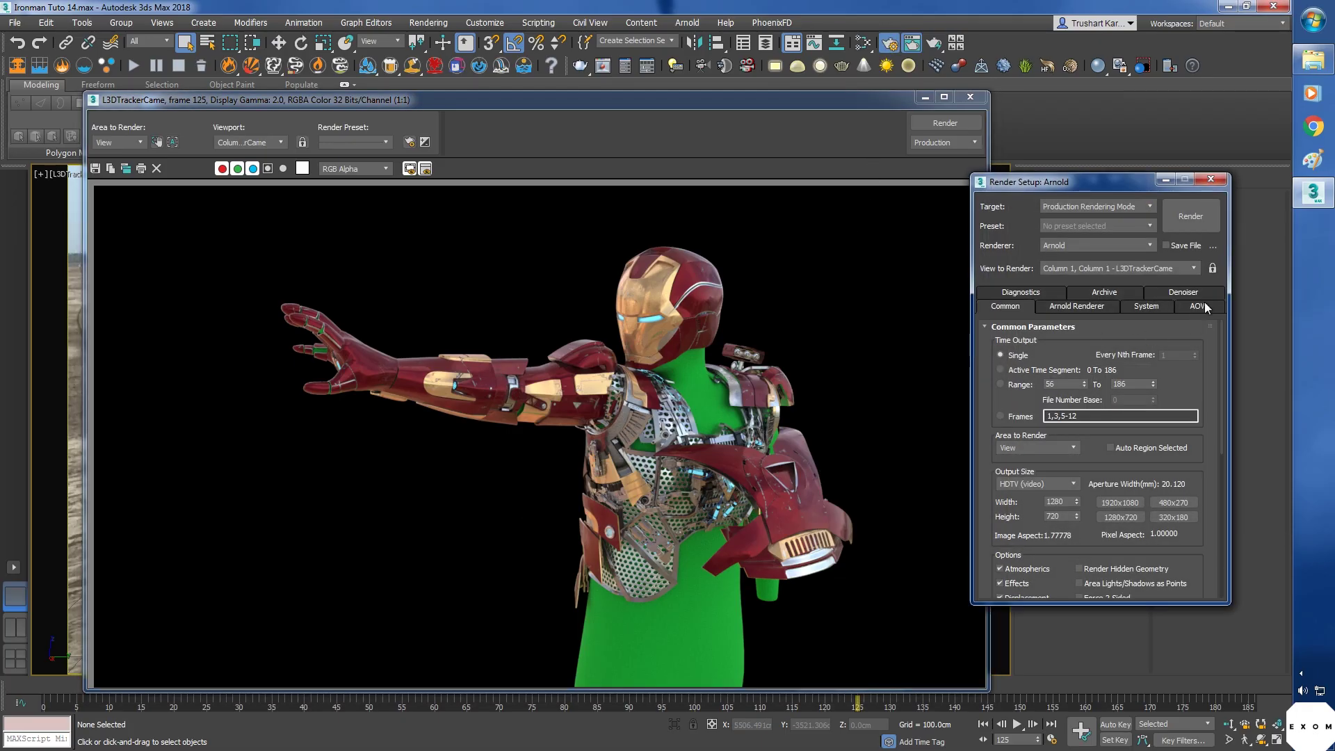
{"action": "left_click", "coordinate": [1200, 305]}
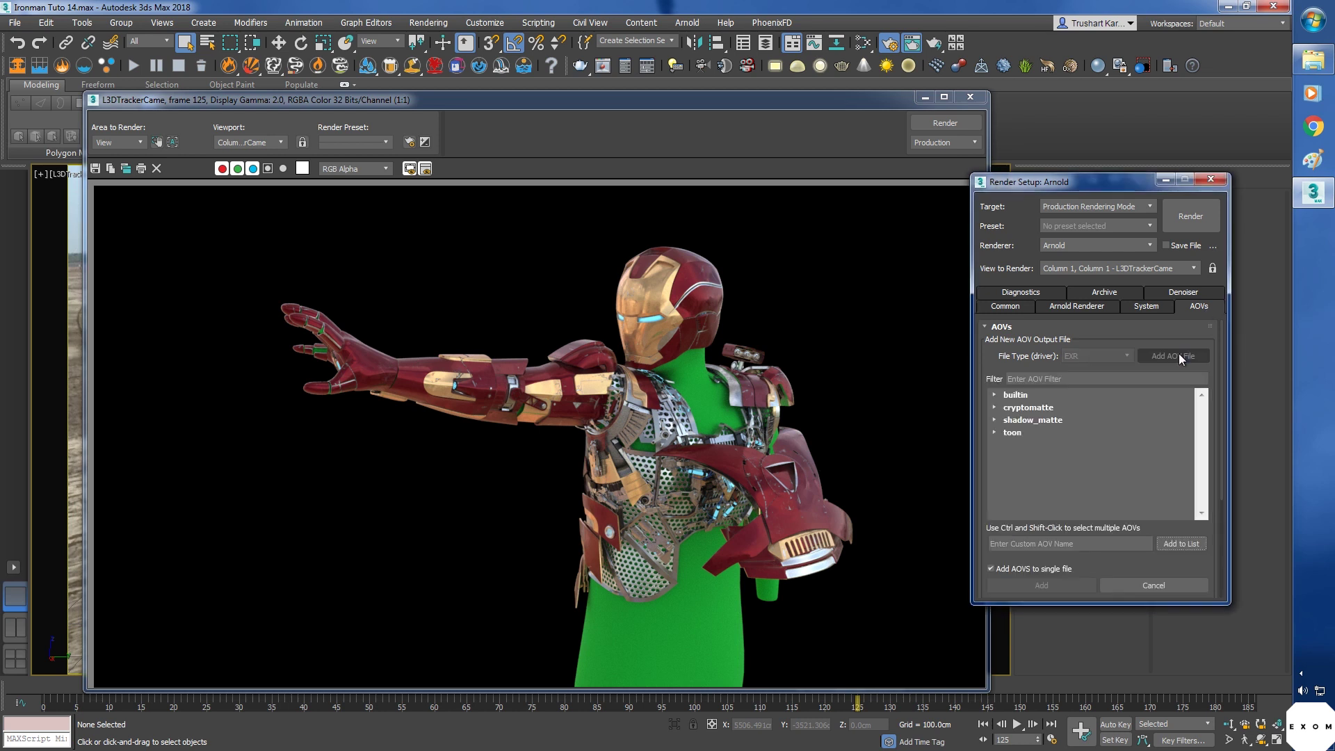
{"action": "left_click", "coordinate": [995, 395]}
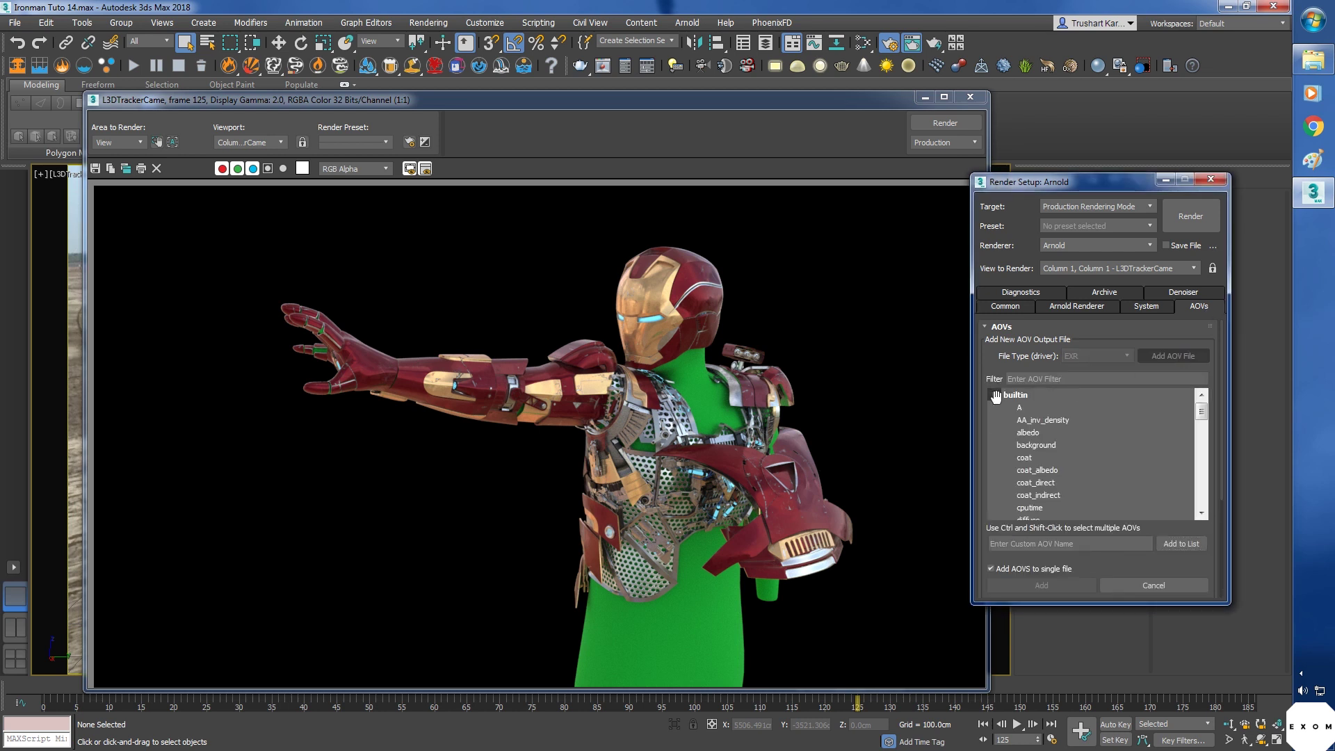
{"action": "scroll", "coordinate": [1048, 459], "scroll_direction": "down", "scroll_amount": 2}
{"action": "scroll", "coordinate": [1054, 464], "scroll_direction": "down", "scroll_amount": 1}
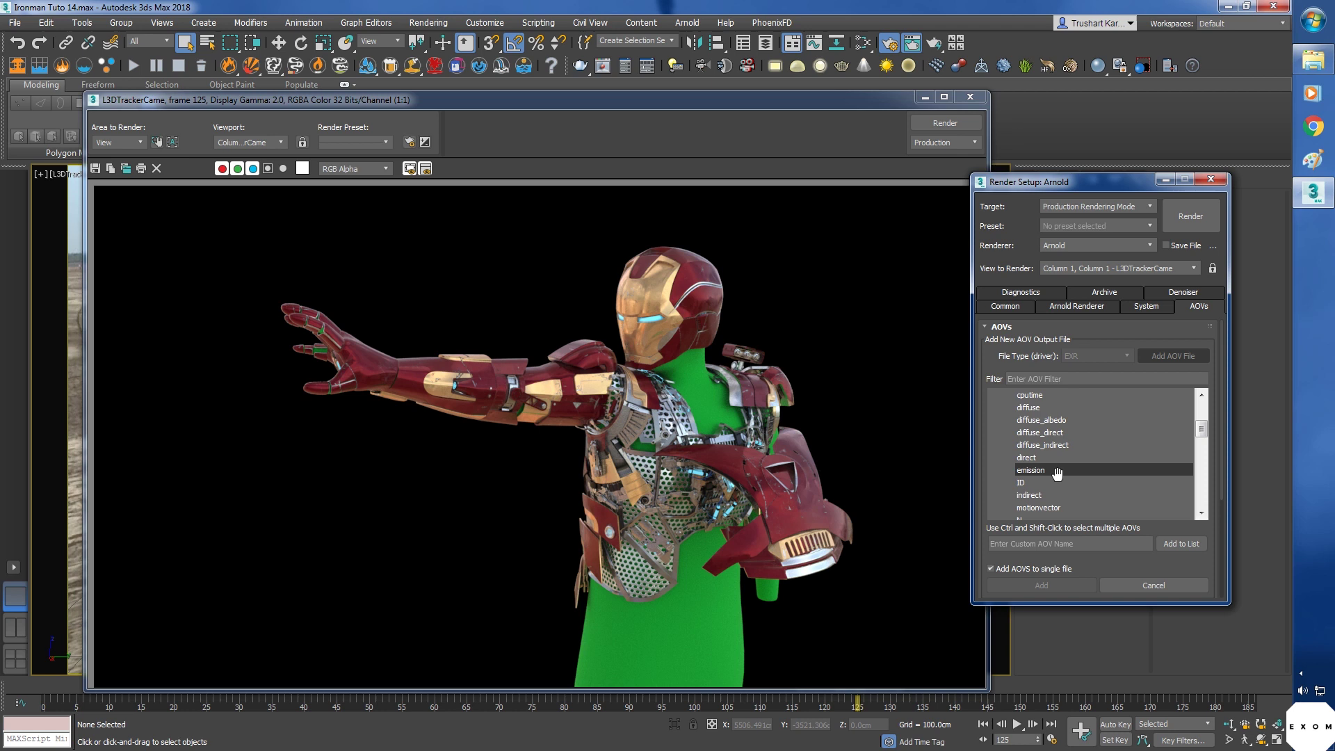
{"action": "left_click", "coordinate": [1057, 473]}
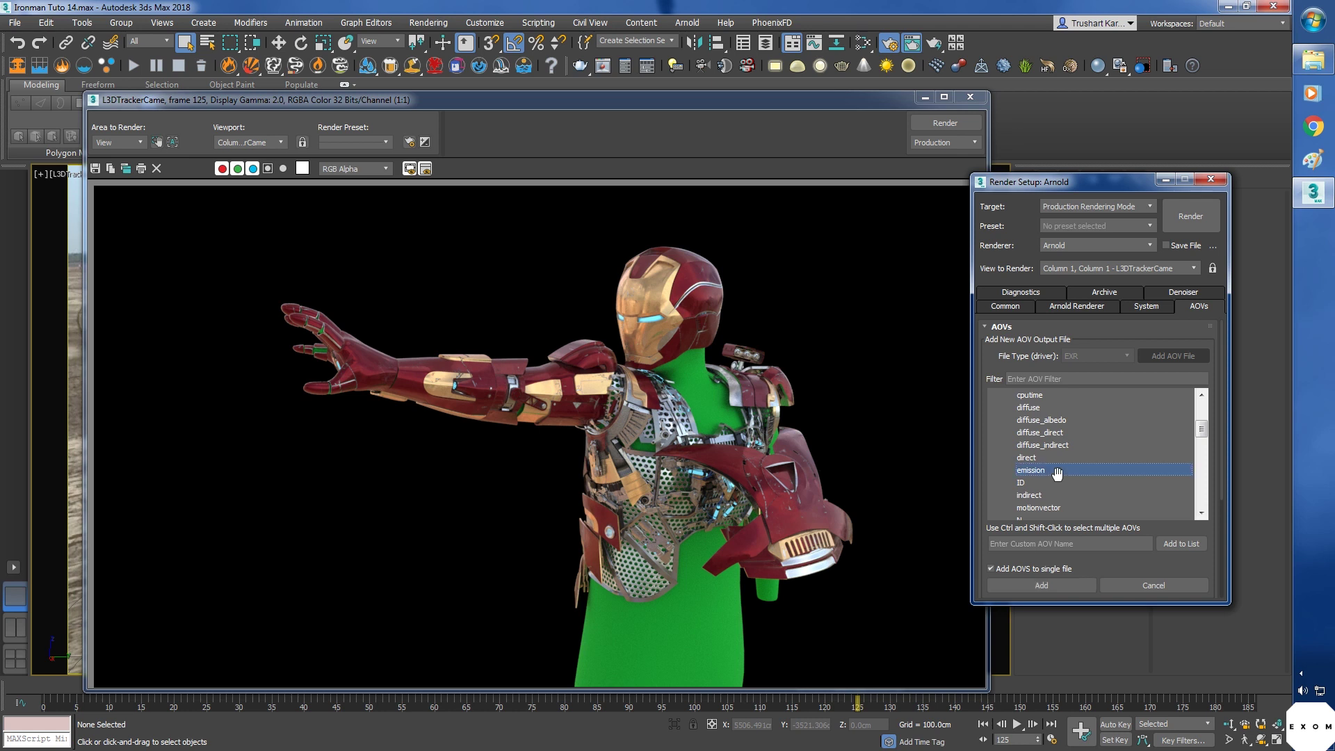
{"action": "left_click", "coordinate": [1043, 585]}
Close the Rendered Frame Window and launch ActiveShade from the render flyout.
{"action": "left_click", "coordinate": [363, 167]}
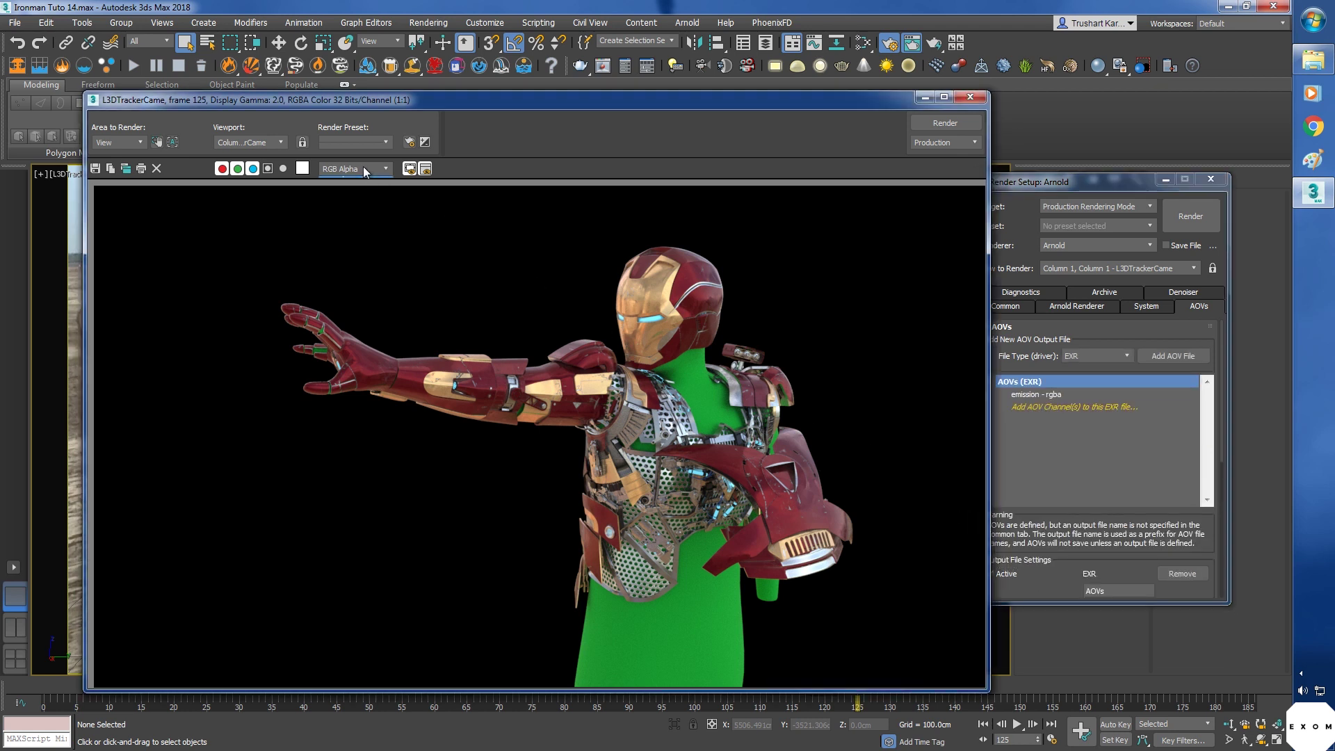
{"action": "left_click", "coordinate": [977, 101]}
{"action": "left_click_drag", "start_coordinate": [934, 45], "coordinate": [937, 114]}
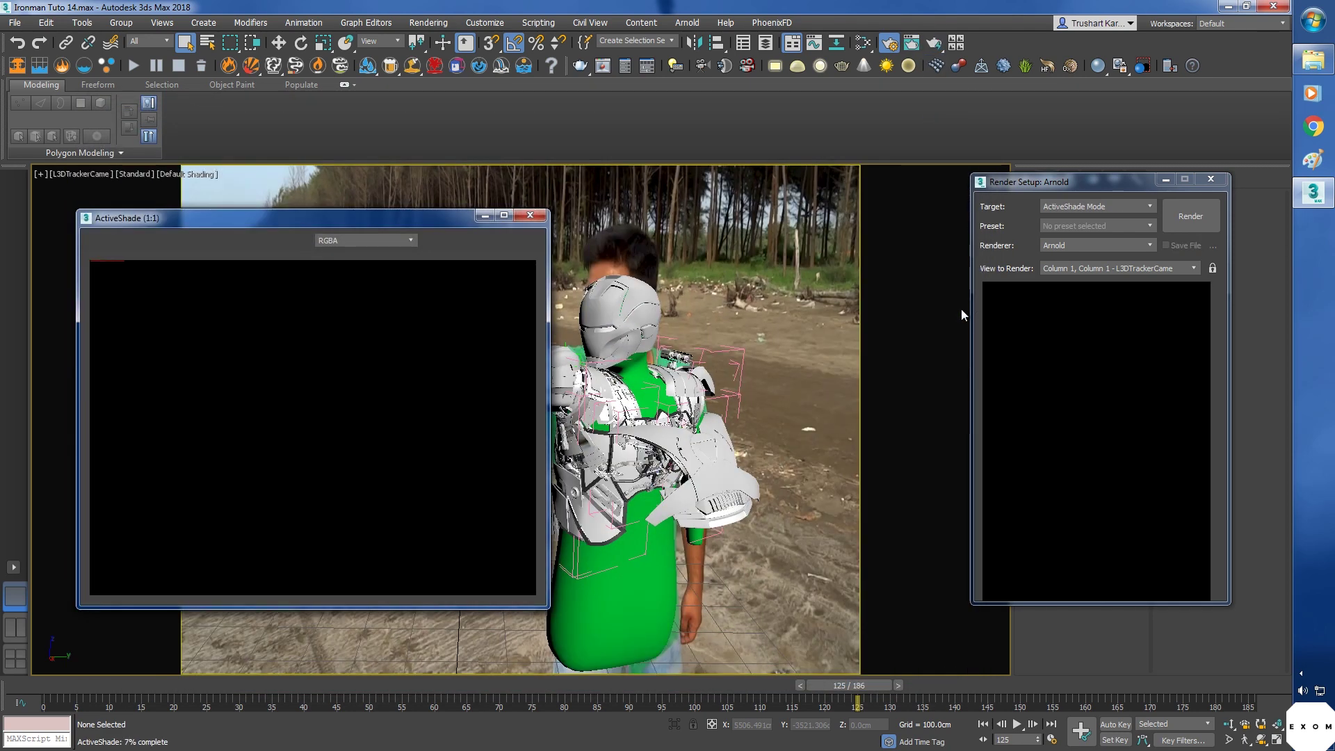
Set the ActiveShade channel display to the emission pass.
{"action": "left_click", "coordinate": [377, 240]}
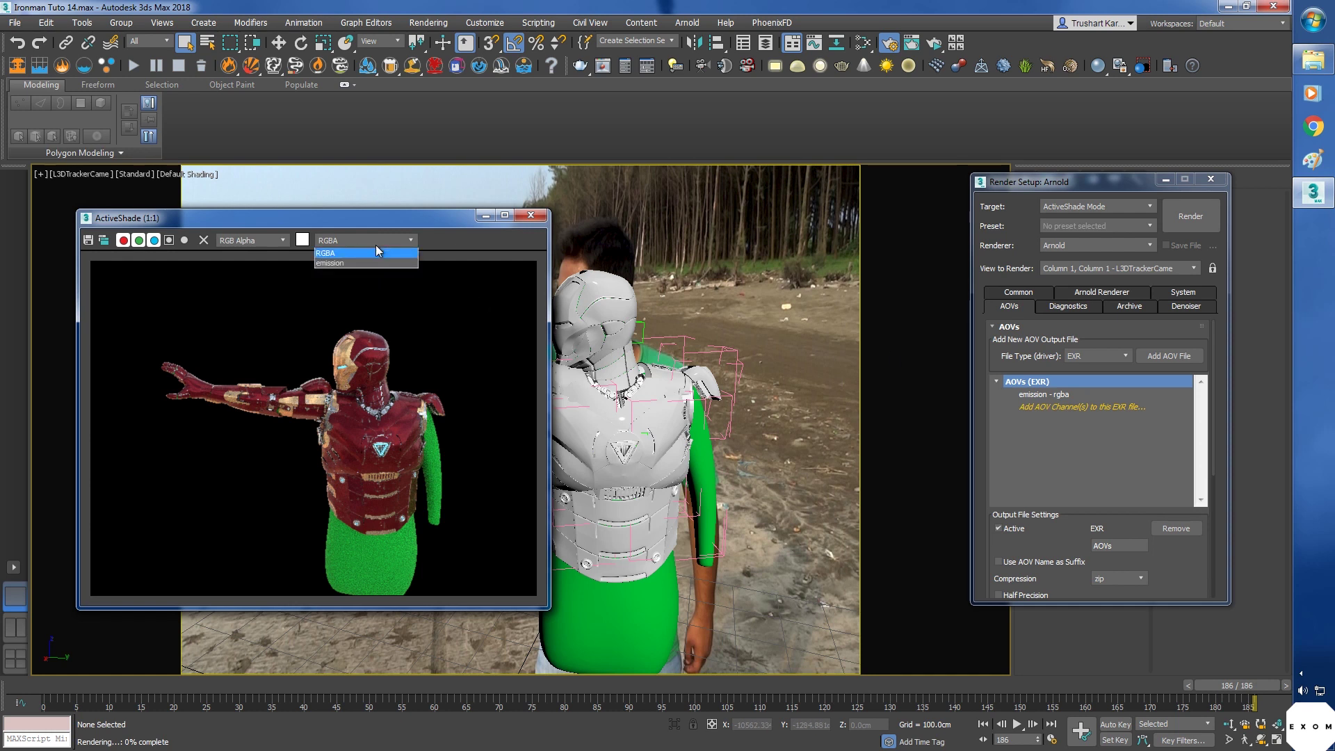
{"action": "left_click", "coordinate": [365, 266]}
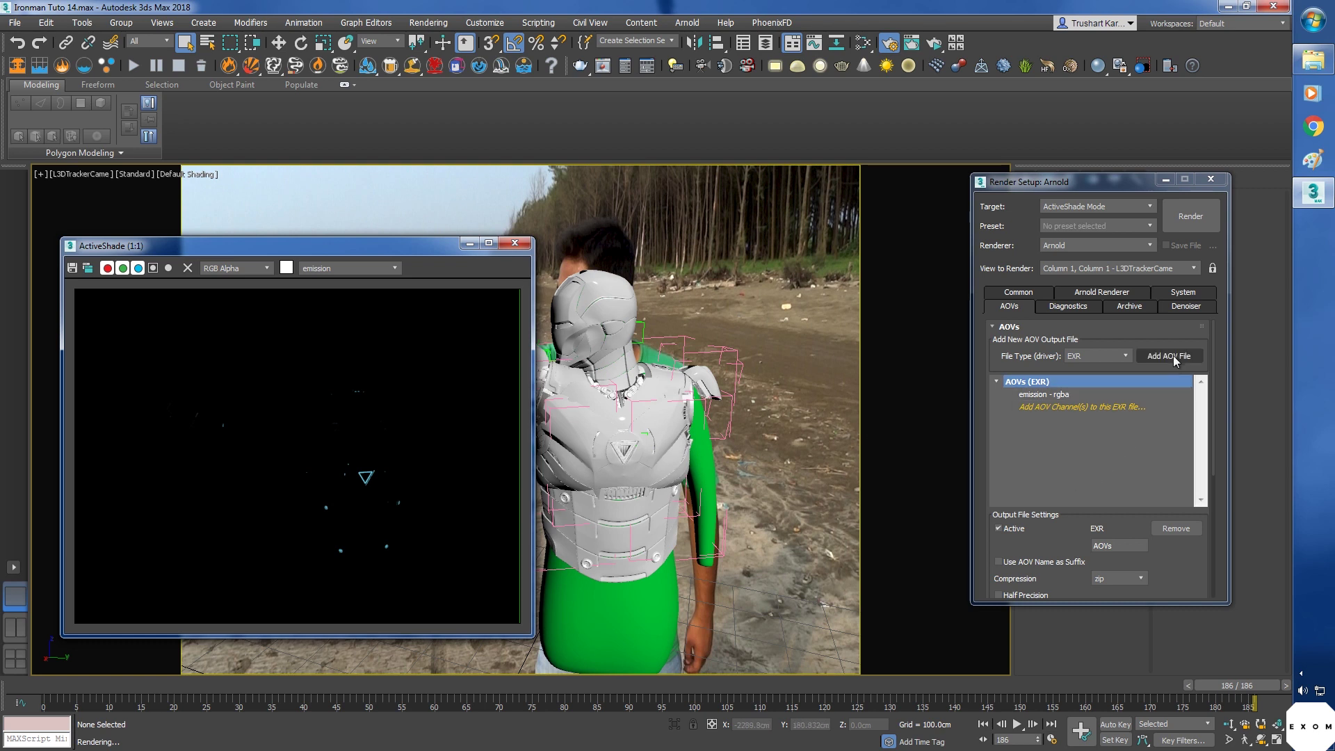
Add the transmission pass to the EXR AOV file.
{"action": "left_click", "coordinate": [1087, 406]}
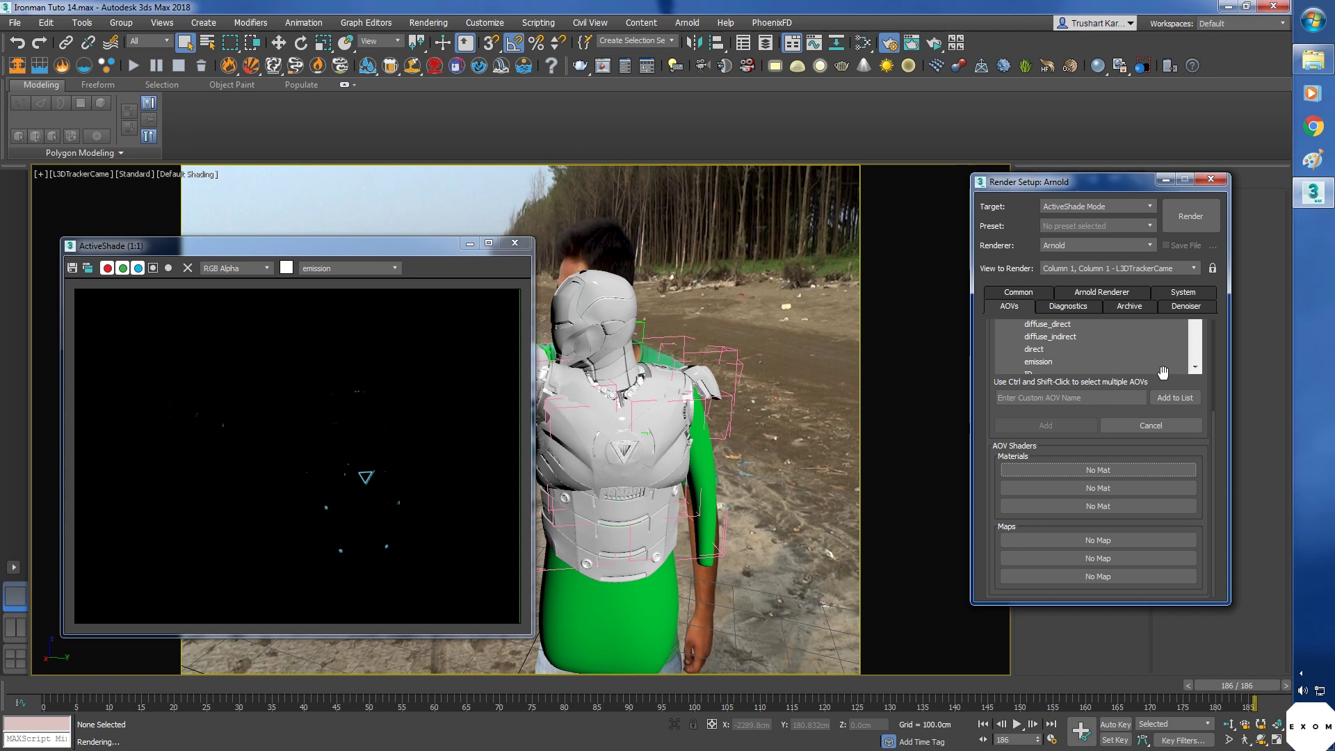
{"action": "left_click_drag", "start_coordinate": [1165, 372], "coordinate": [1169, 459]}
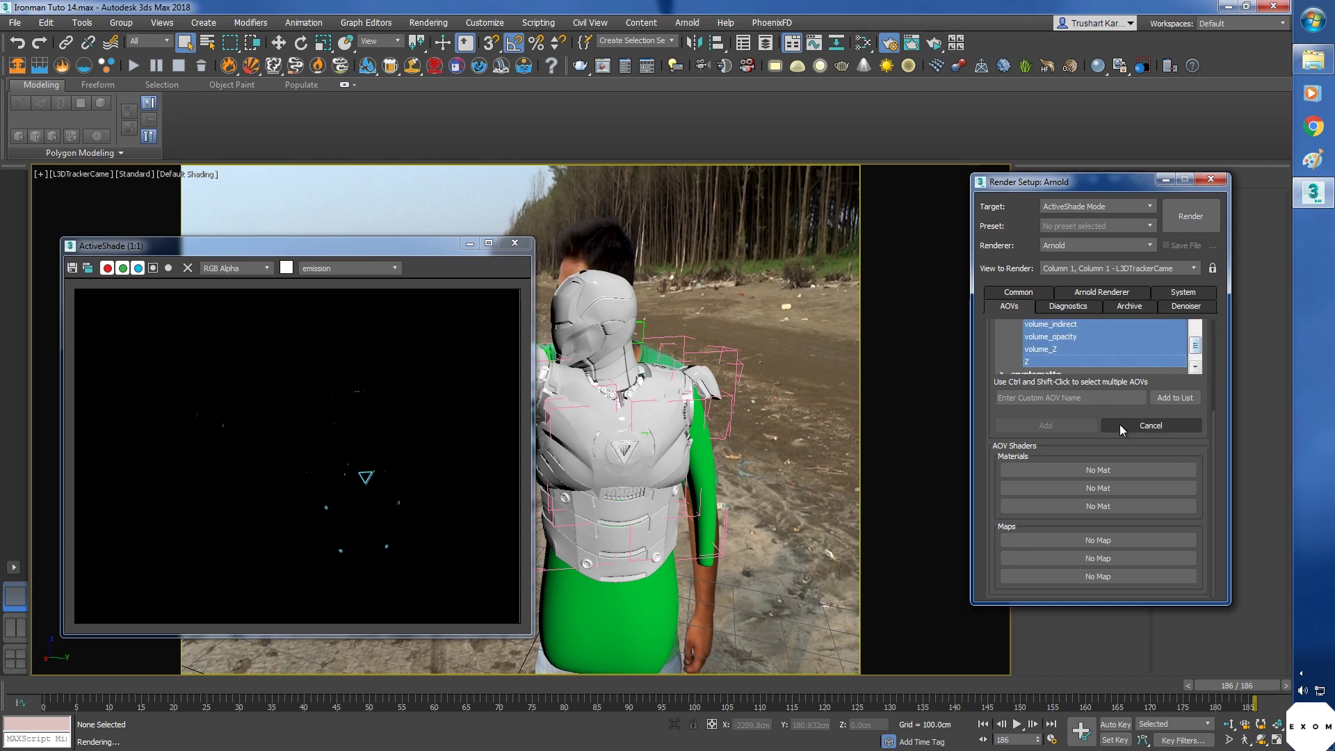
{"action": "scroll", "coordinate": [1119, 425], "scroll_direction": "up", "scroll_amount": 2}
{"action": "scroll", "coordinate": [1119, 425], "scroll_direction": "up", "scroll_amount": 2}
{"action": "left_click", "coordinate": [1064, 432]}
{"action": "scroll", "coordinate": [1064, 424], "scroll_direction": "up", "scroll_amount": 2}
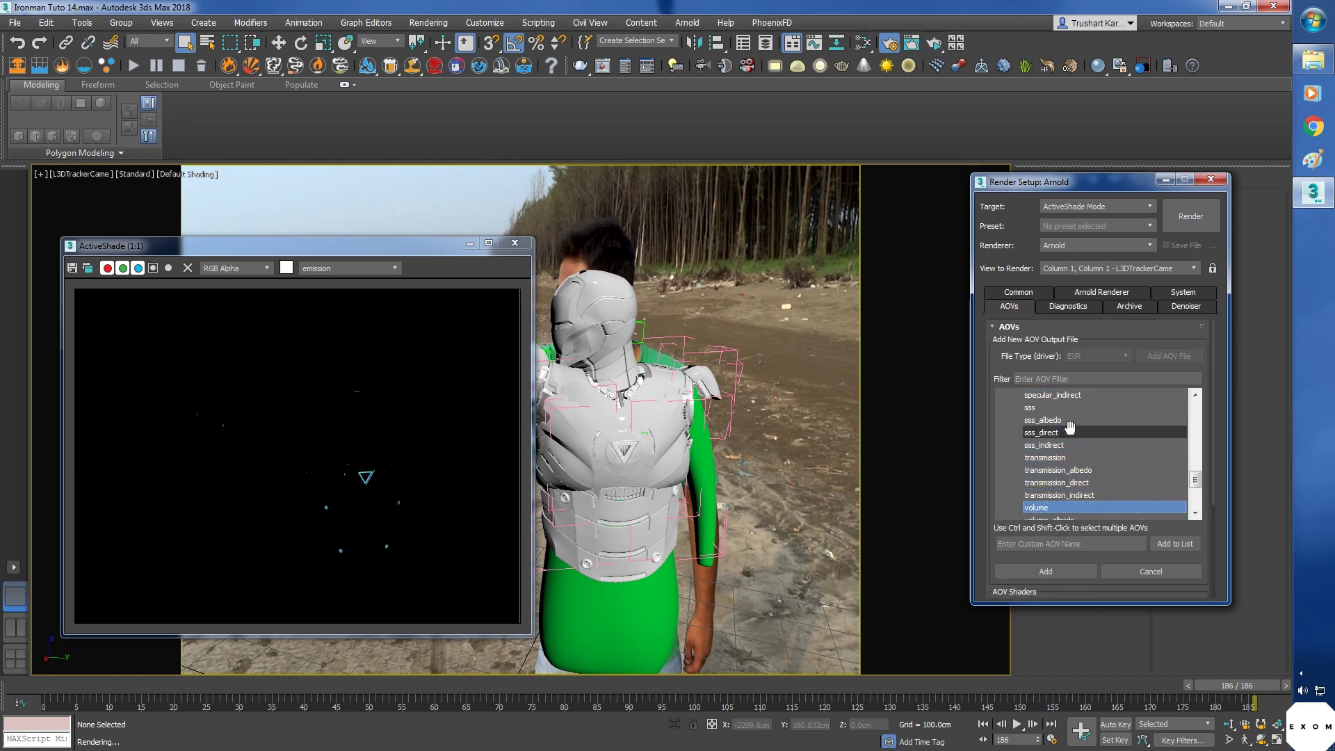
{"action": "left_click", "coordinate": [1048, 457]}
{"action": "left_click", "coordinate": [1059, 568]}
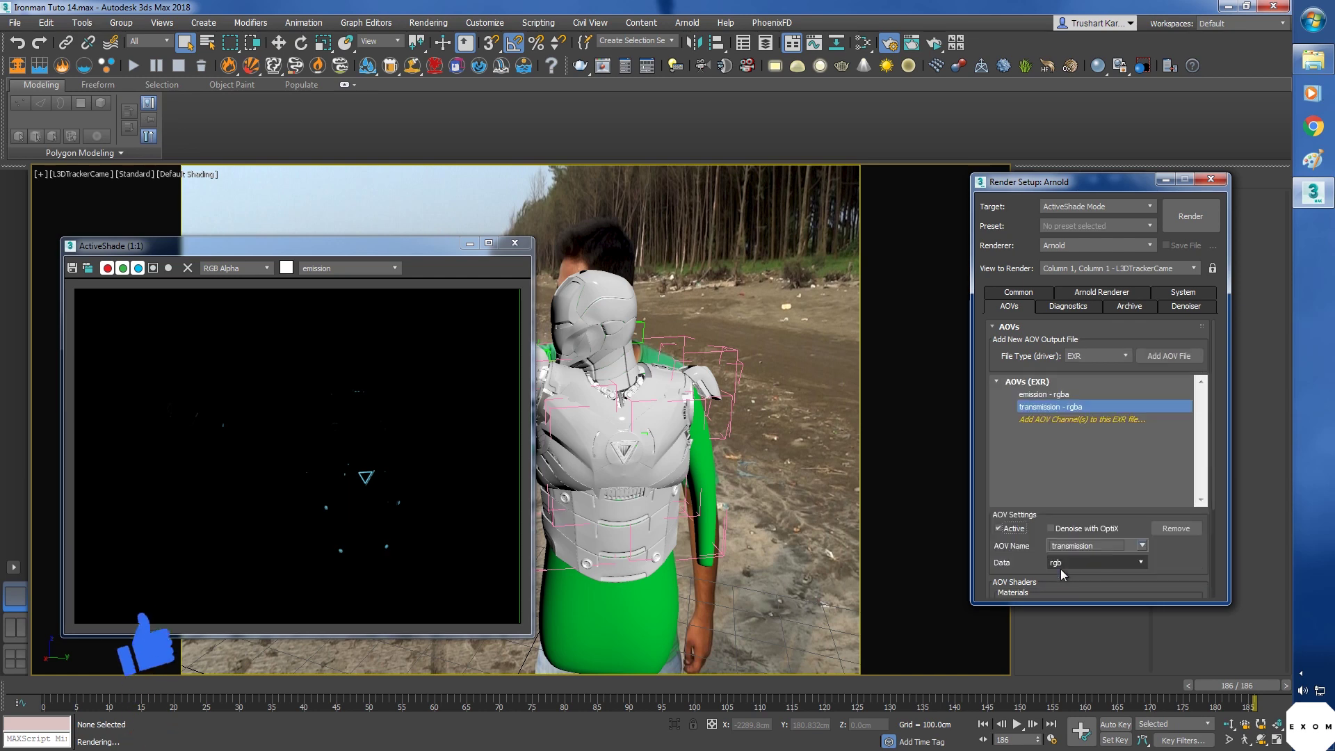
Restart ActiveShade and display its transmission channel.
{"action": "left_click", "coordinate": [514, 244]}
{"action": "left_click", "coordinate": [934, 42]}
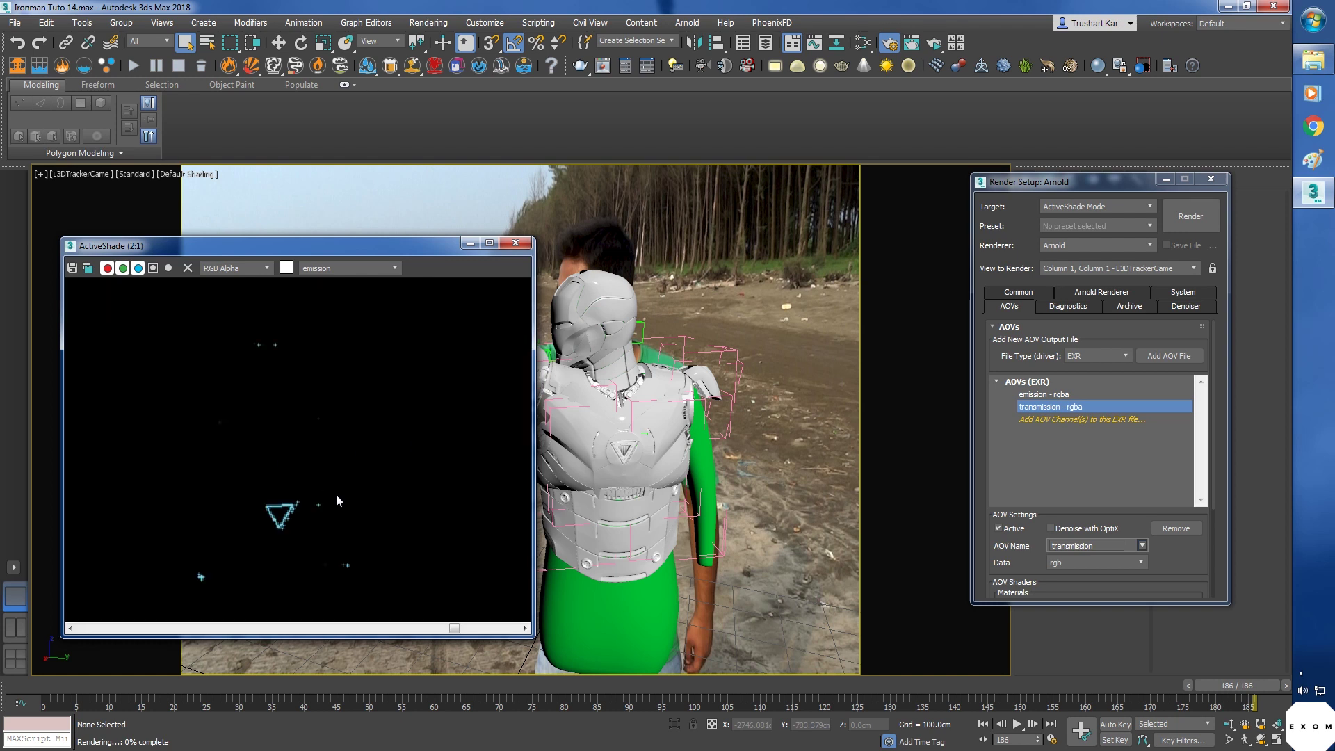
{"action": "left_click", "coordinate": [303, 267]}
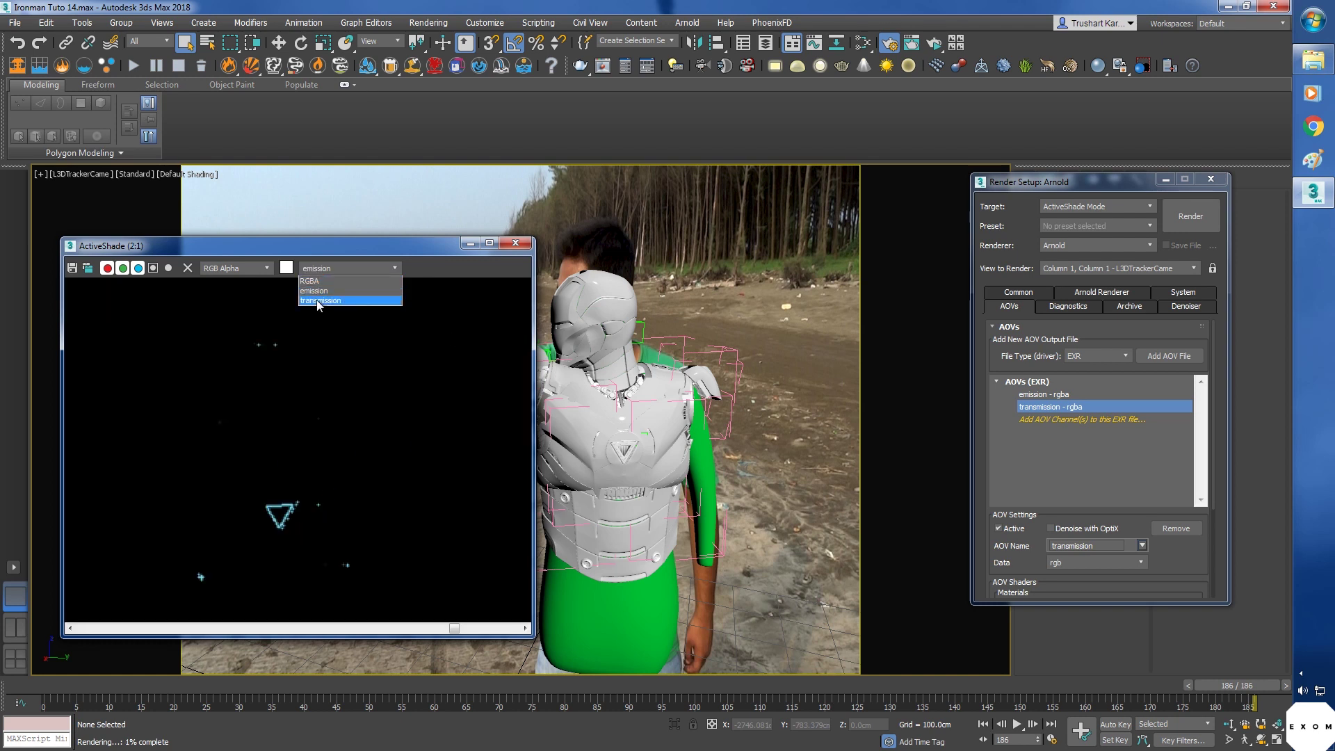
{"action": "left_click", "coordinate": [316, 300]}
{"action": "middle_click_drag", "start_coordinate": [267, 416], "coordinate": [371, 398]}
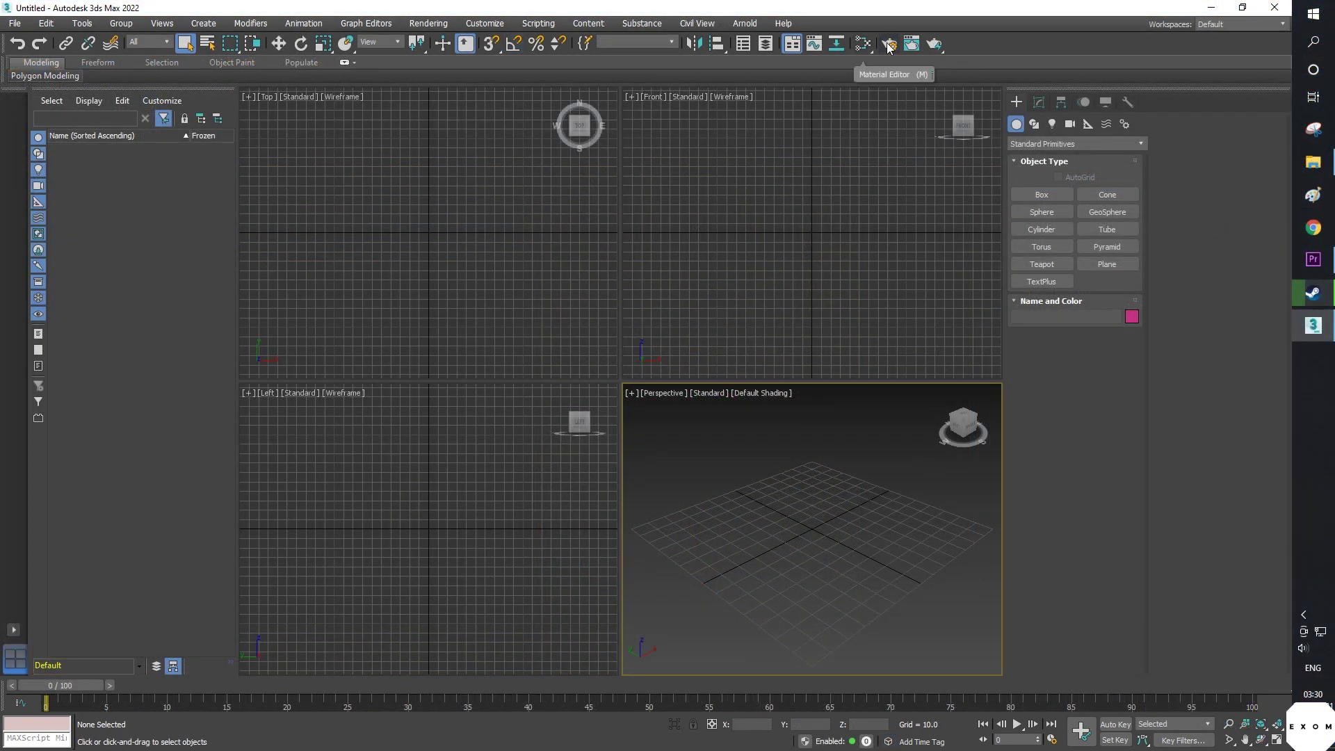
Add a new EXR AOV output file from the AOVs Manager.
{"action": "left_click", "coordinate": [887, 44]}
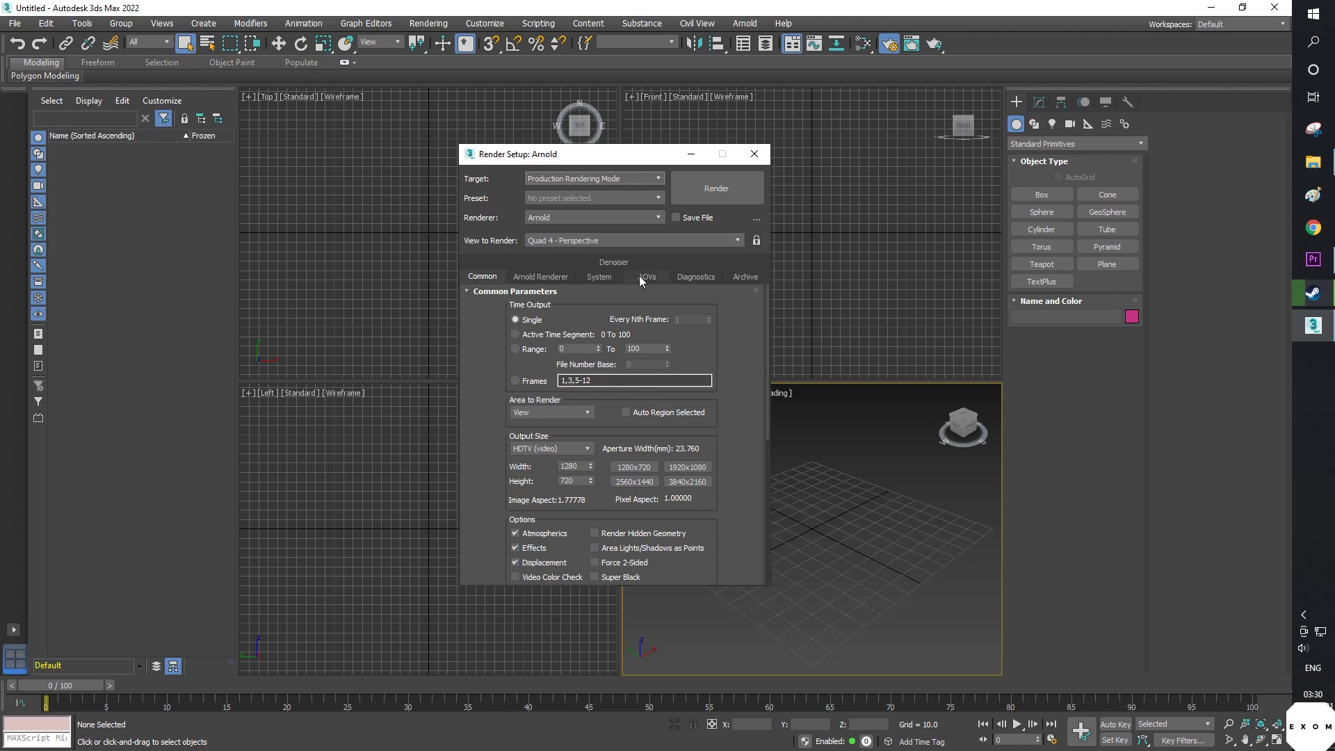
{"action": "left_click", "coordinate": [640, 275]}
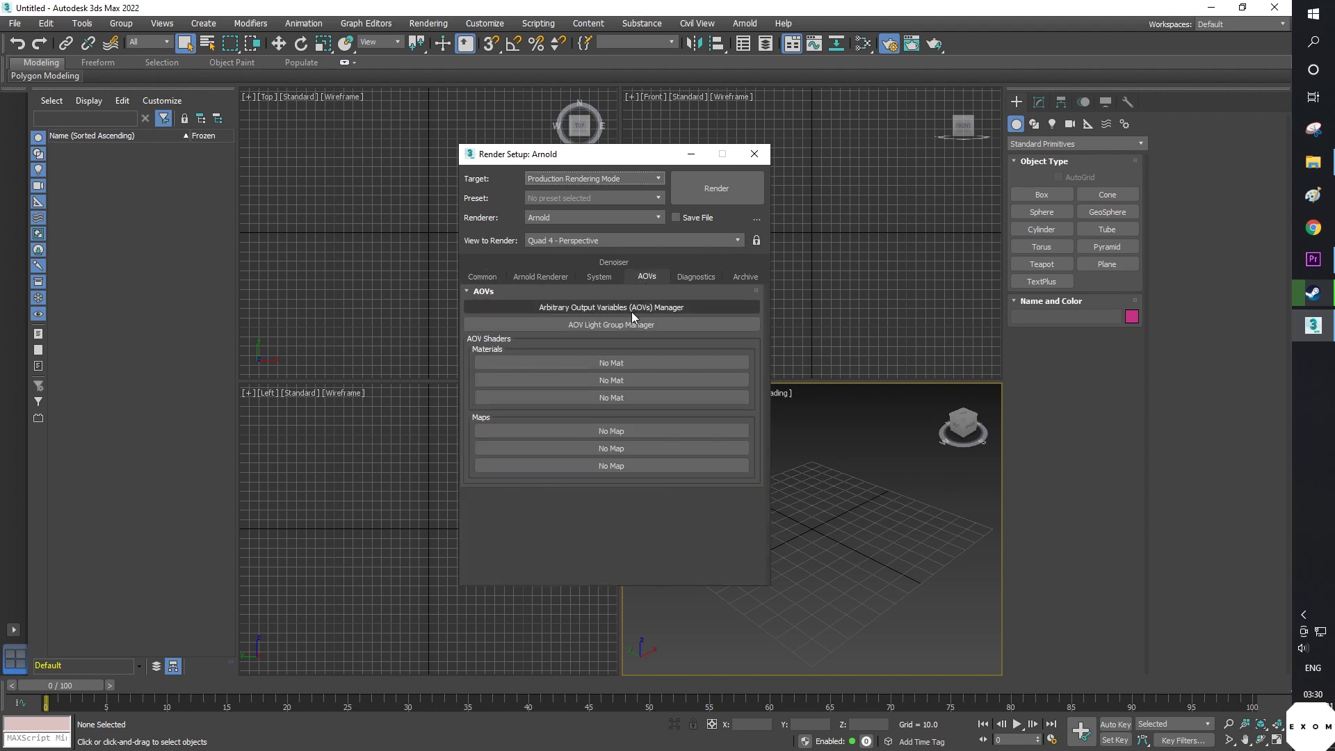
{"action": "left_click", "coordinate": [660, 310]}
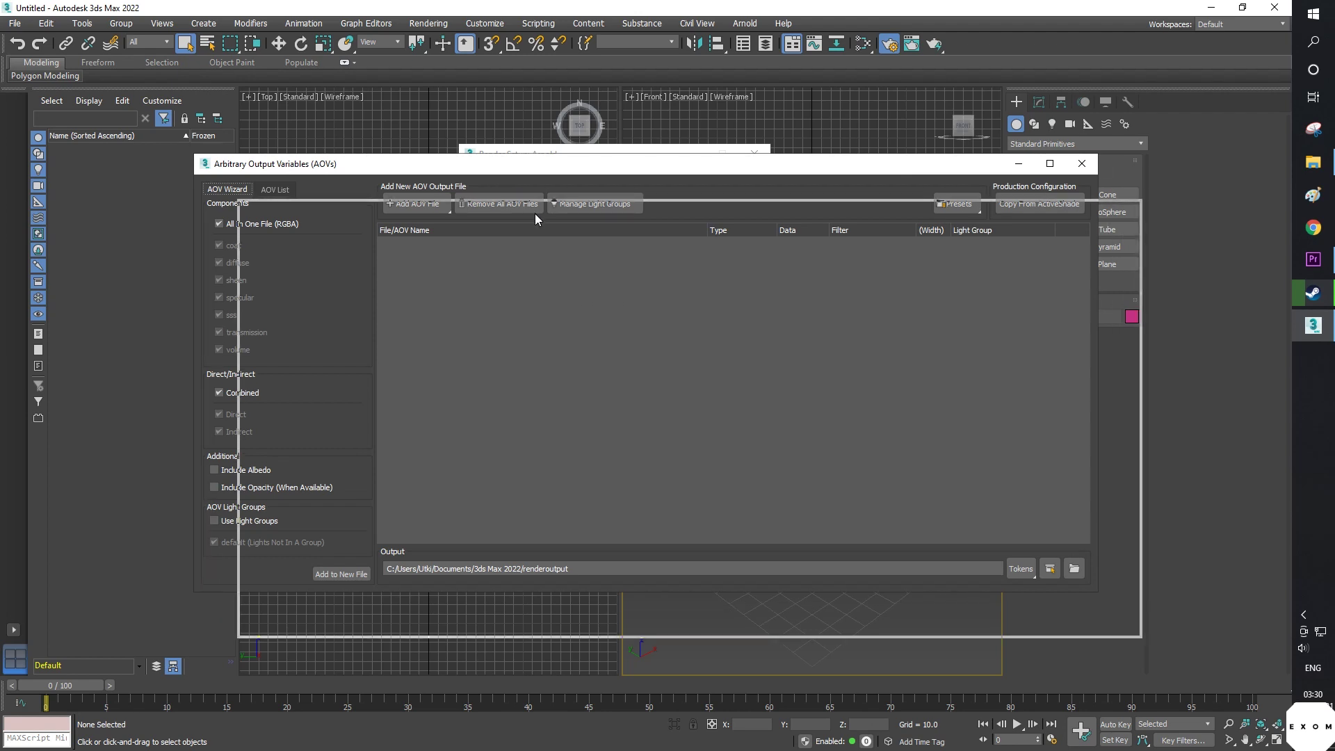
{"action": "left_click", "coordinate": [454, 253]}
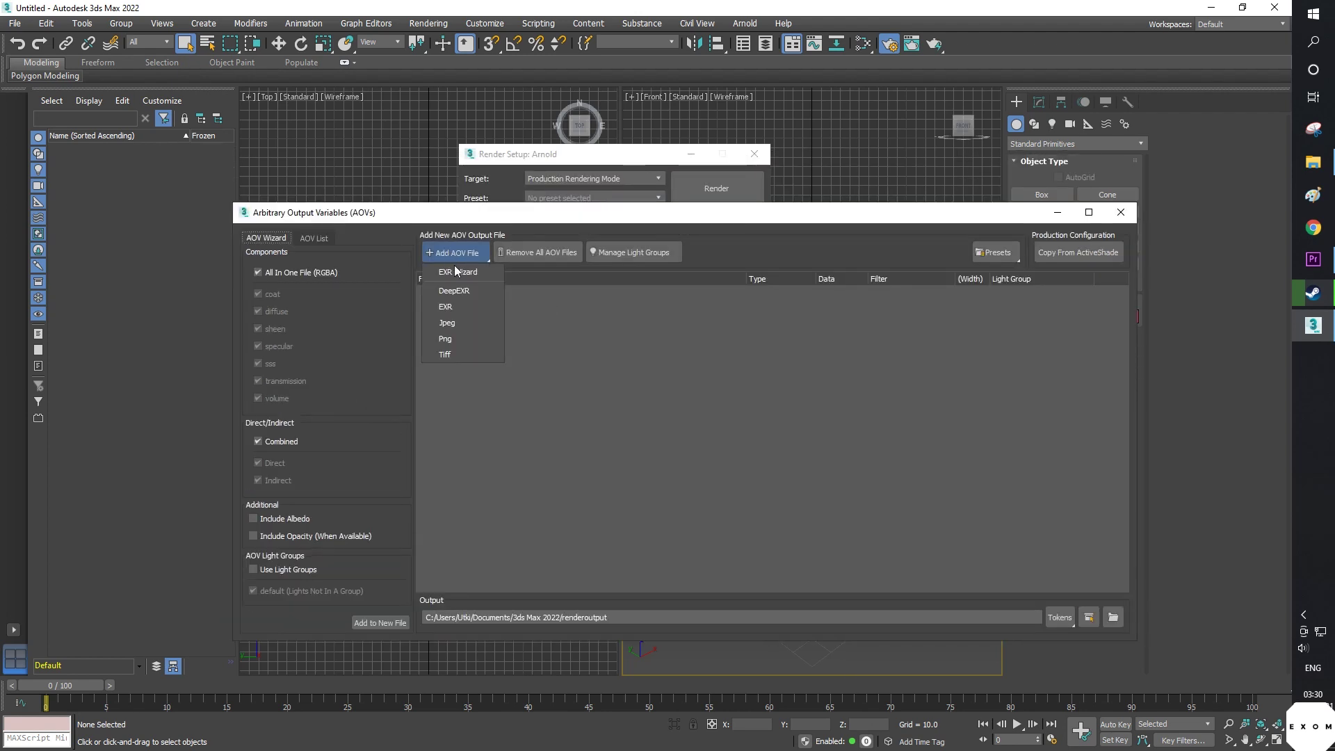
{"action": "left_click", "coordinate": [461, 311]}
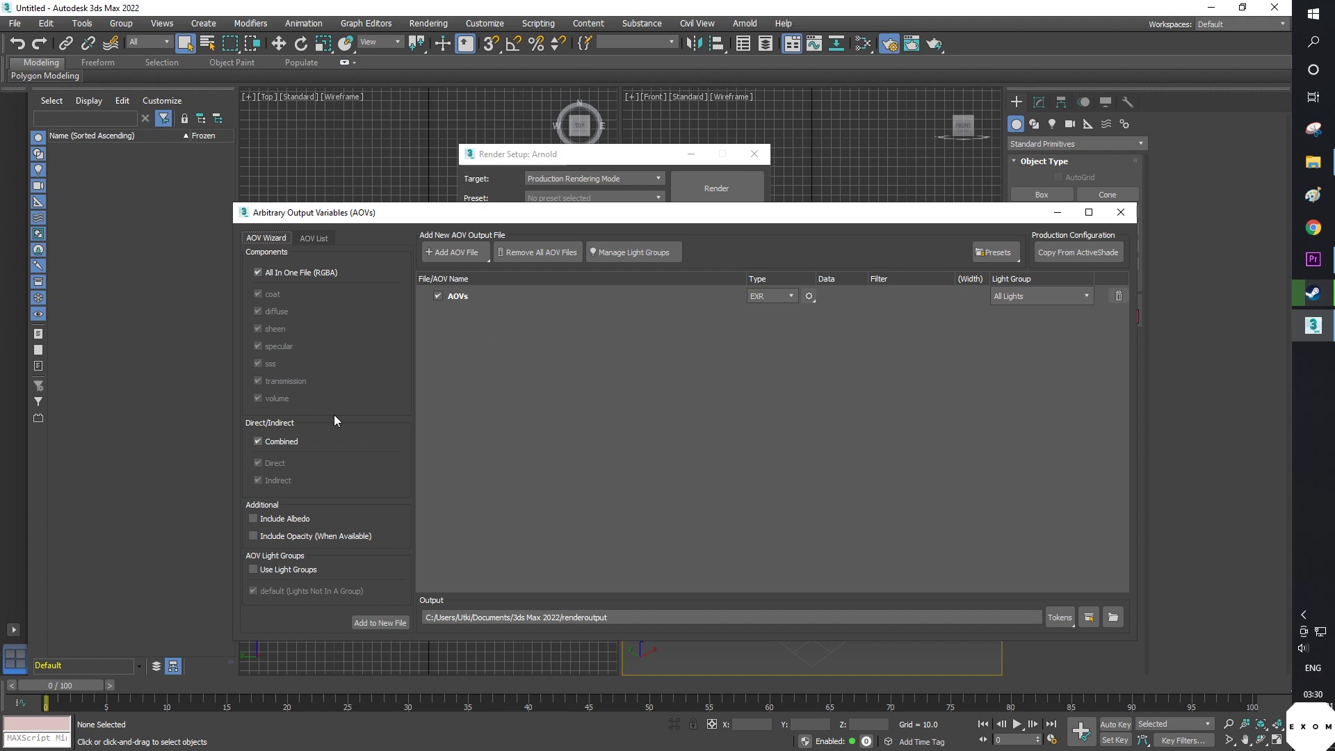
Add transmission and emission passes to the file and create a custom Lights AOV.
{"action": "left_click", "coordinate": [314, 237]}
{"action": "left_click", "coordinate": [250, 284]}
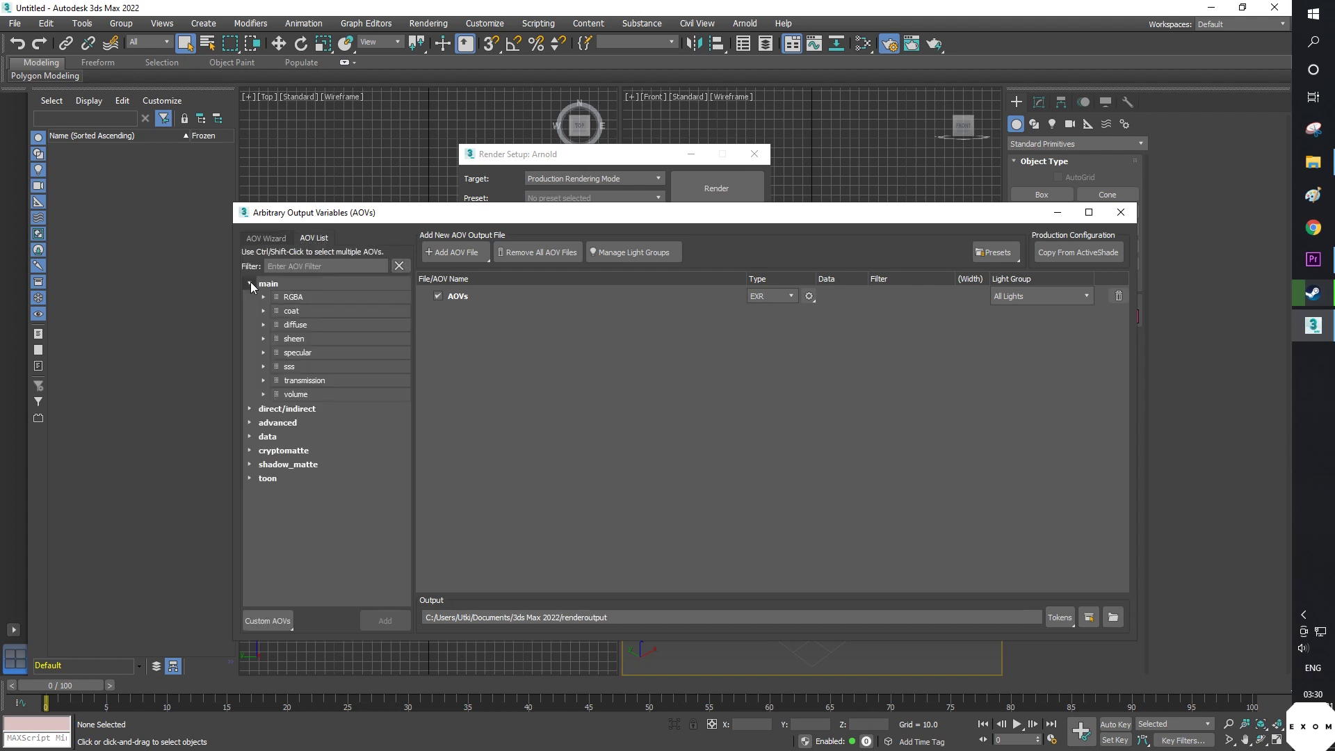
{"action": "left_click_drag", "start_coordinate": [297, 380], "coordinate": [522, 307]}
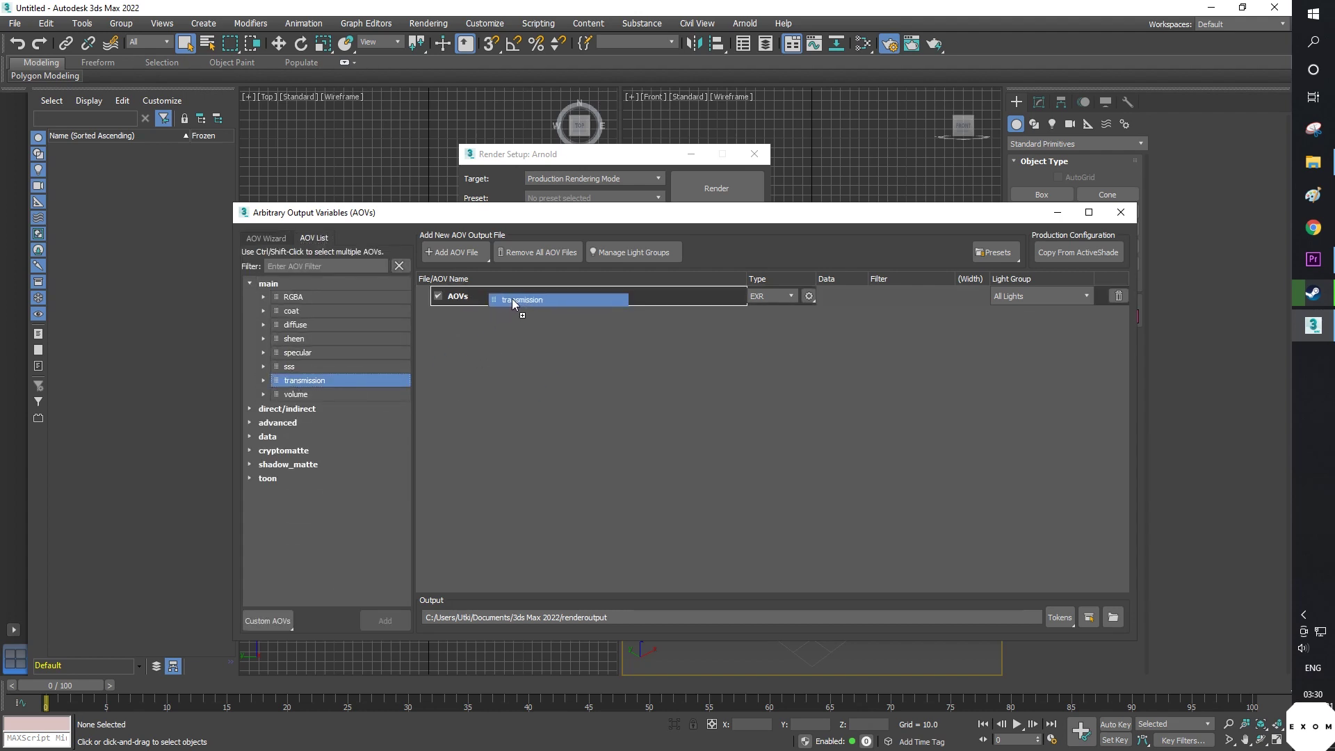
{"action": "mouse_move", "coordinate": [298, 519]}
{"action": "left_mouse_down"}
{"action": "mouse_move", "coordinate": [481, 432]}
{"action": "mouse_move", "coordinate": [518, 322]}
{"action": "left_mouse_up"}
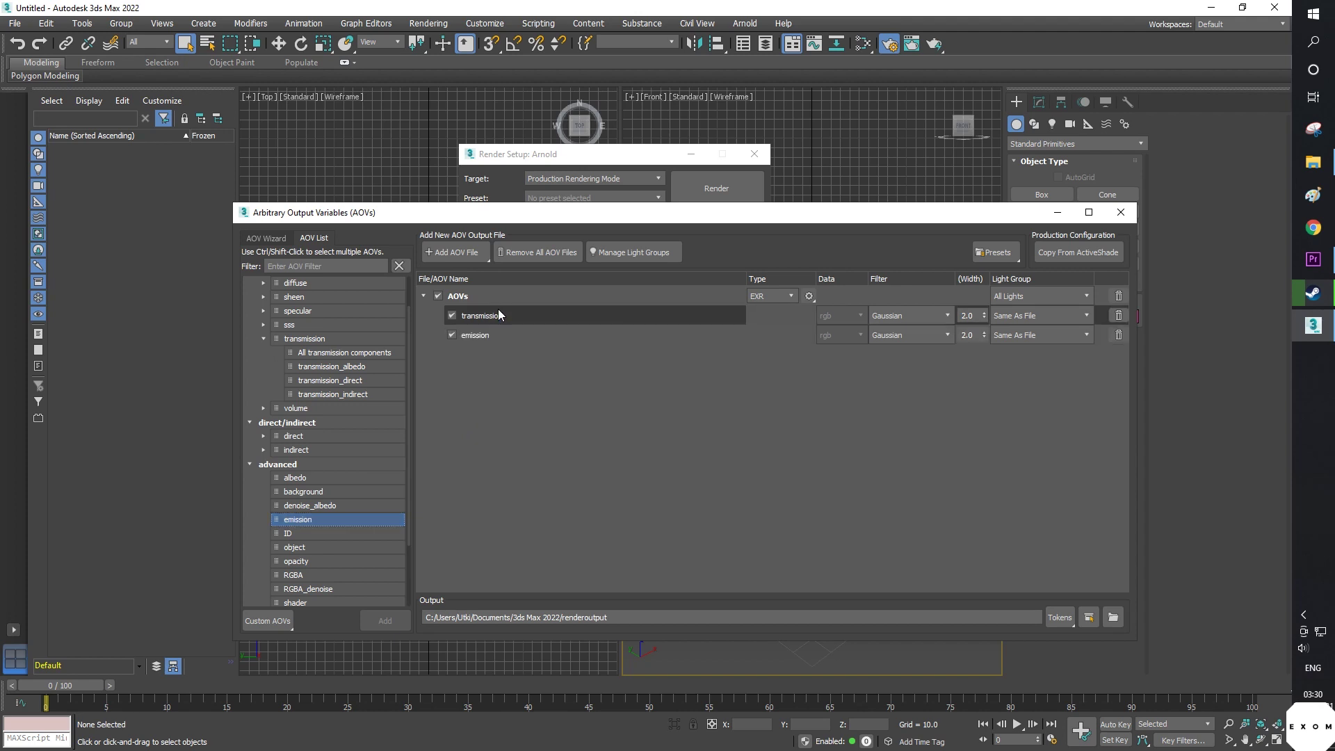
{"action": "left_click", "coordinate": [269, 621]}
{"action": "type", "text": "Lights"}
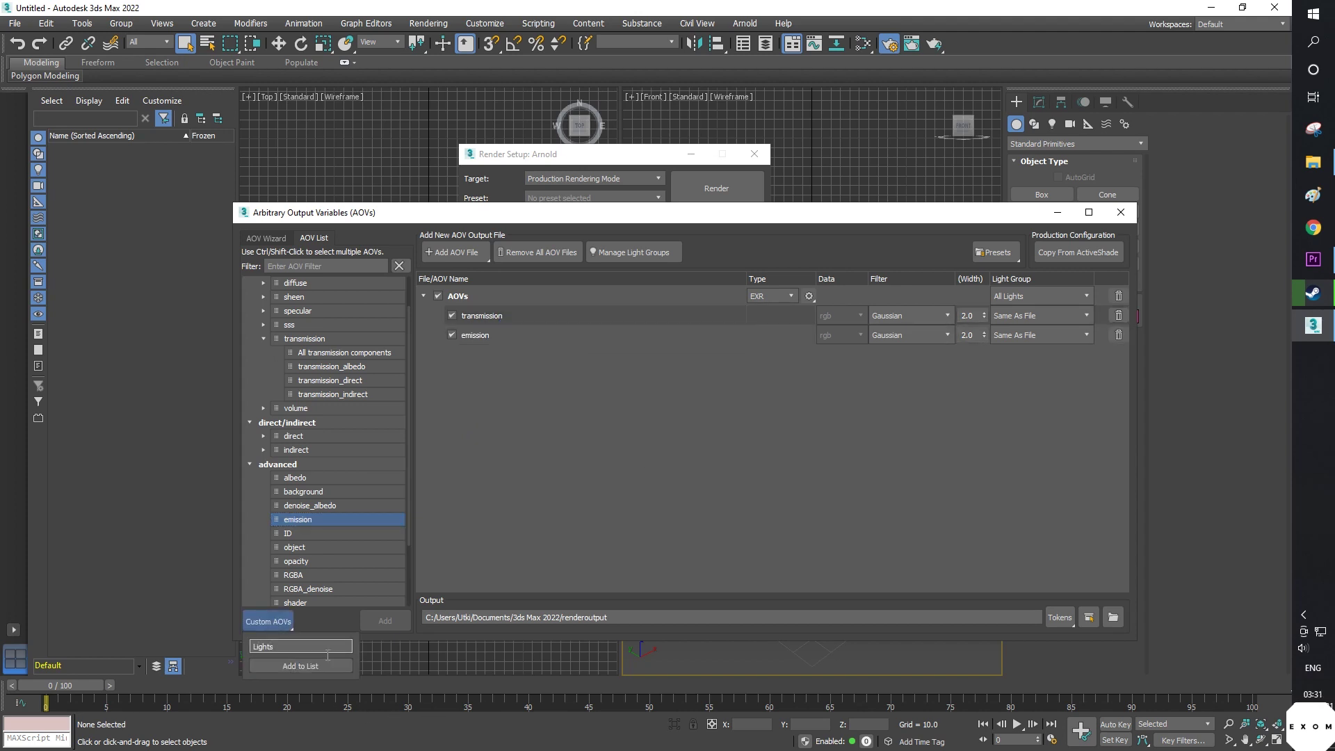
{"action": "left_click", "coordinate": [312, 662]}
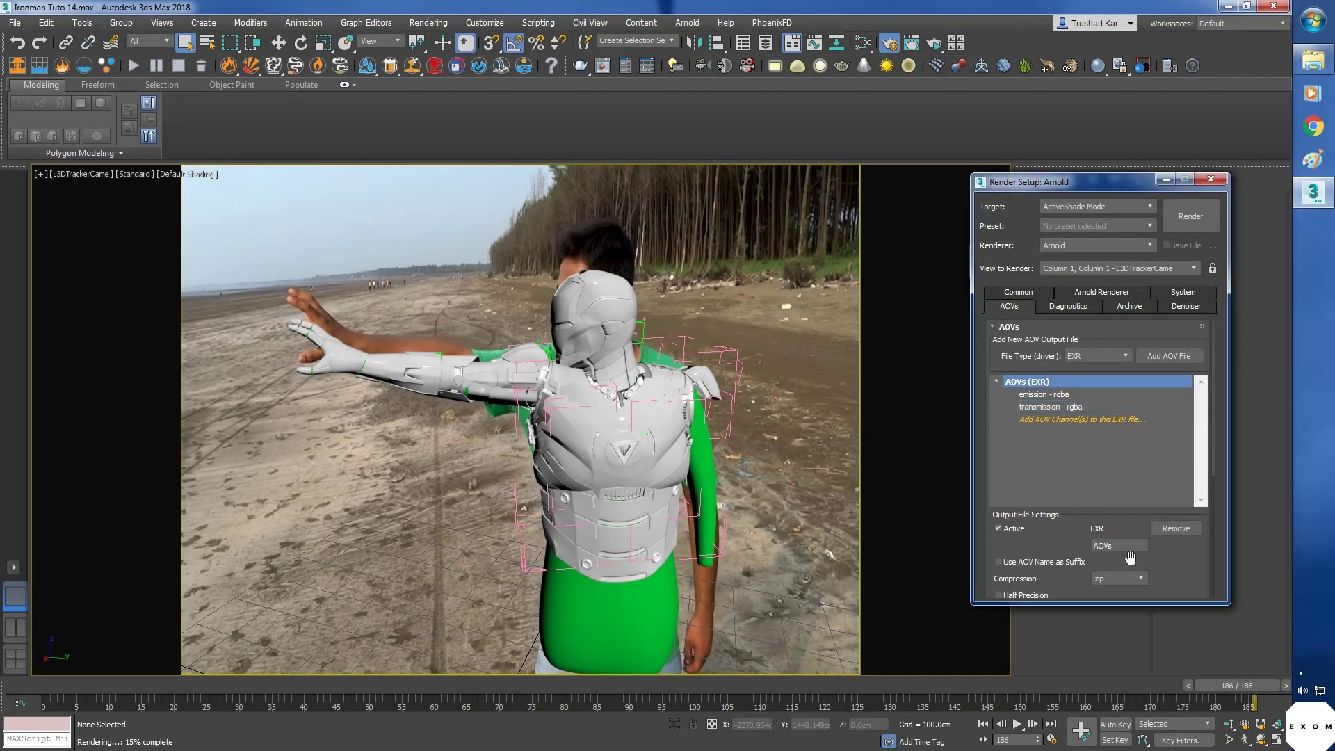
Rename the EXR AOV output file to 'Lights'.
{"action": "double_click", "coordinate": [1120, 545]}
{"action": "type", "text": "Lights"}
{"action": "key", "text": "Return"}
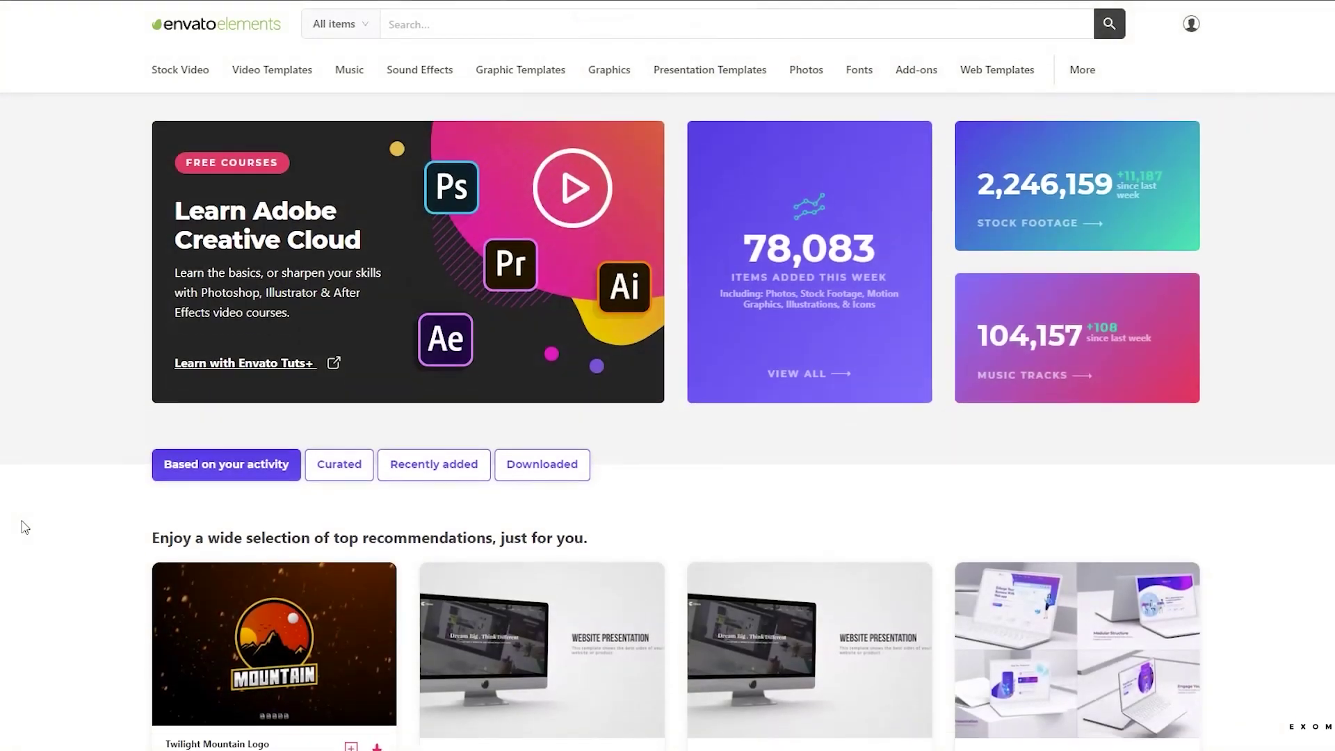
{"action": "scroll", "coordinate": [23, 526], "scroll_direction": "down", "scroll_amount": 2}
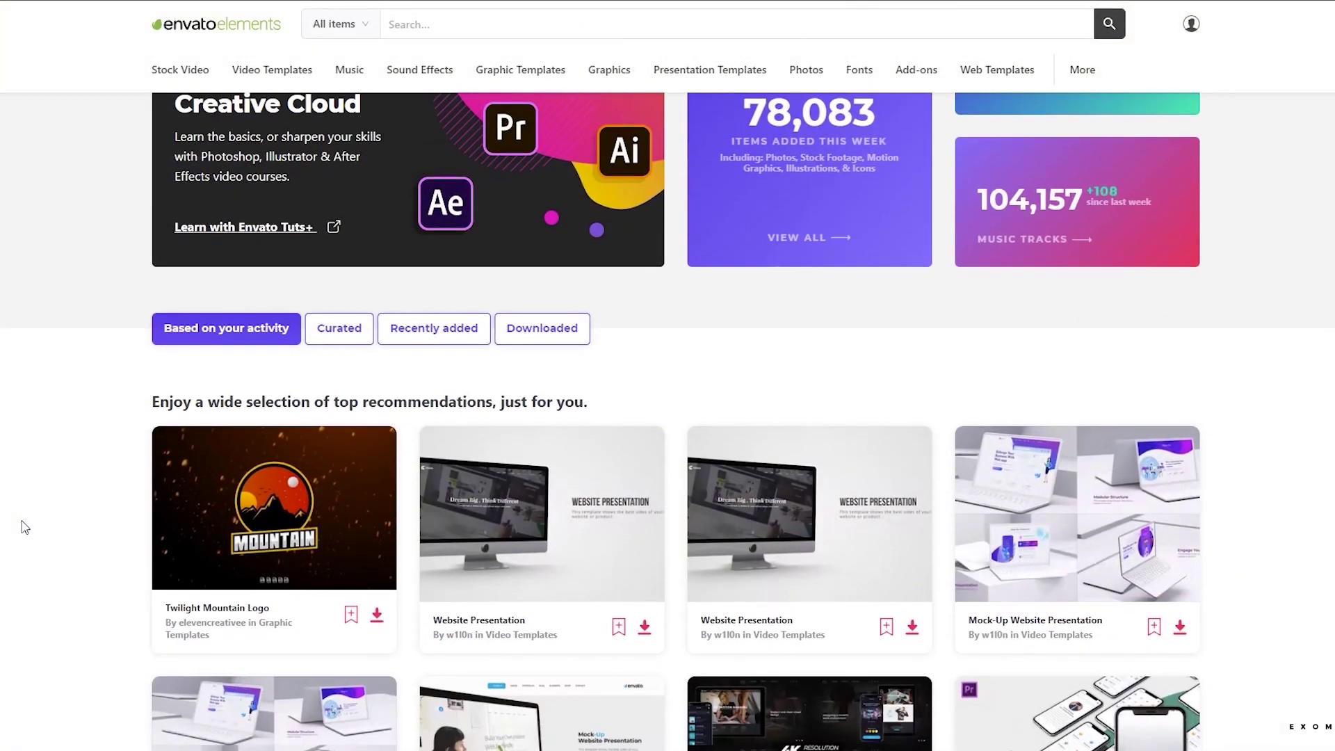
{"action": "scroll", "coordinate": [23, 527], "scroll_direction": "down", "scroll_amount": 2}
{"action": "scroll", "coordinate": [23, 527], "scroll_direction": "up", "scroll_amount": 2}
{"action": "scroll", "coordinate": [23, 527], "scroll_direction": "up", "scroll_amount": 2}
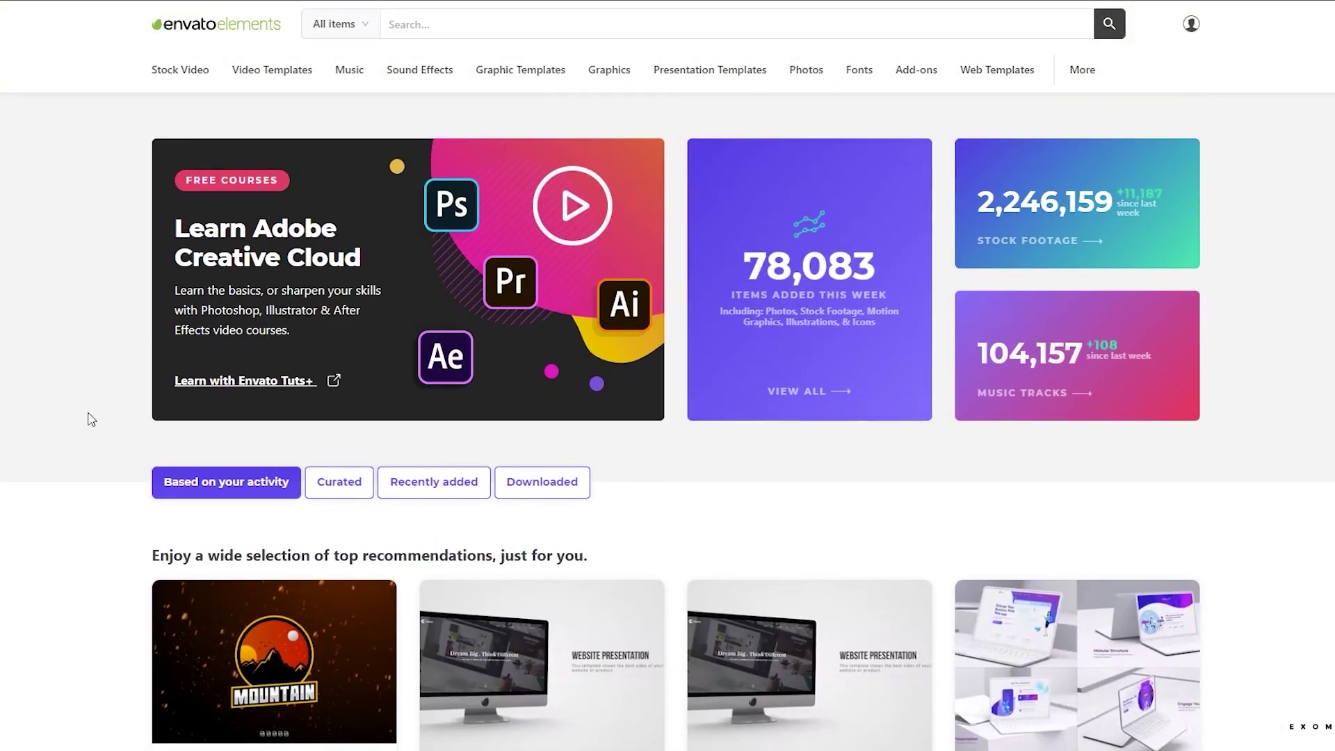
Browse the Envato Elements stock video listings and preview an item's gallery.
{"action": "left_click", "coordinate": [179, 69]}
{"action": "scroll", "coordinate": [815, 313], "scroll_direction": "down", "scroll_amount": 2}
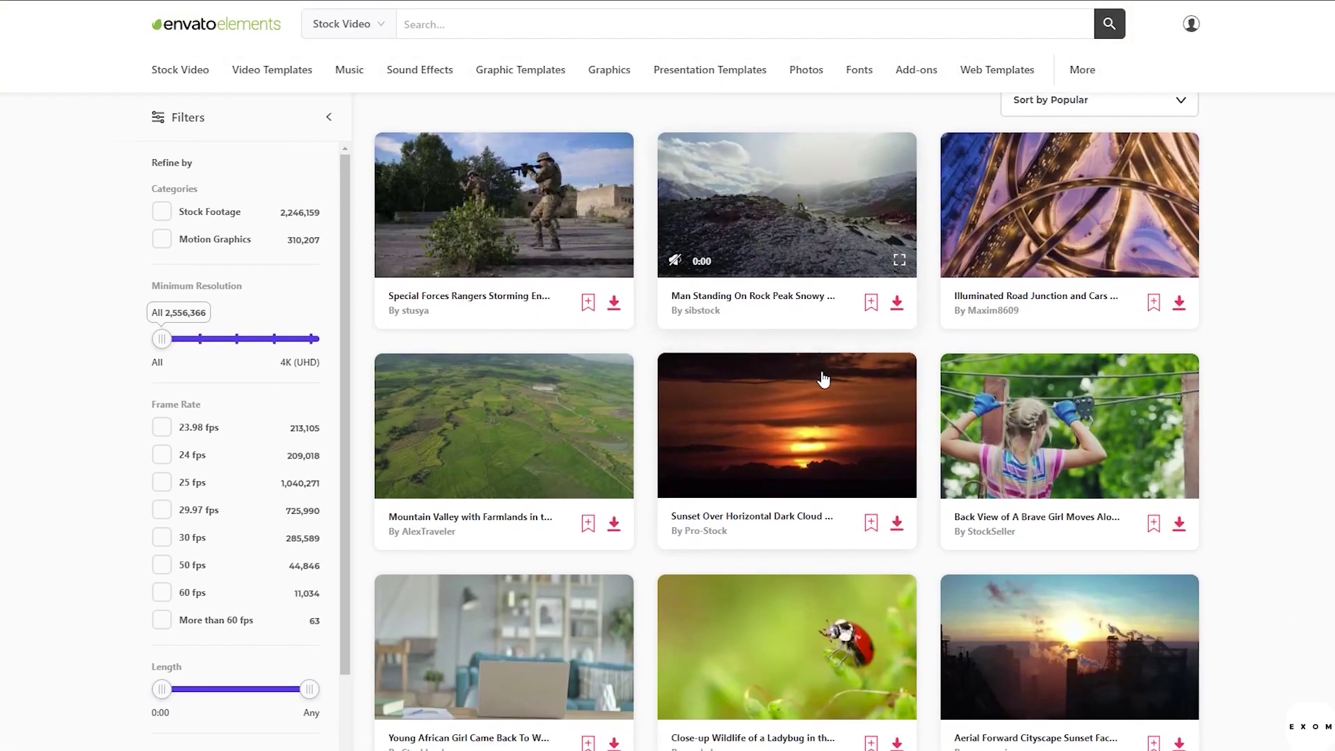
{"action": "scroll", "coordinate": [625, 365], "scroll_direction": "up", "scroll_amount": 1}
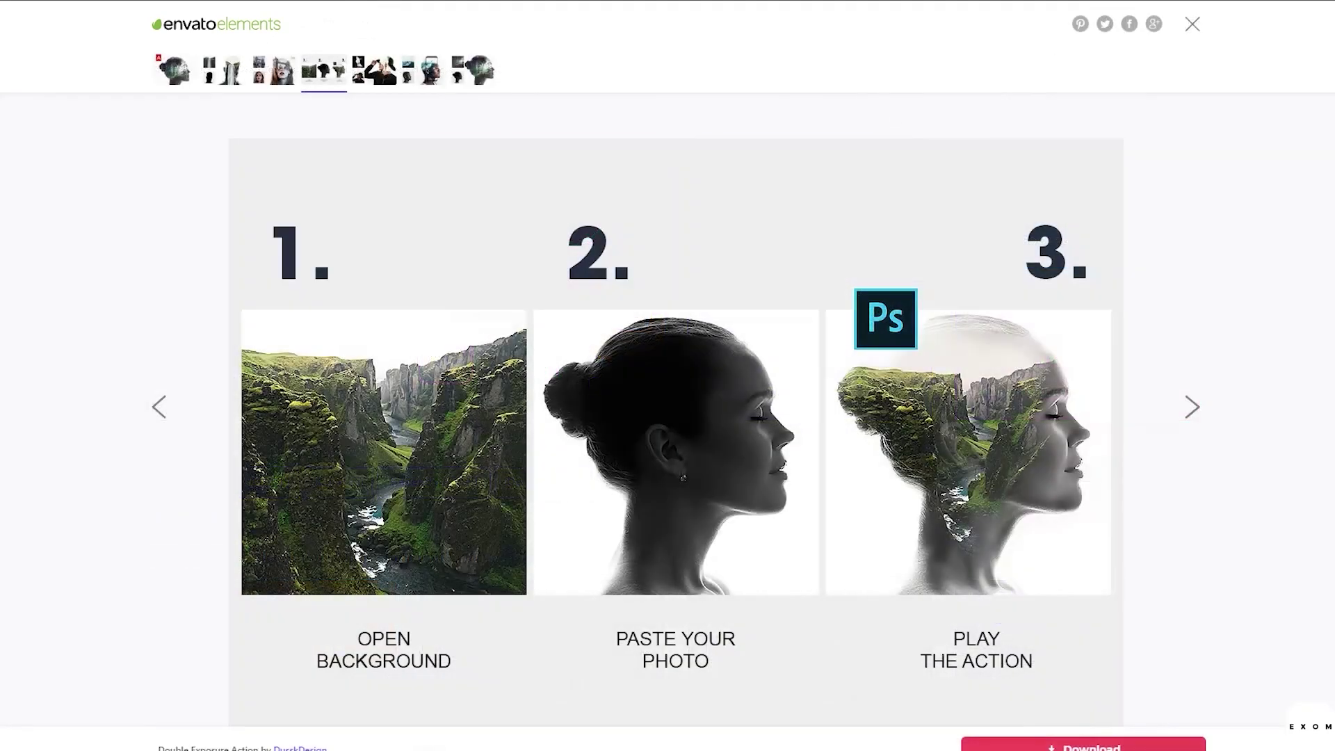
{"action": "left_click", "coordinate": [433, 82]}
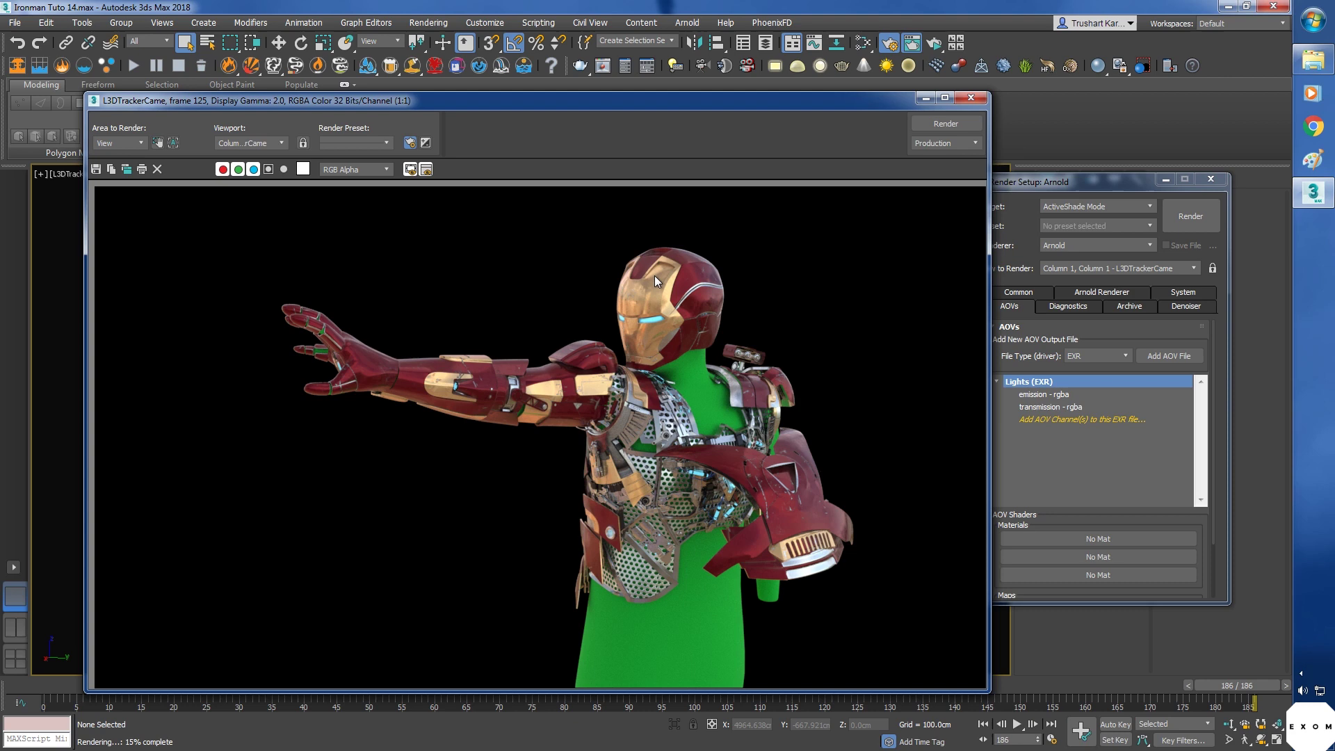
Open the Slate Material Editor and eyedropper the Iron Man suit's material network.
{"action": "left_click", "coordinate": [924, 99]}
{"action": "left_click", "coordinate": [864, 46]}
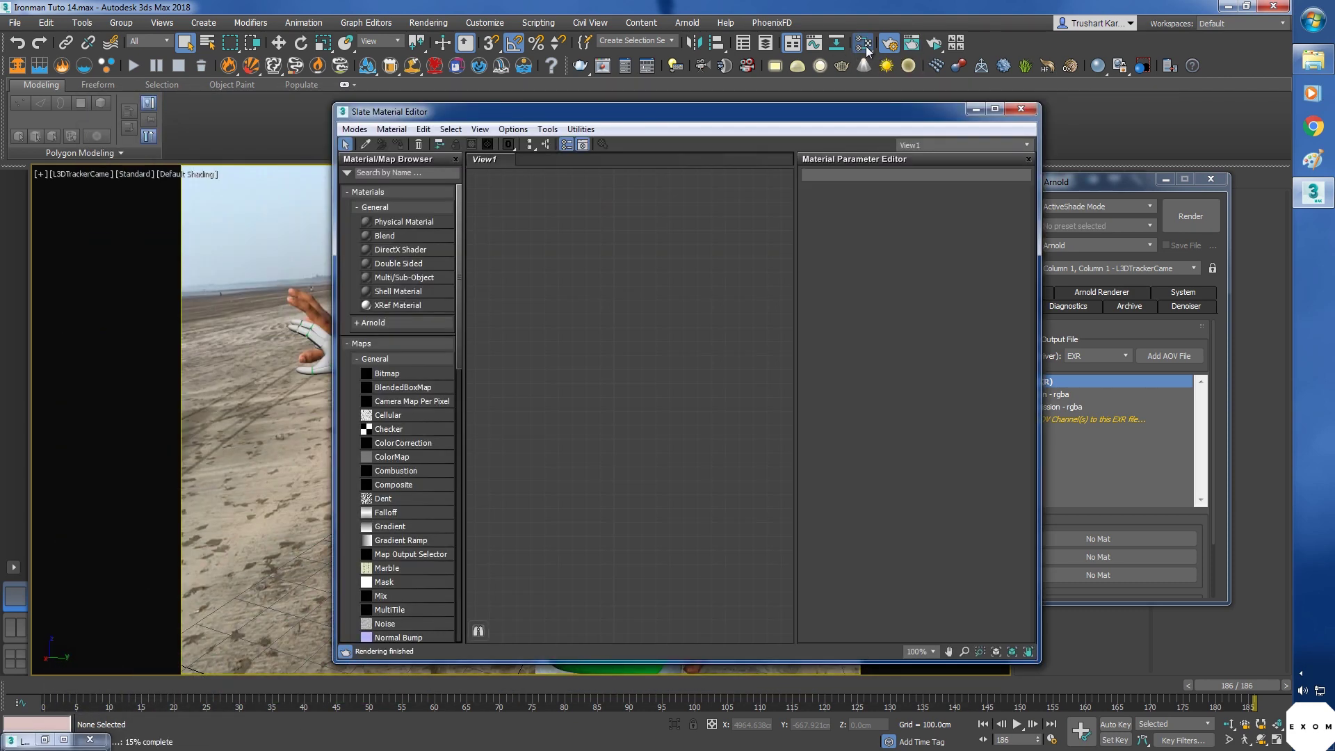
{"action": "left_click_drag", "start_coordinate": [598, 118], "coordinate": [871, 143]}
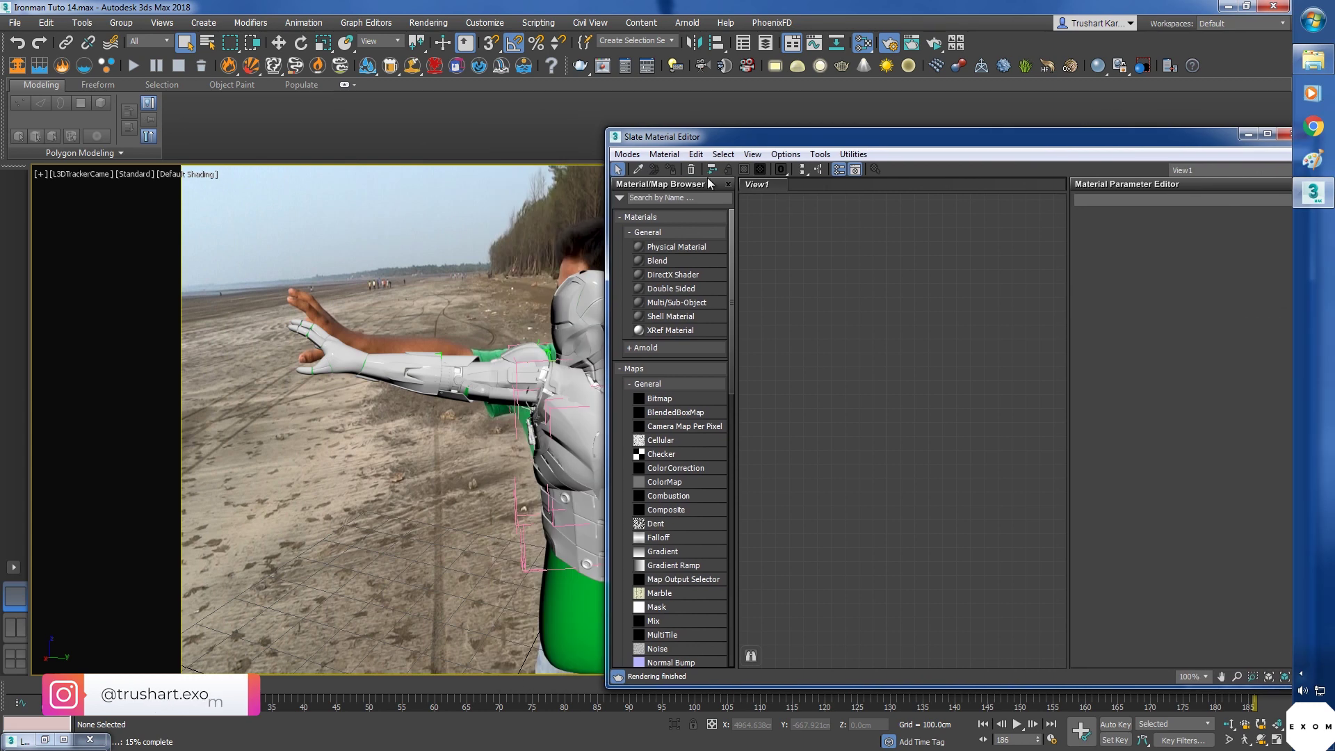
{"action": "left_click", "coordinate": [638, 168]}
{"action": "left_click", "coordinate": [568, 417]}
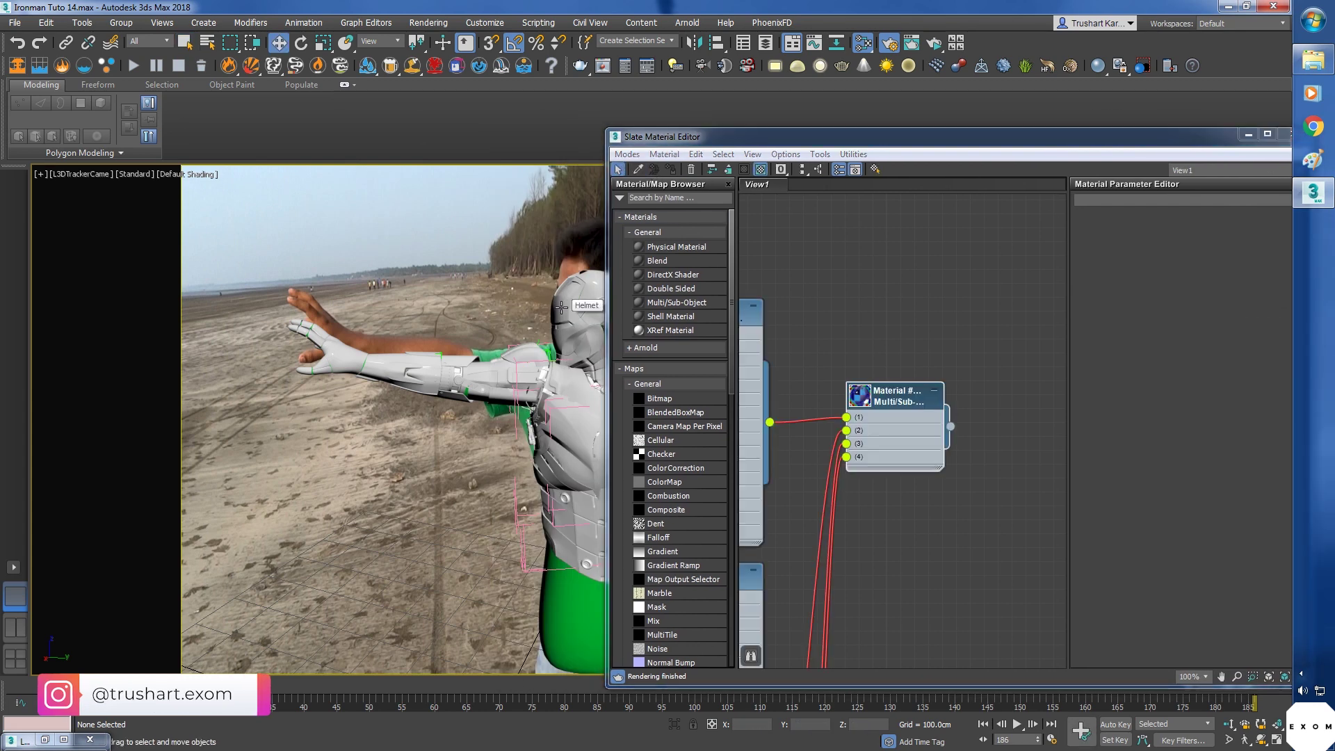
{"action": "scroll", "coordinate": [942, 316], "scroll_direction": "down", "scroll_amount": 2}
{"action": "scroll", "coordinate": [942, 317], "scroll_direction": "up", "scroll_amount": 1}
Open IronGold's parameters and drag a new connection from its output.
{"action": "double_click", "coordinate": [858, 313]}
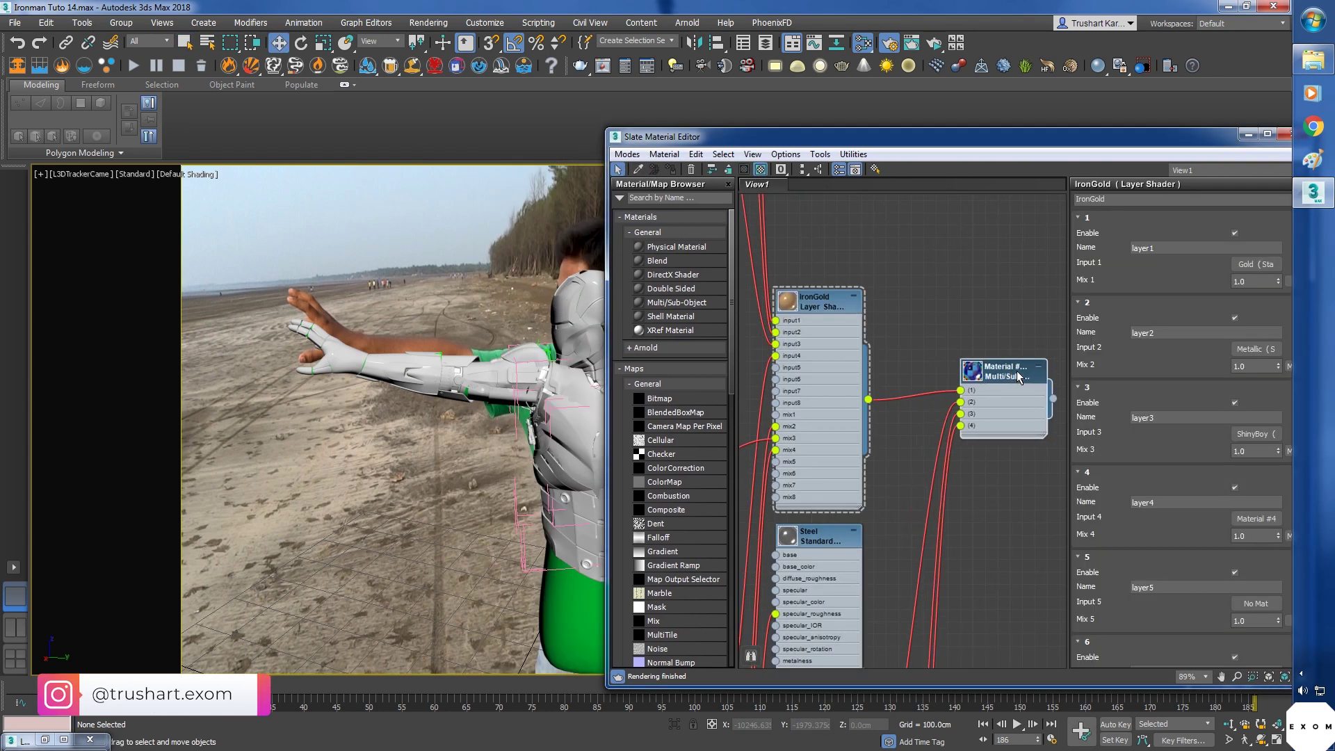
{"action": "left_click_drag", "start_coordinate": [974, 386], "coordinate": [1043, 386]}
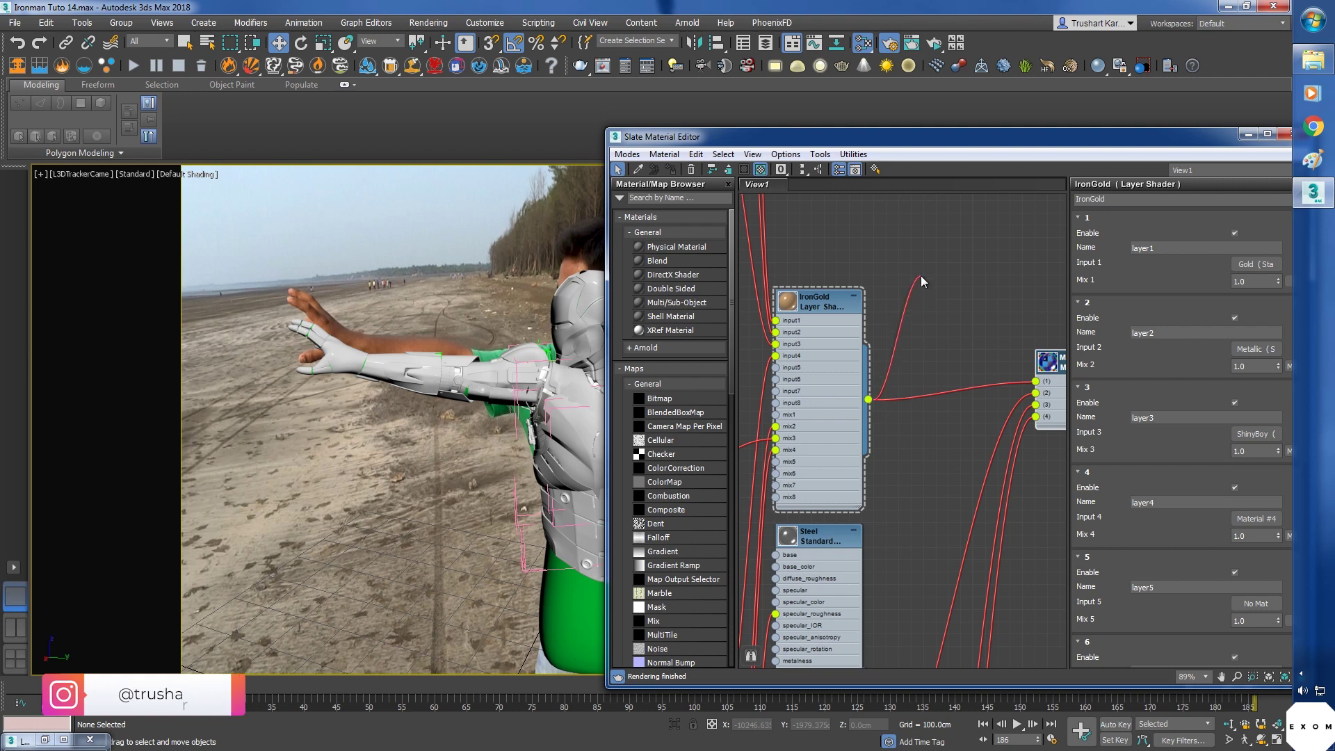
{"action": "left_click_drag", "start_coordinate": [869, 400], "coordinate": [906, 271]}
{"action": "mouse_move", "coordinate": [1108, 281]}
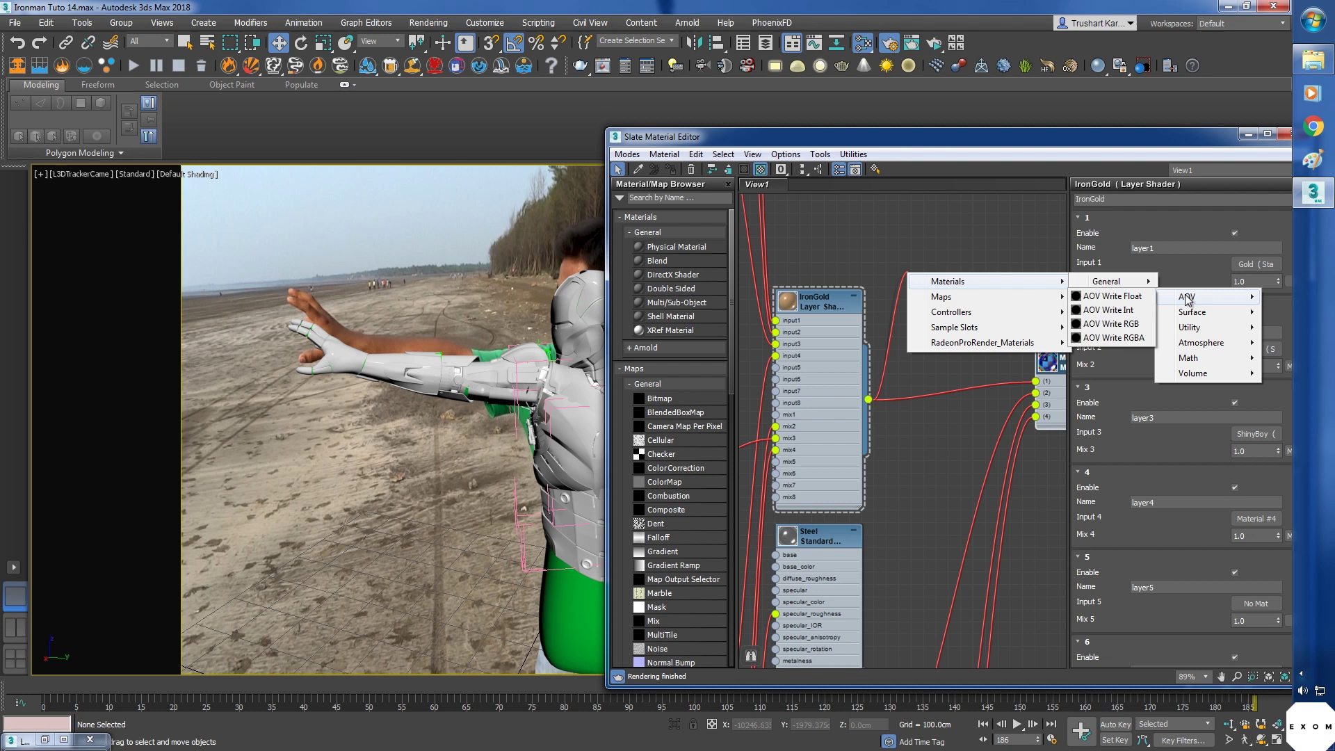
{"action": "mouse_move", "coordinate": [1199, 297]}
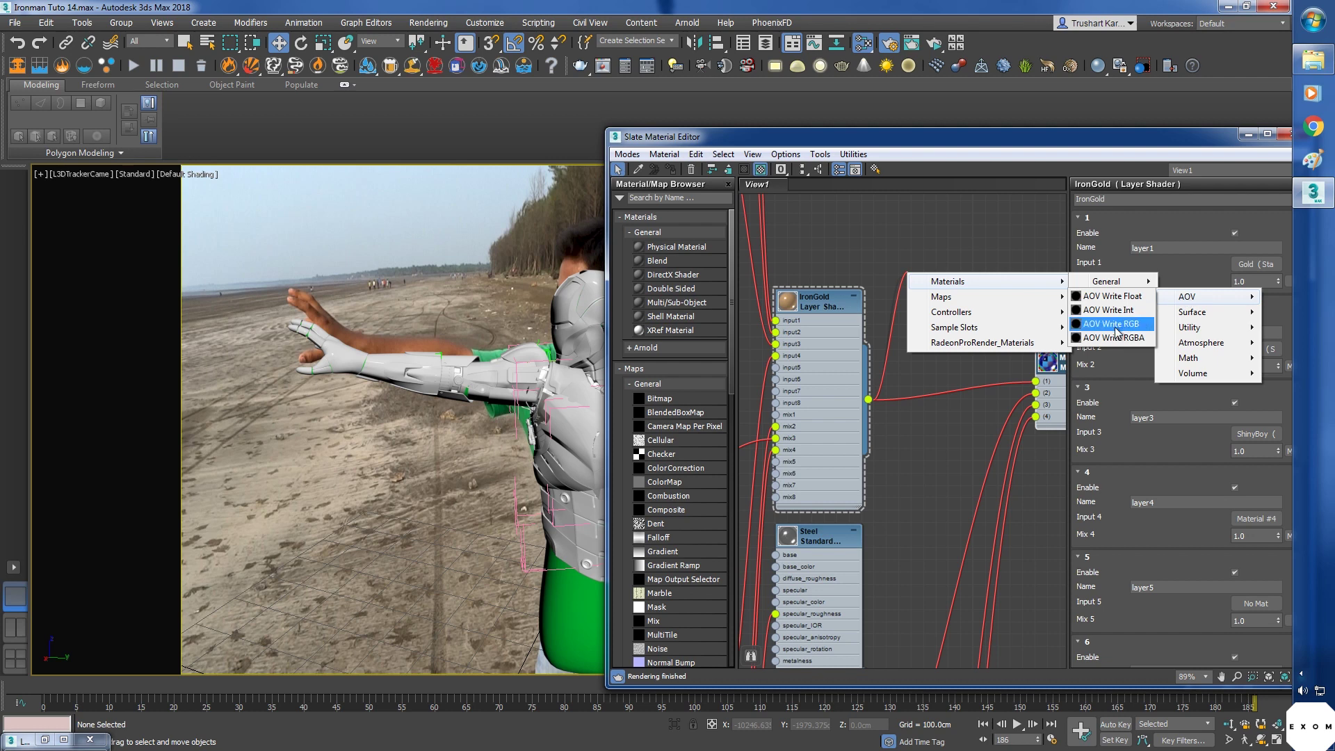
Create an AOV Write RGB node after IronGold named Gold with white AOV input.
{"action": "left_click", "coordinate": [1115, 332]}
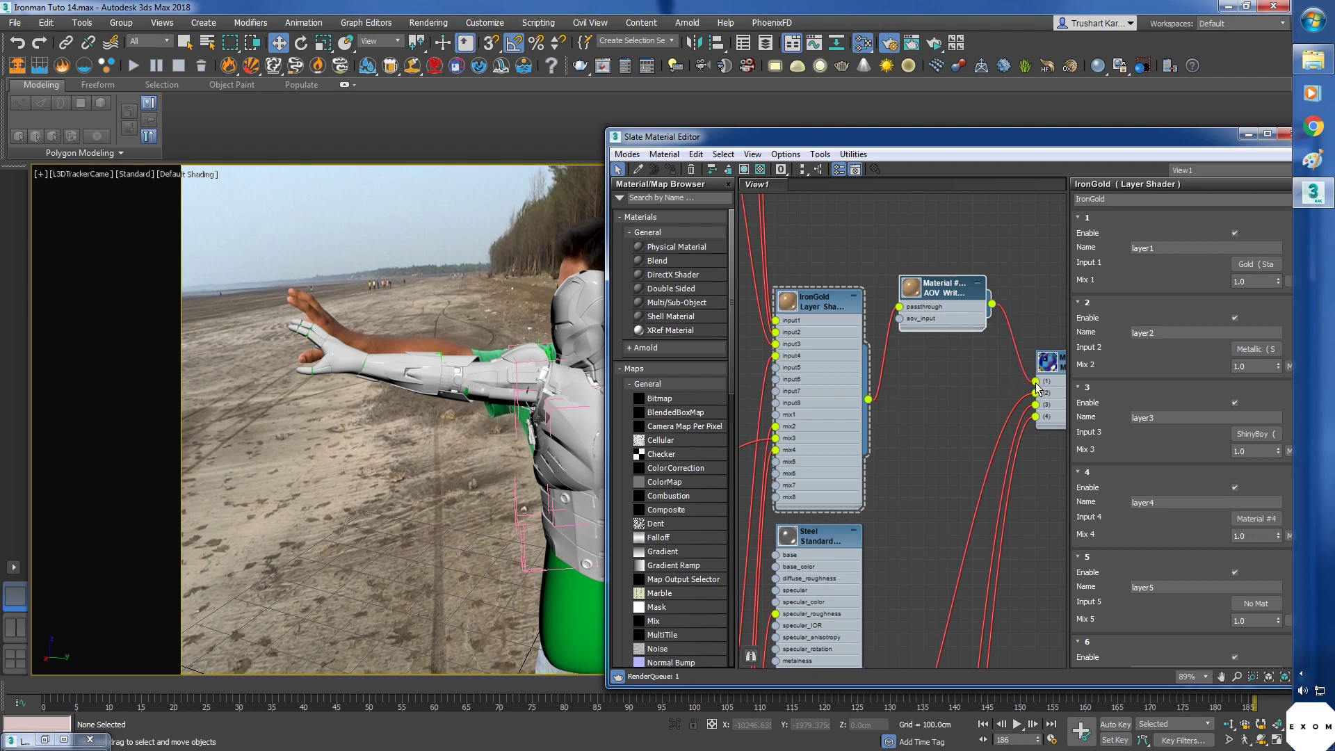
{"action": "double_click", "coordinate": [947, 292]}
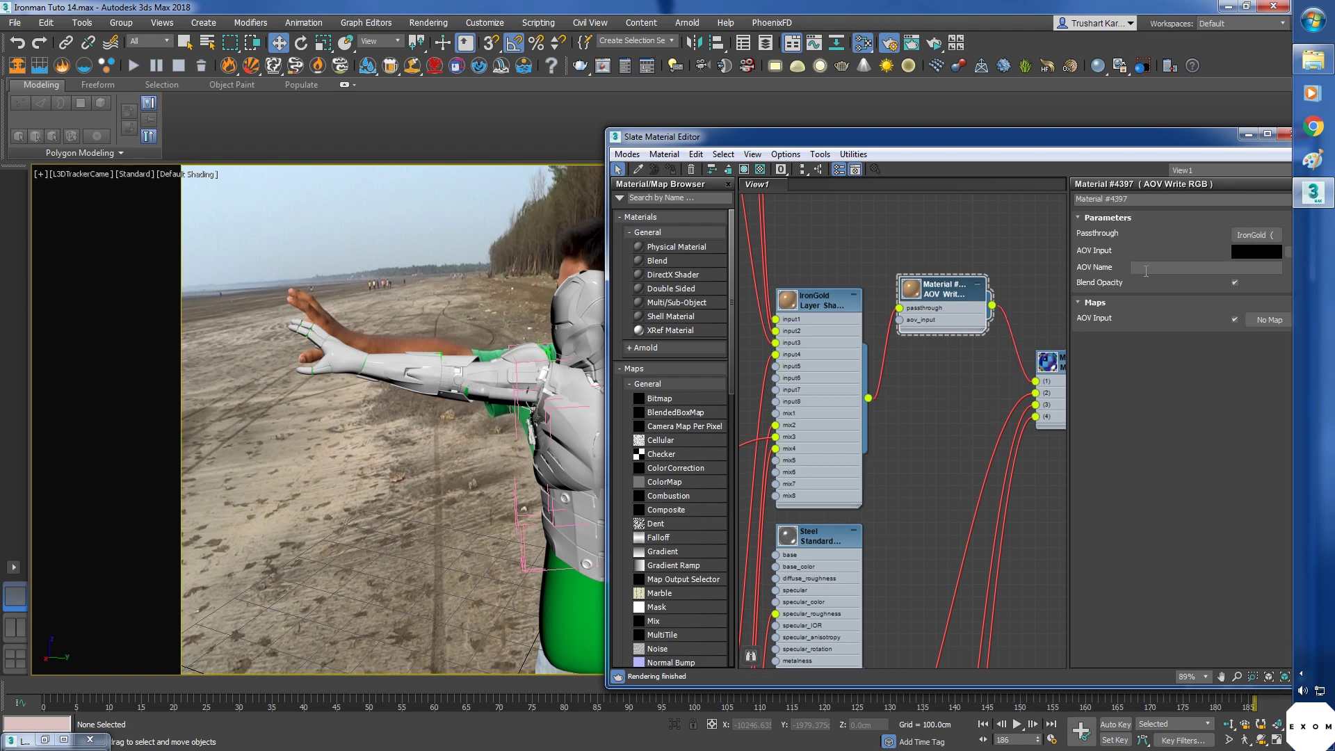
{"action": "left_click", "coordinate": [1145, 270]}
{"action": "type", "text": "Gold"}
{"action": "key", "text": "Return"}
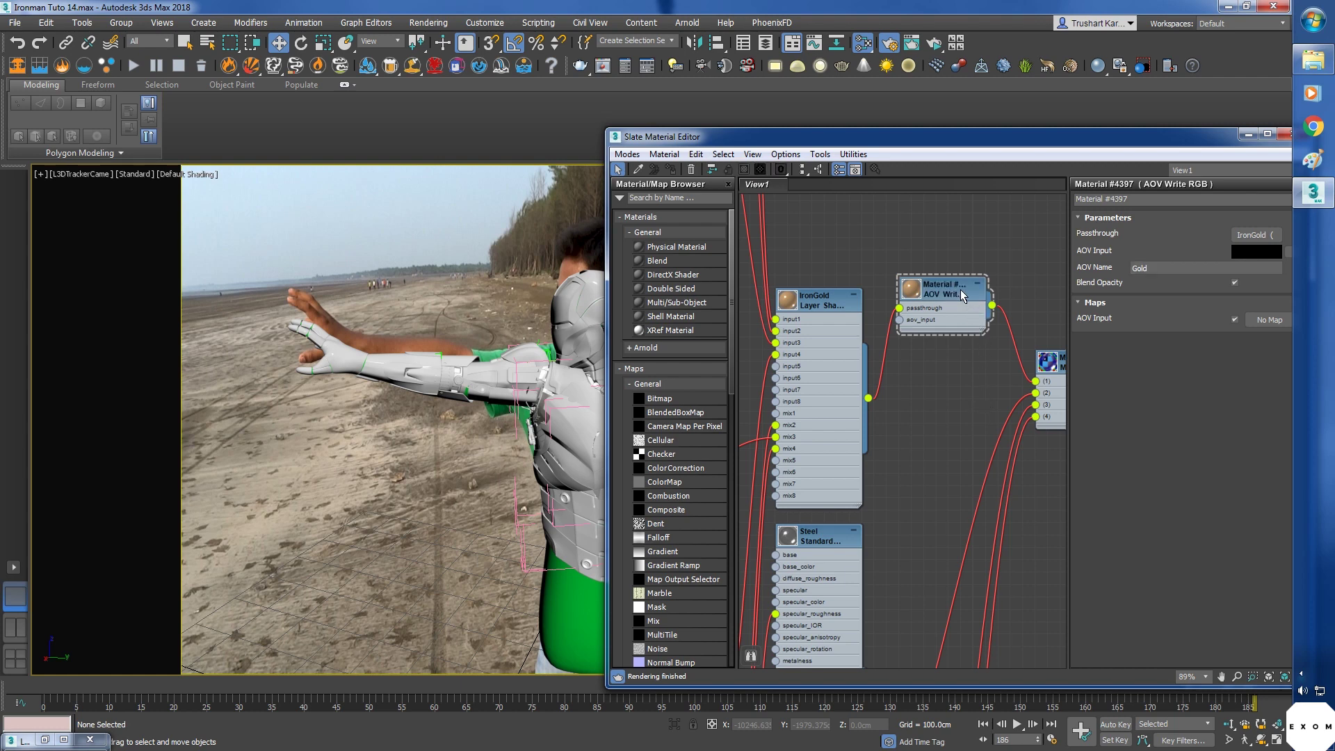
{"action": "left_click_drag", "start_coordinate": [960, 289], "coordinate": [963, 302]}
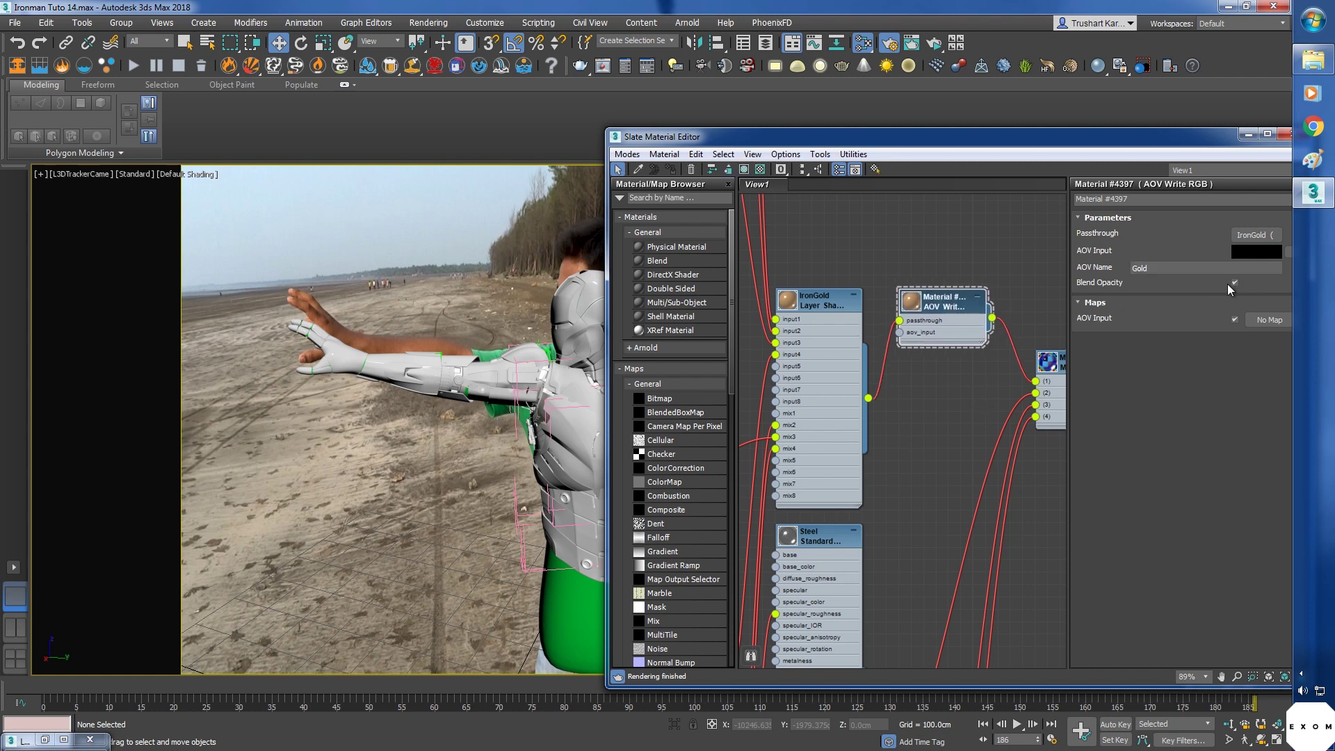
{"action": "left_click", "coordinate": [1252, 255]}
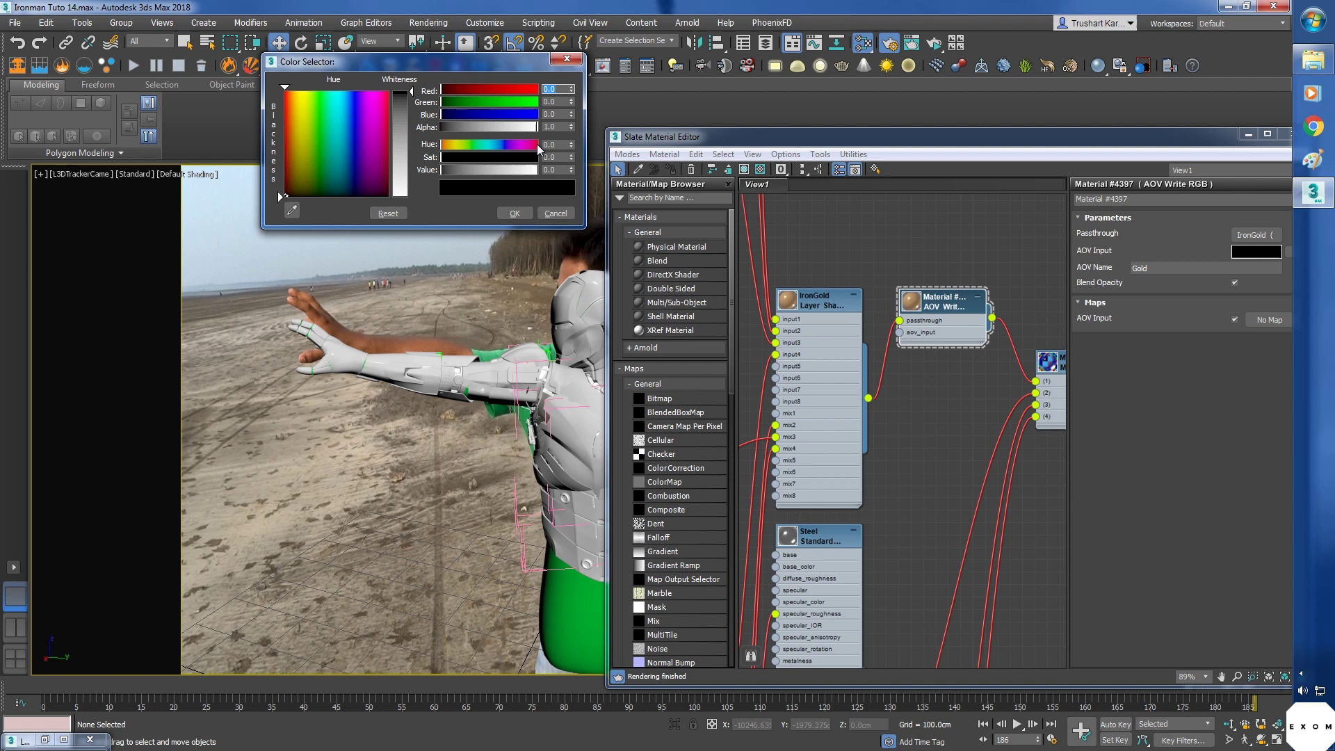
{"action": "left_click_drag", "start_coordinate": [400, 92], "coordinate": [400, 194]}
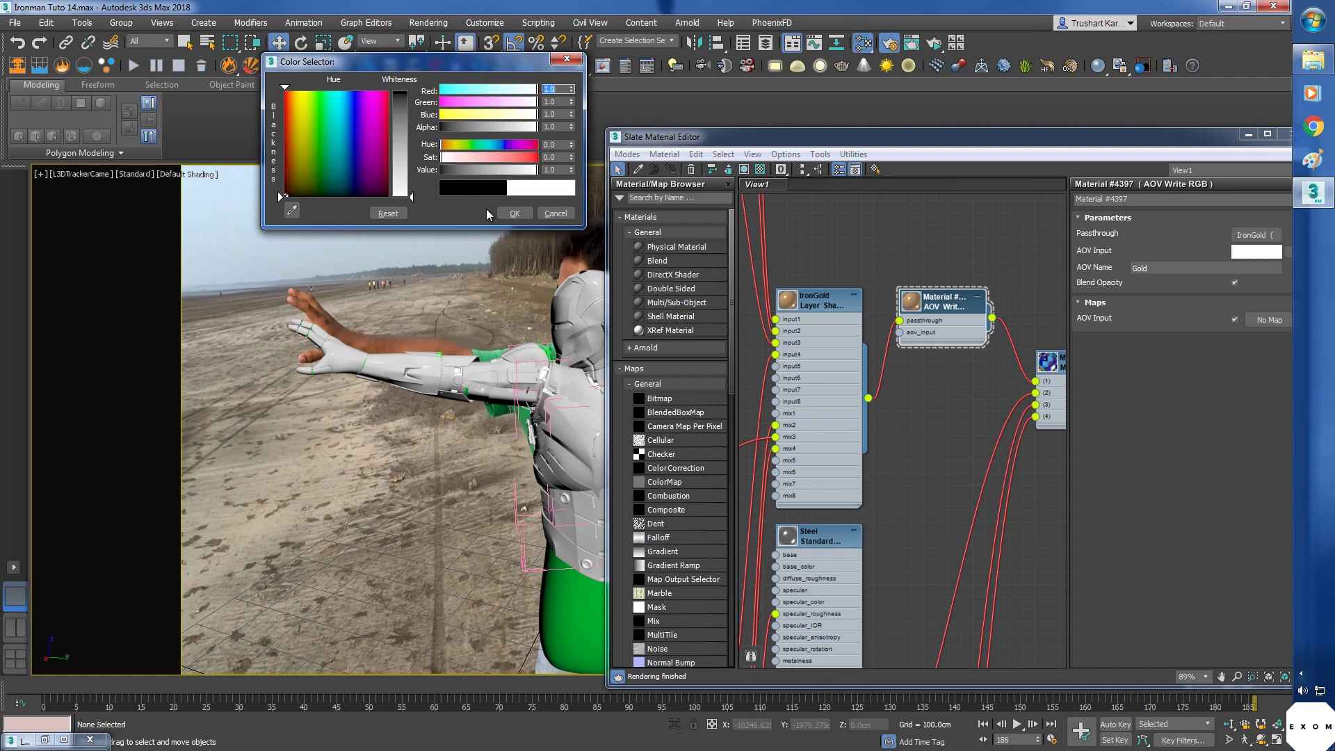
{"action": "left_click", "coordinate": [512, 212]}
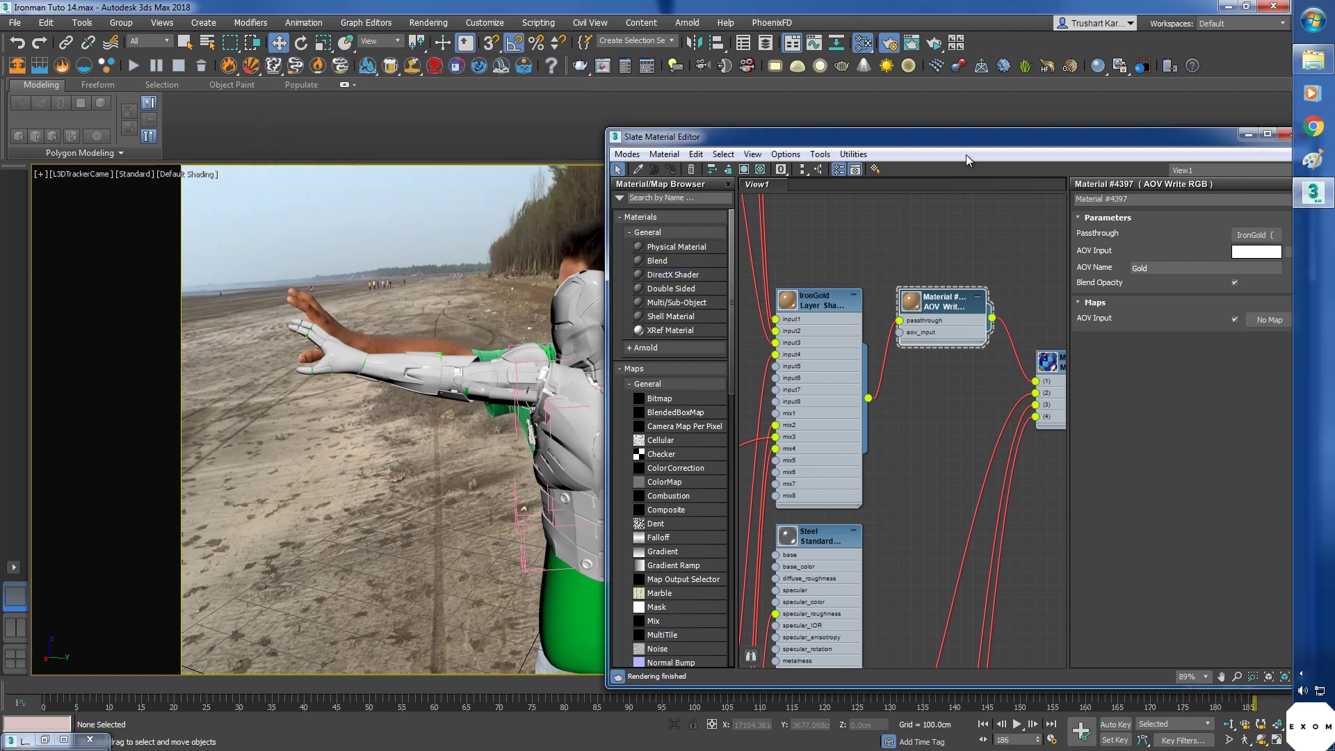
Add a new EXR AOV file with custom Gold AOV and rename it 'Materials'.
{"action": "left_click_drag", "start_coordinate": [966, 138], "coordinate": [461, 155]}
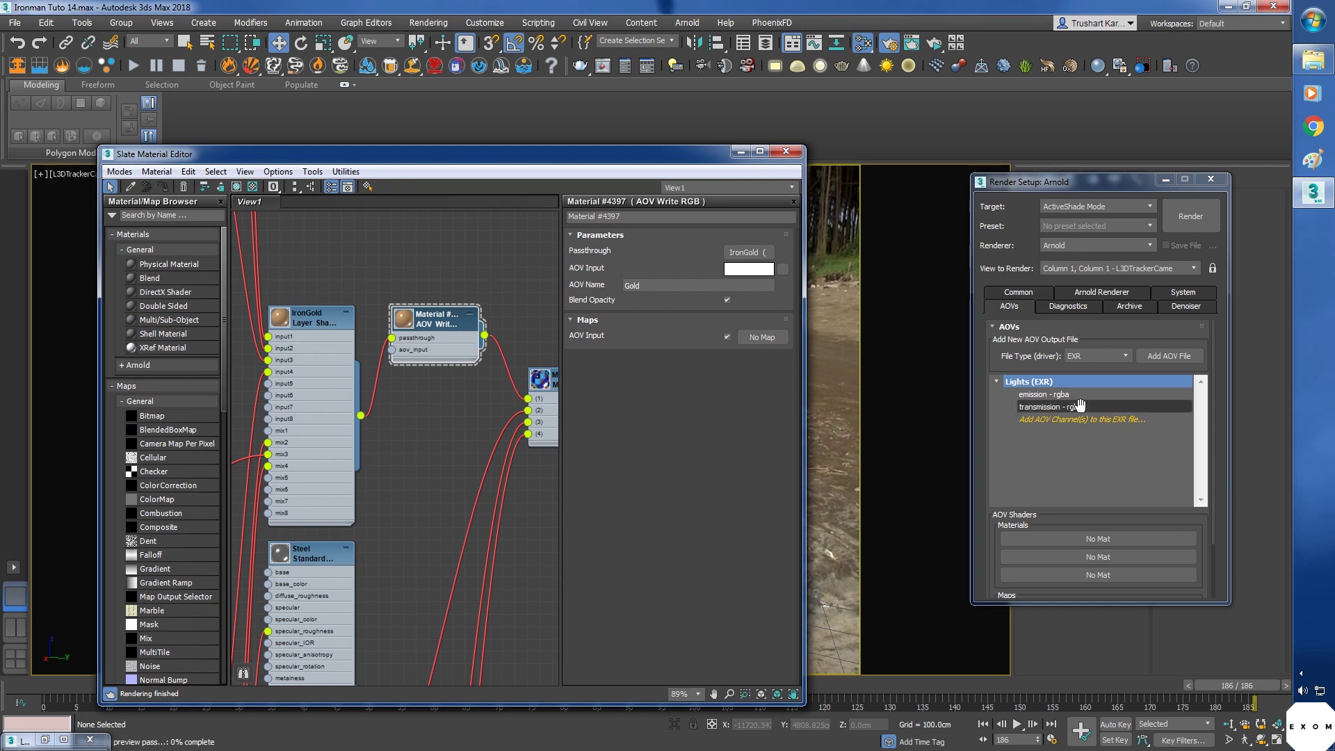
{"action": "left_click", "coordinate": [1183, 356]}
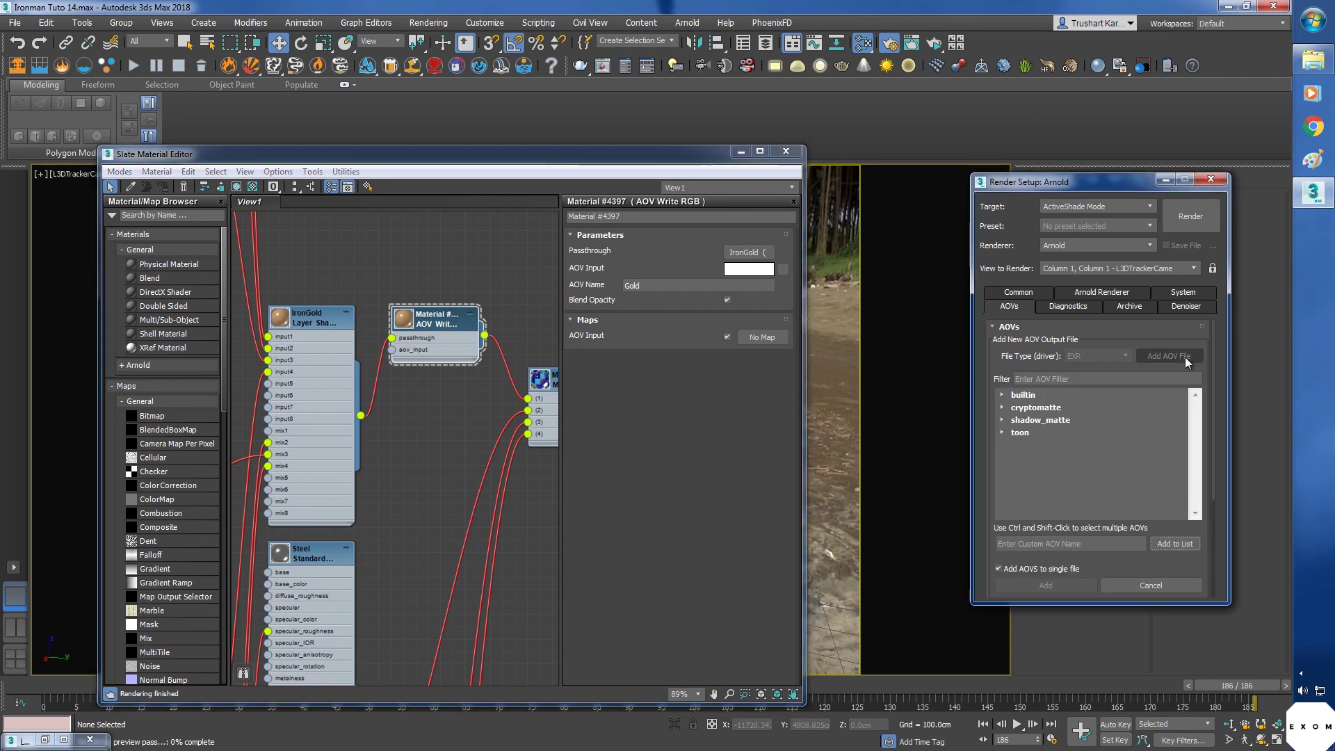
{"action": "left_click", "coordinate": [1068, 545]}
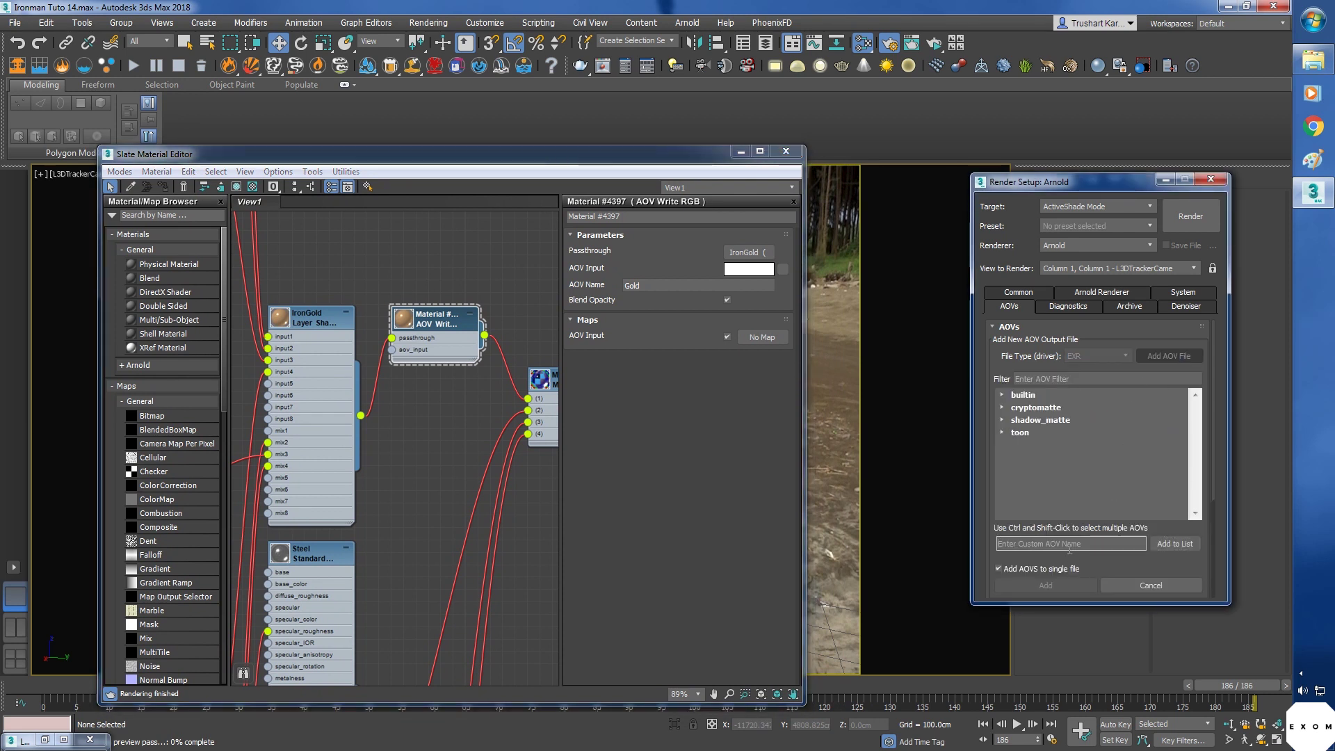
{"action": "type", "text": "Gold"}
{"action": "left_click", "coordinate": [1172, 545]}
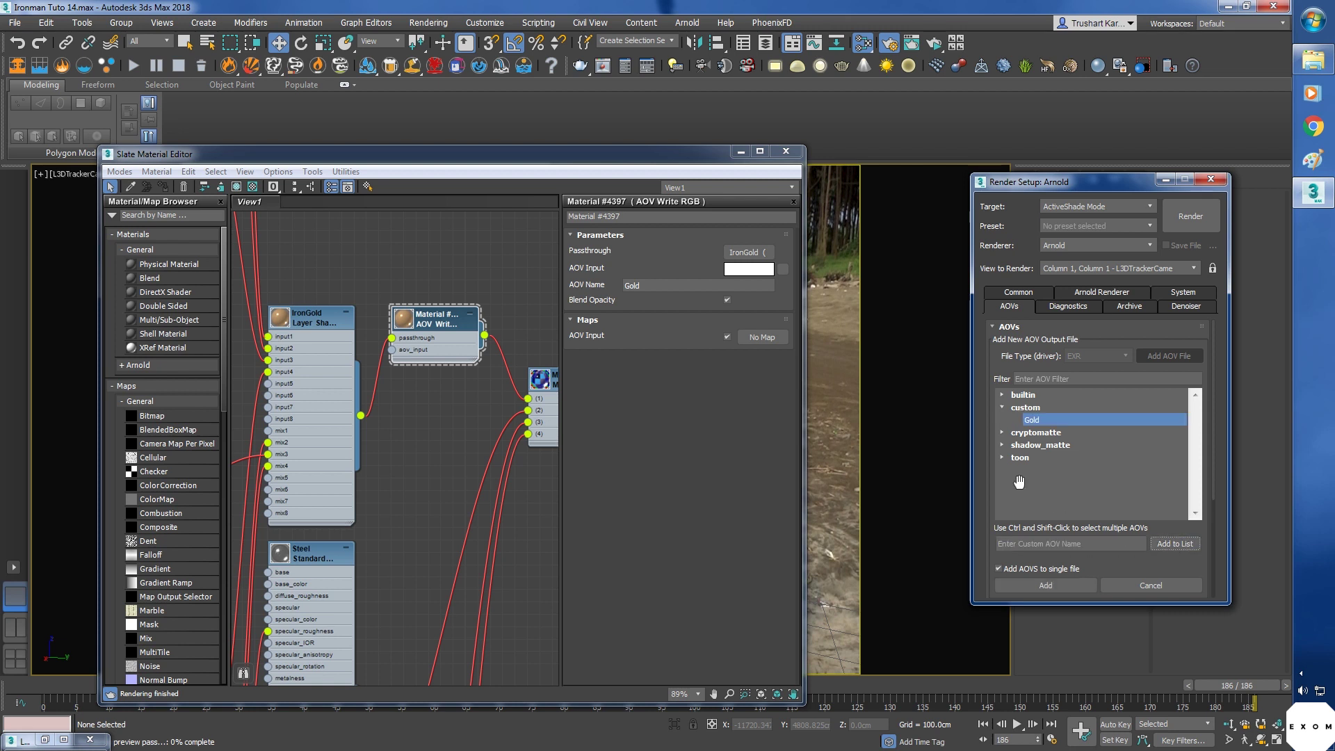
{"action": "left_click", "coordinate": [1052, 584]}
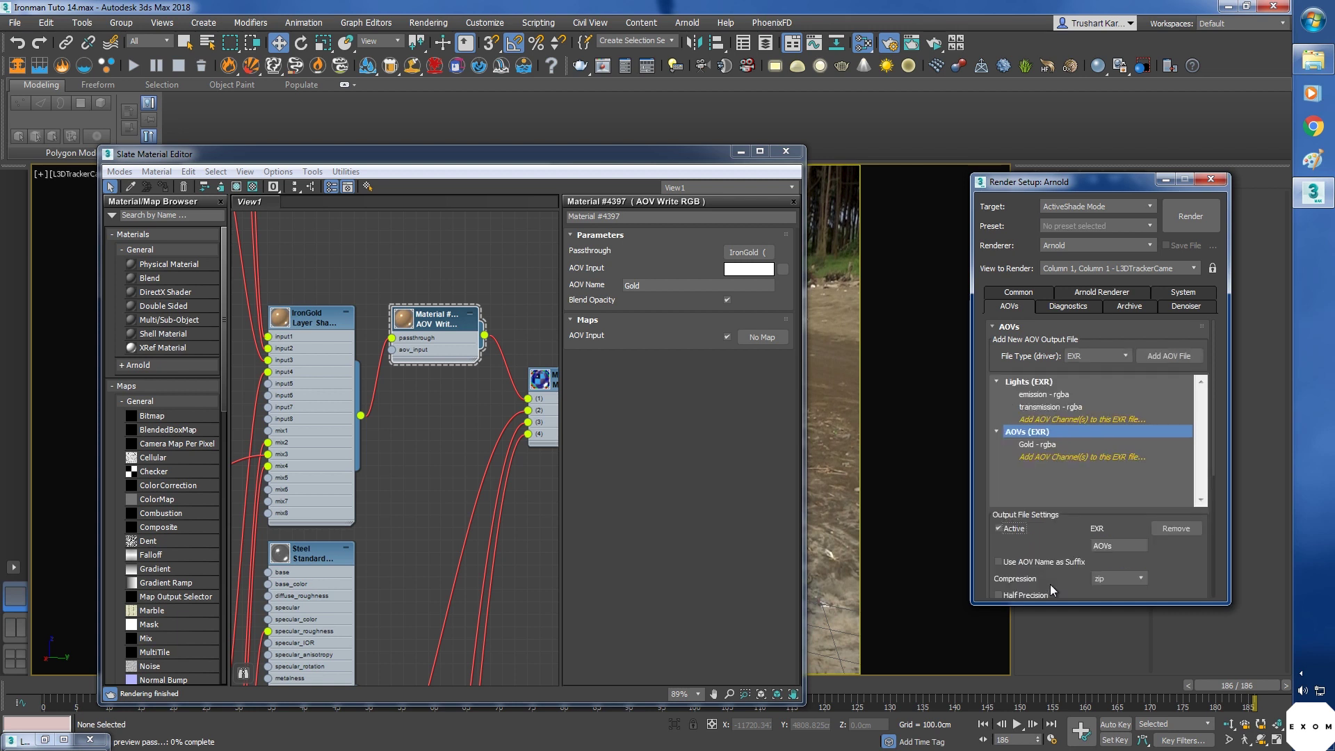
{"action": "double_click", "coordinate": [1114, 547]}
{"action": "type", "text": "Materials"}
{"action": "key", "text": "Return"}
View the Gold pass in ActiveShade, then minimize the preview window.
{"action": "left_click", "coordinate": [934, 44]}
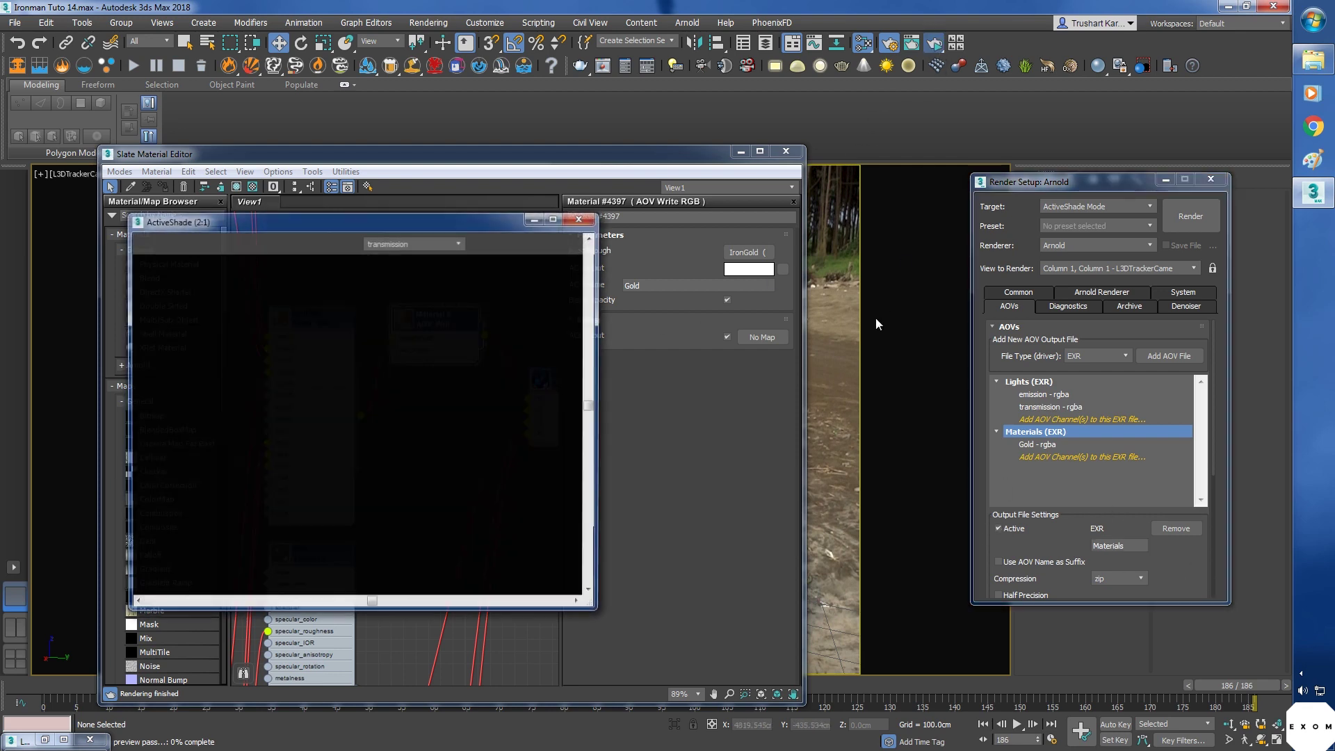
{"action": "left_click", "coordinate": [413, 244]}
{"action": "left_click", "coordinate": [378, 285]}
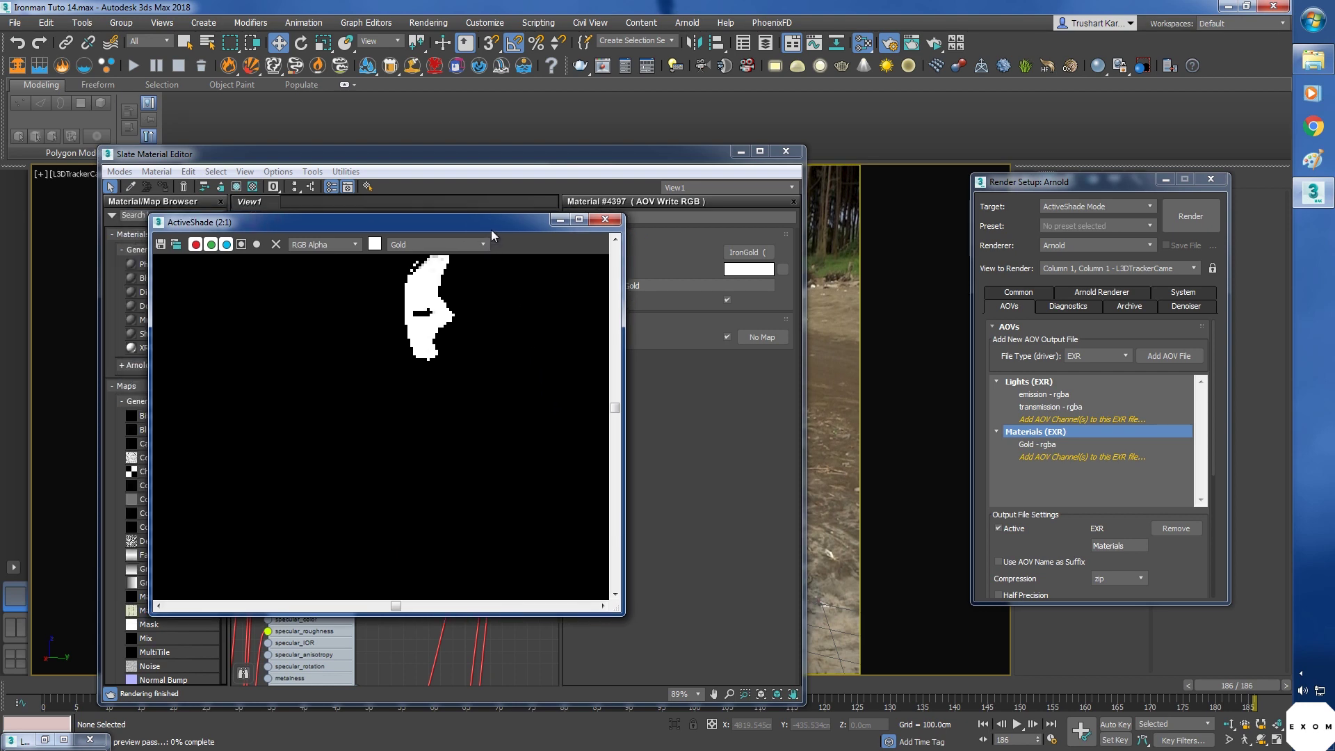
{"action": "left_click_drag", "start_coordinate": [464, 220], "coordinate": [866, 301]}
{"action": "left_click", "coordinate": [740, 149]}
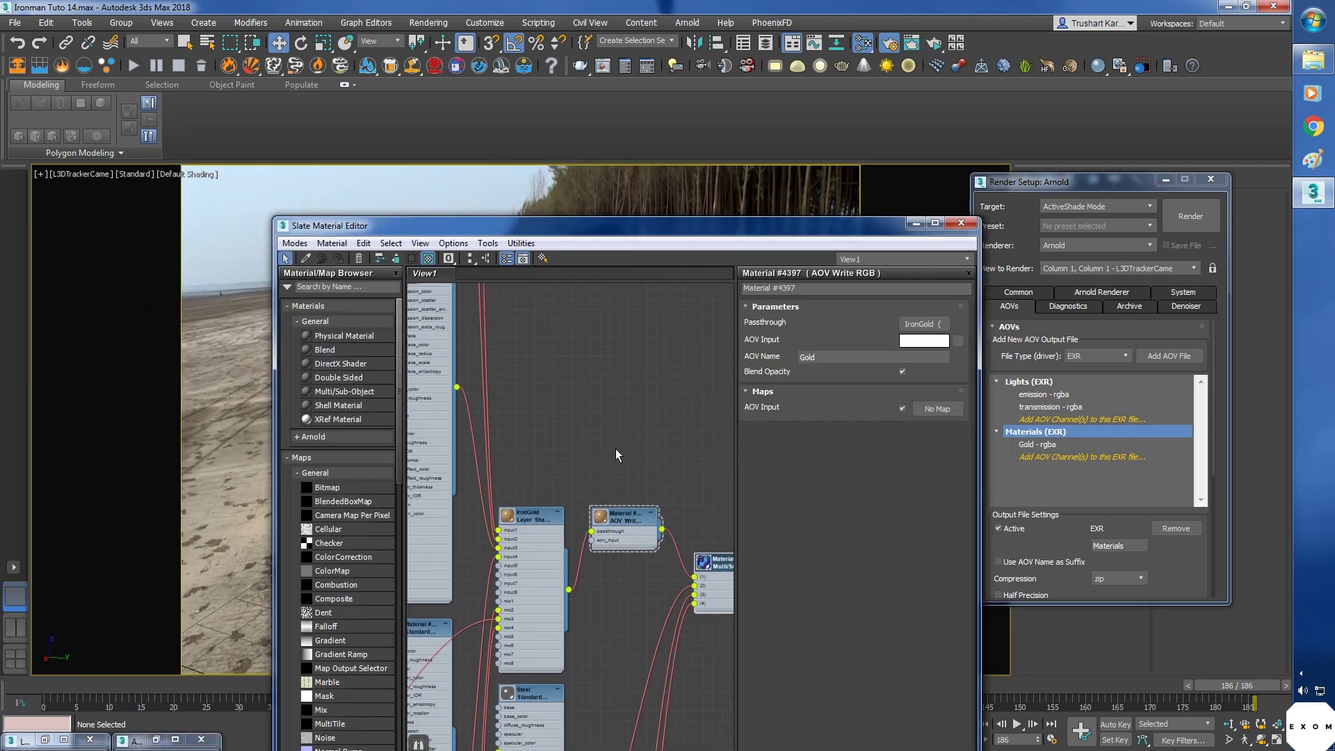
Wire Gold into AOV Write's passthrough and AOV Write into IronGold input1.
{"action": "left_click_drag", "start_coordinate": [618, 599], "coordinate": [697, 577]}
{"action": "mouse_move", "coordinate": [630, 517]}
{"action": "left_mouse_down"}
{"action": "mouse_move", "coordinate": [624, 409]}
{"action": "mouse_move", "coordinate": [589, 465]}
{"action": "left_mouse_up"}
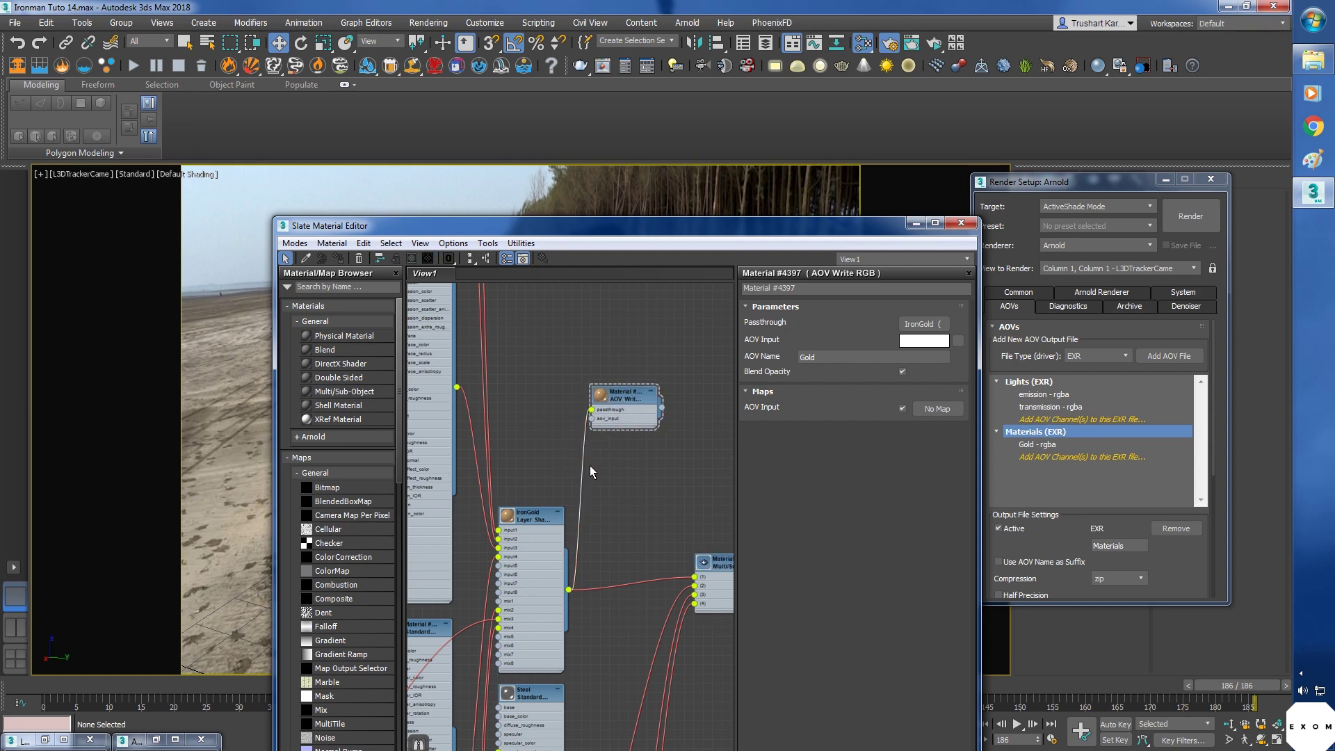
{"action": "mouse_move", "coordinate": [500, 385]}
{"action": "middle_mouse_down"}
{"action": "mouse_move", "coordinate": [587, 408]}
{"action": "mouse_move", "coordinate": [645, 642]}
{"action": "mouse_move", "coordinate": [587, 549]}
{"action": "middle_mouse_up"}
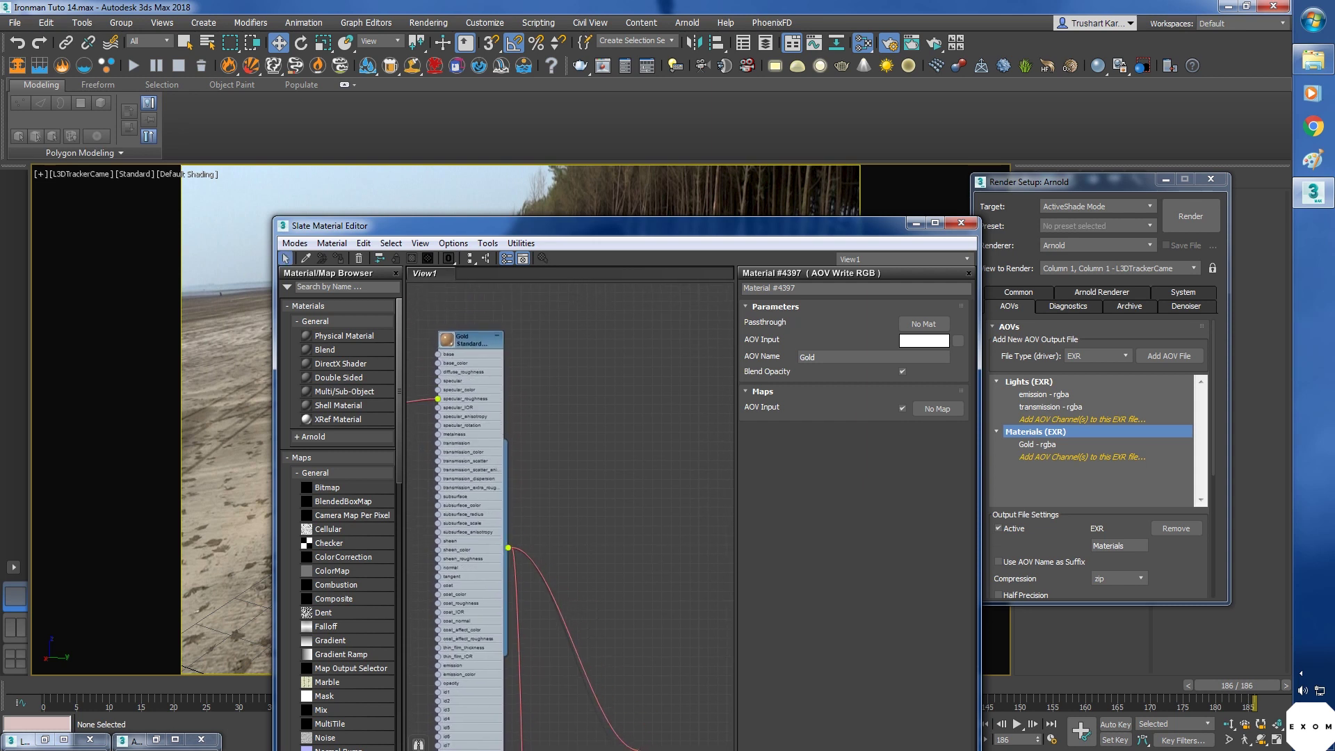
{"action": "middle_click_drag", "start_coordinate": [584, 730], "coordinate": [589, 313]}
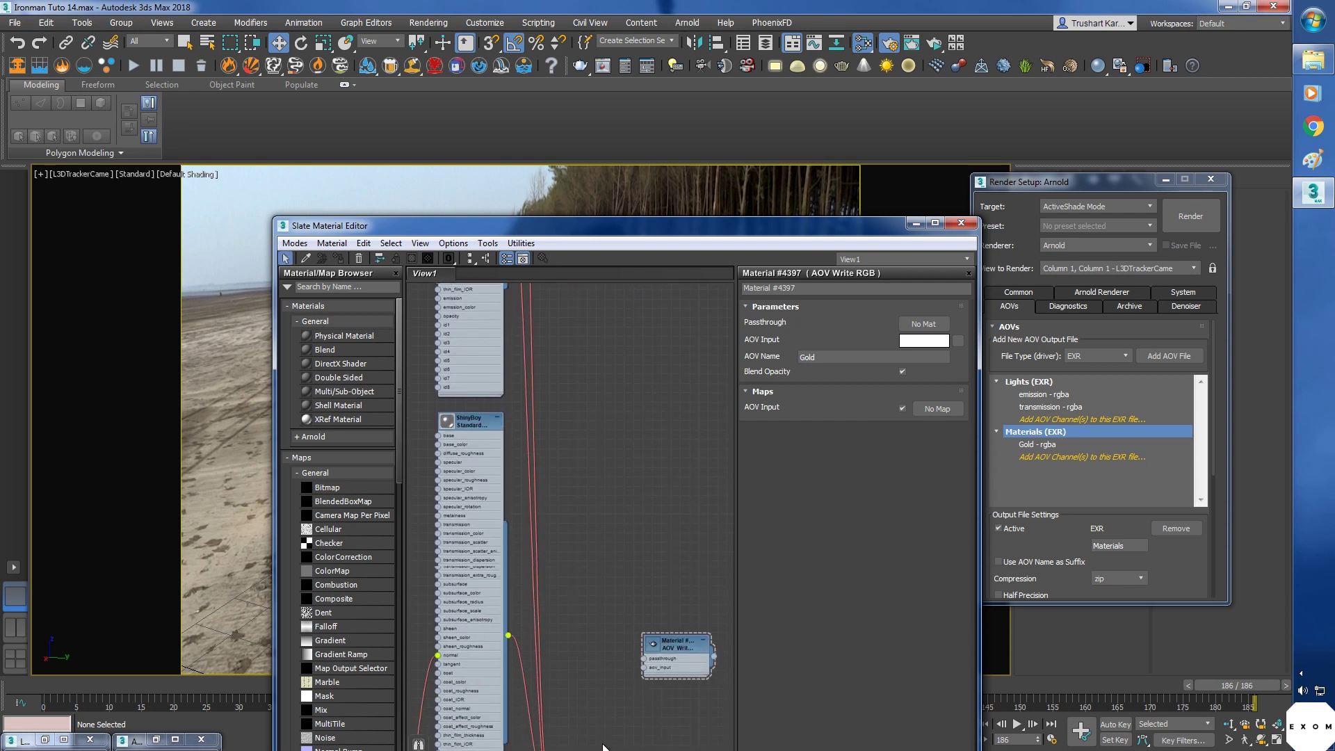
{"action": "middle_click_drag", "start_coordinate": [603, 747], "coordinate": [642, 569]}
{"action": "left_click_drag", "start_coordinate": [642, 568], "coordinate": [644, 565]}
{"action": "middle_click_drag", "start_coordinate": [674, 648], "coordinate": [652, 546]}
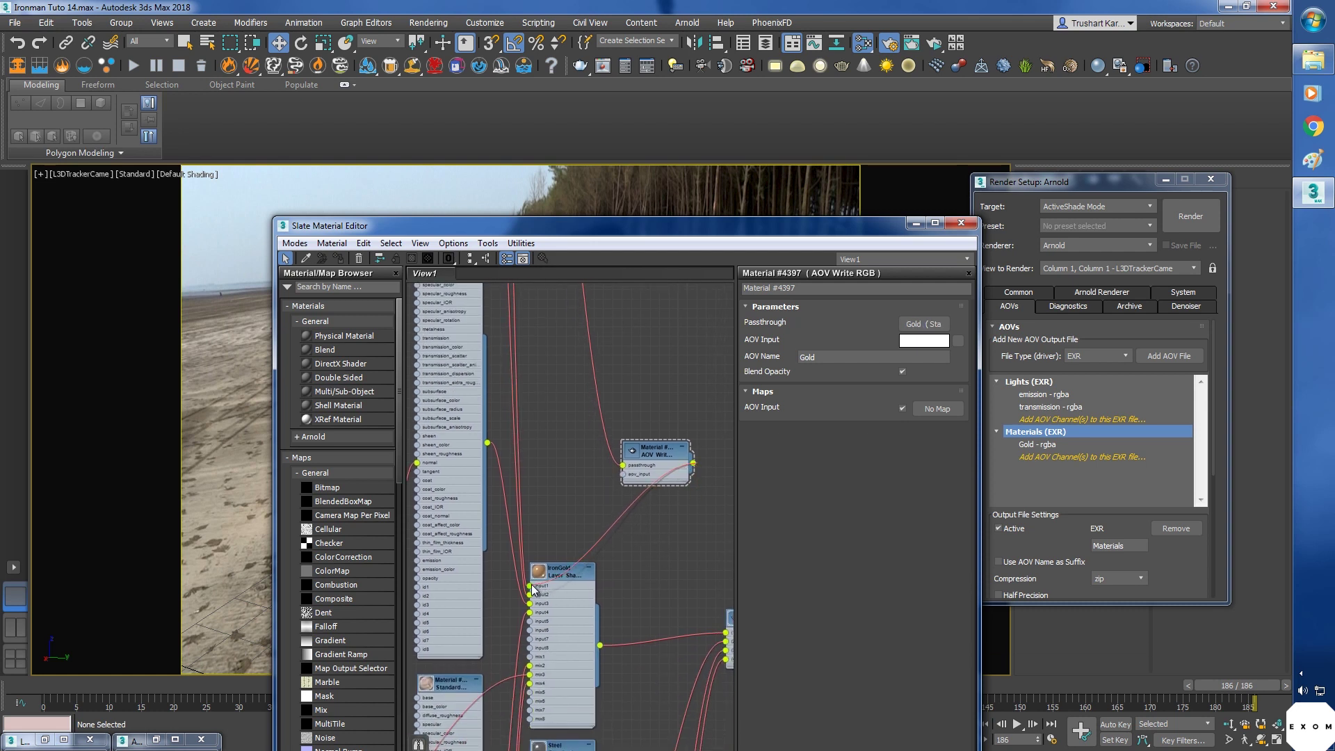
{"action": "left_click_drag", "start_coordinate": [693, 464], "coordinate": [536, 587]}
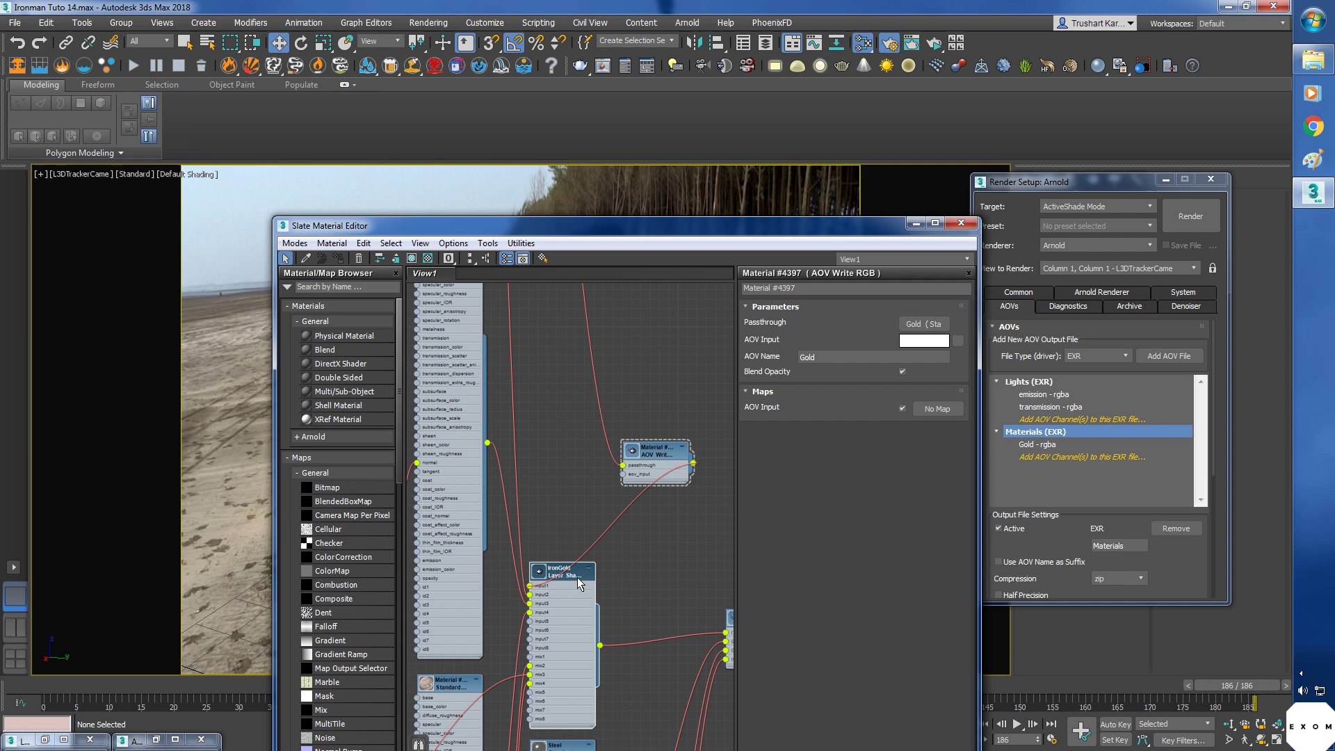
{"action": "middle_click_drag", "start_coordinate": [568, 459], "coordinate": [598, 514]}
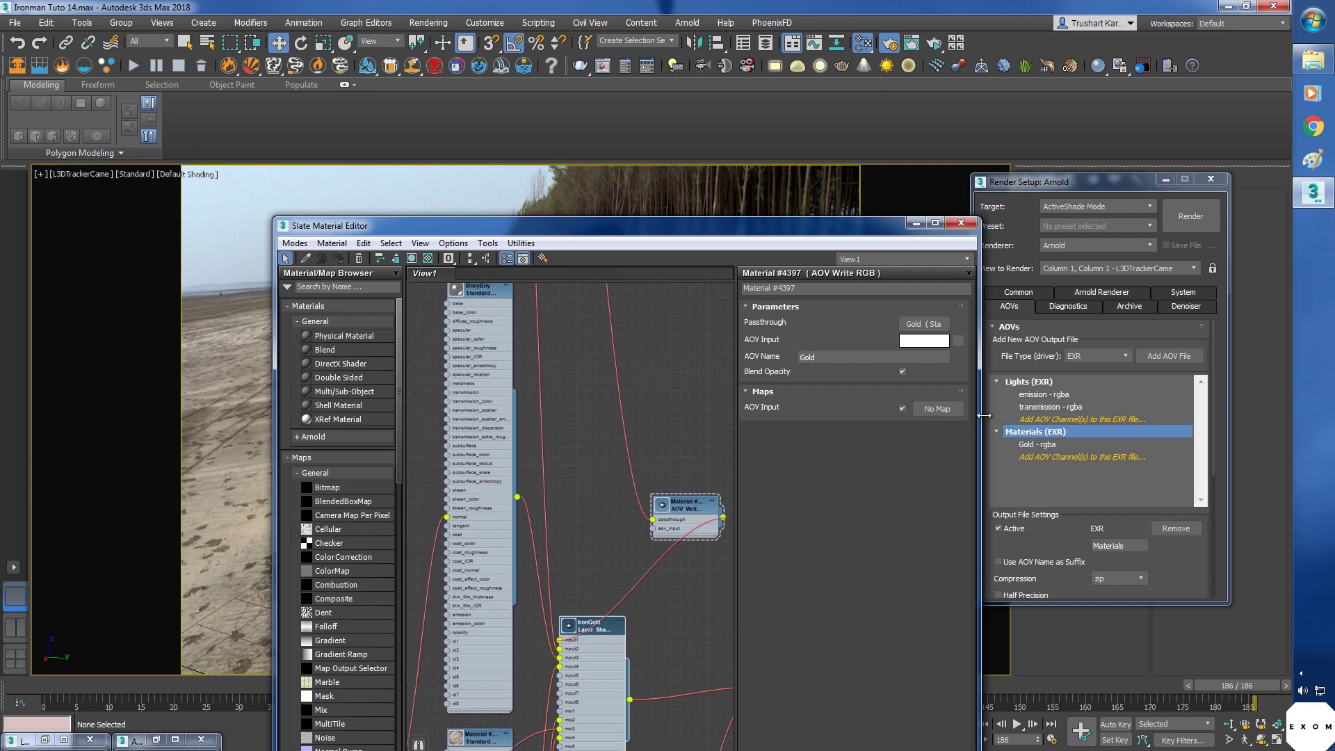
Render ActiveShade to check the Gold AOV as a white mask.
{"action": "left_click", "coordinate": [934, 43]}
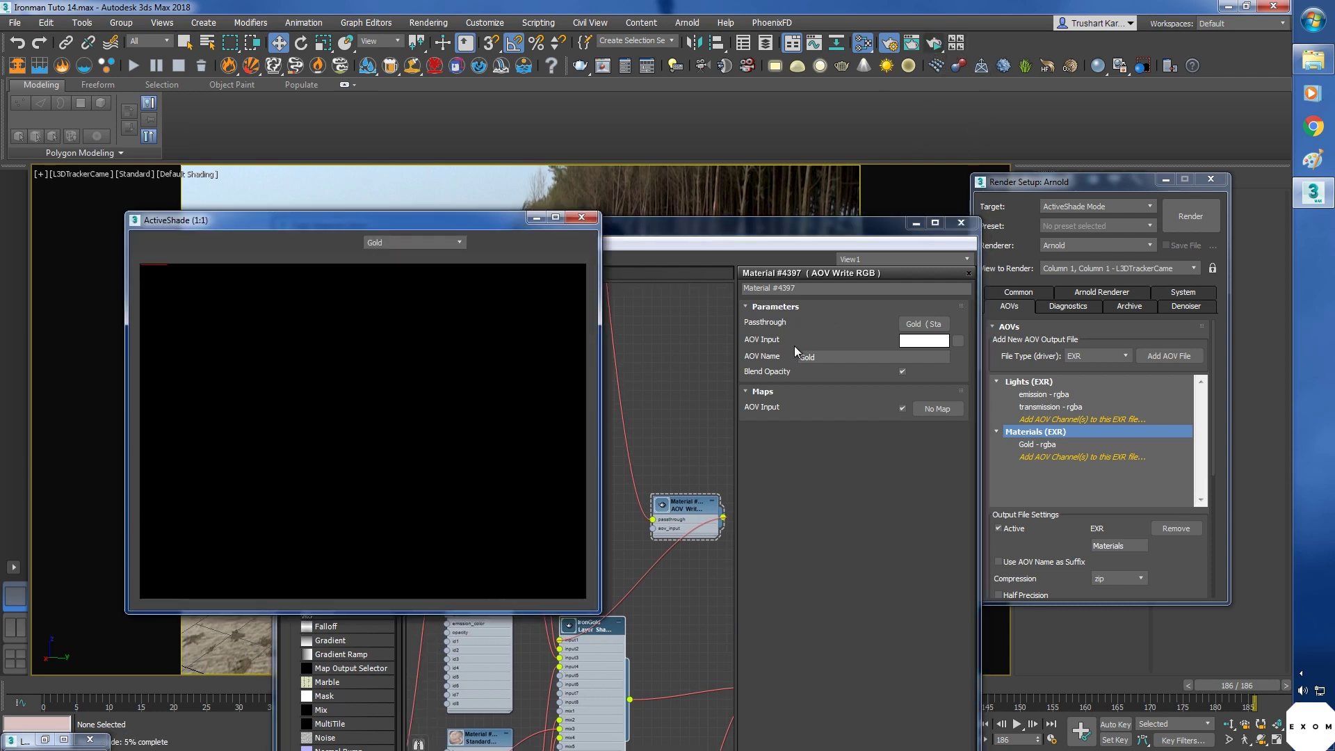
{"action": "left_click", "coordinate": [799, 343]}
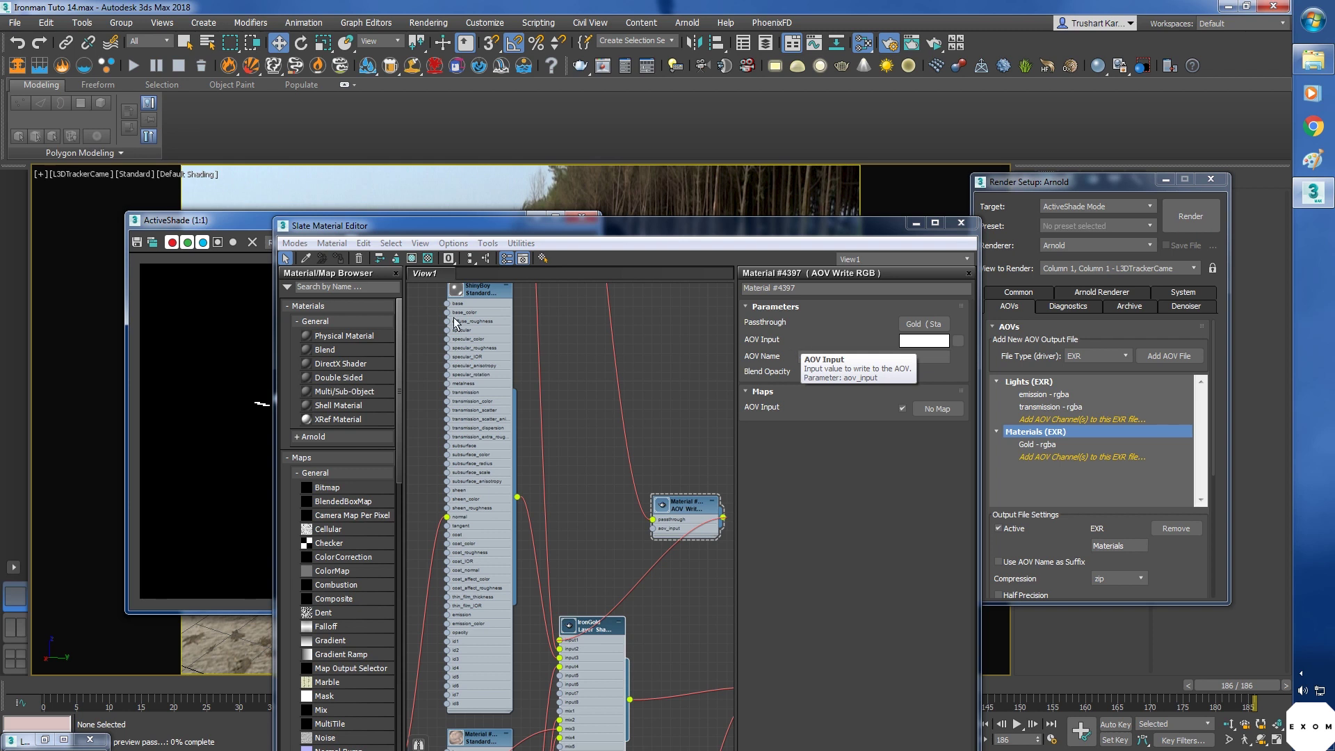
{"action": "left_click", "coordinate": [210, 224]}
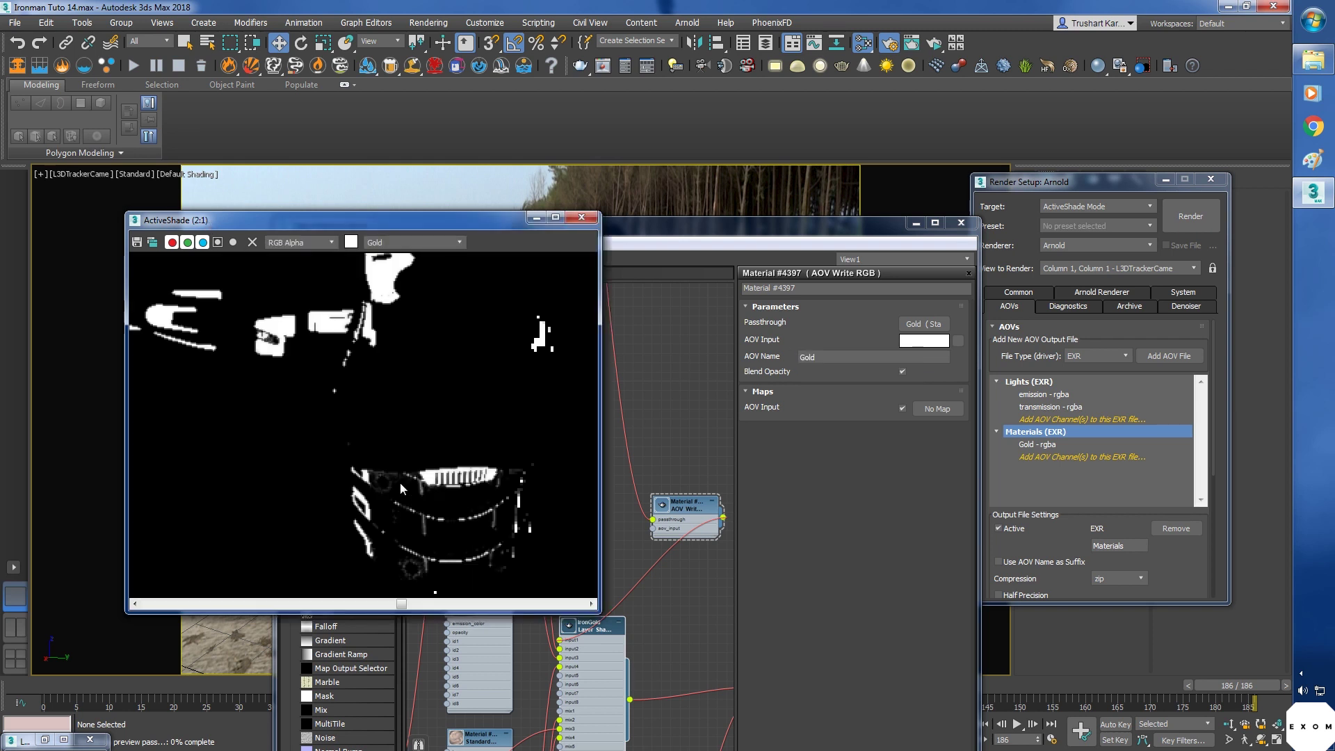
{"action": "scroll", "coordinate": [400, 483], "scroll_direction": "up", "scroll_amount": 1}
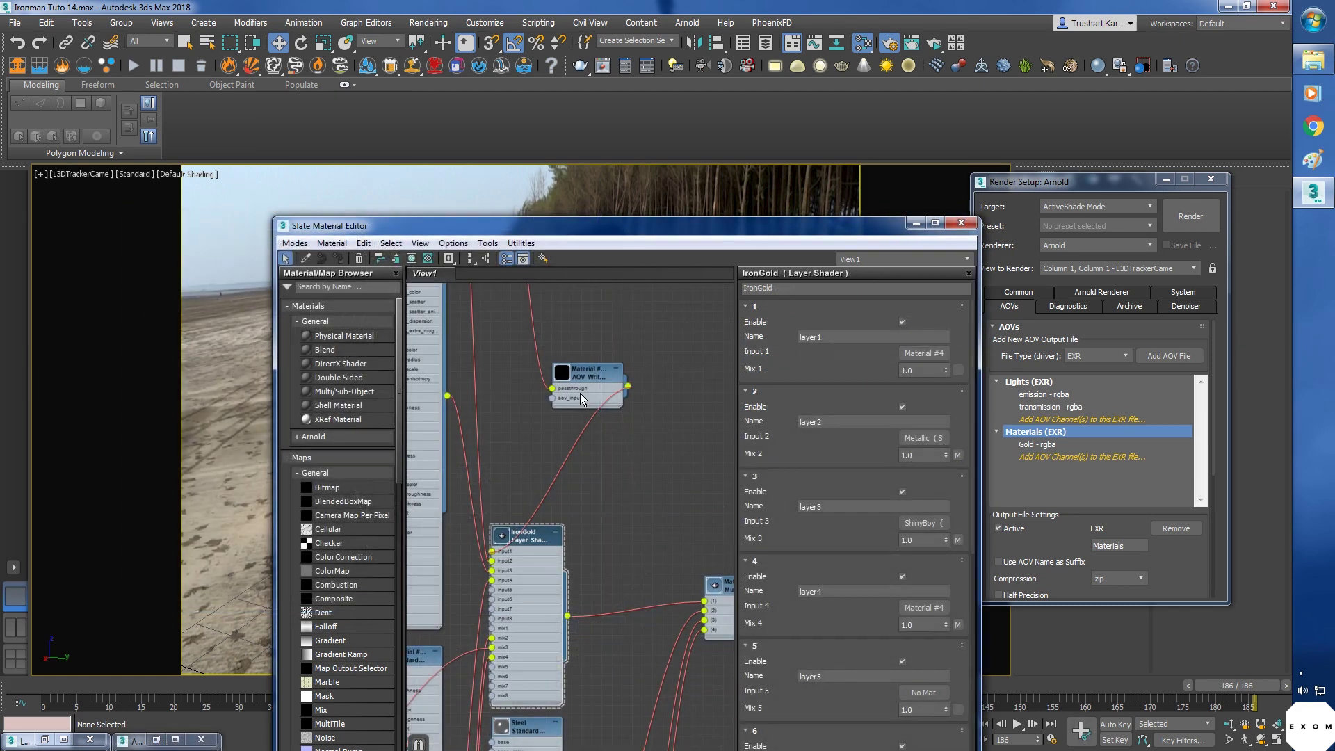
Delete the AOV Write node and open the Gold Standard Surface node's parameters.
{"action": "middle_click_drag", "start_coordinate": [587, 369], "coordinate": [616, 491]}
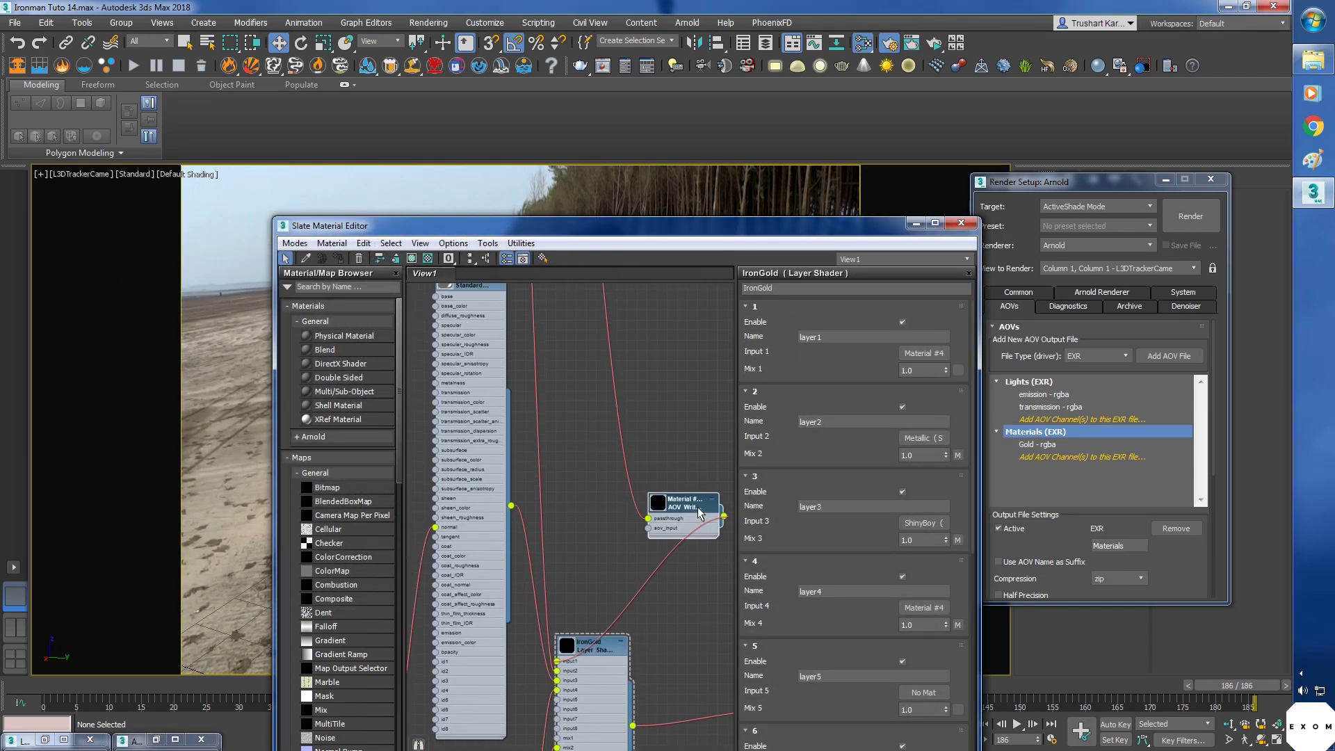
{"action": "key", "text": "Delete"}
{"action": "middle_click_drag", "start_coordinate": [631, 433], "coordinate": [621, 473]}
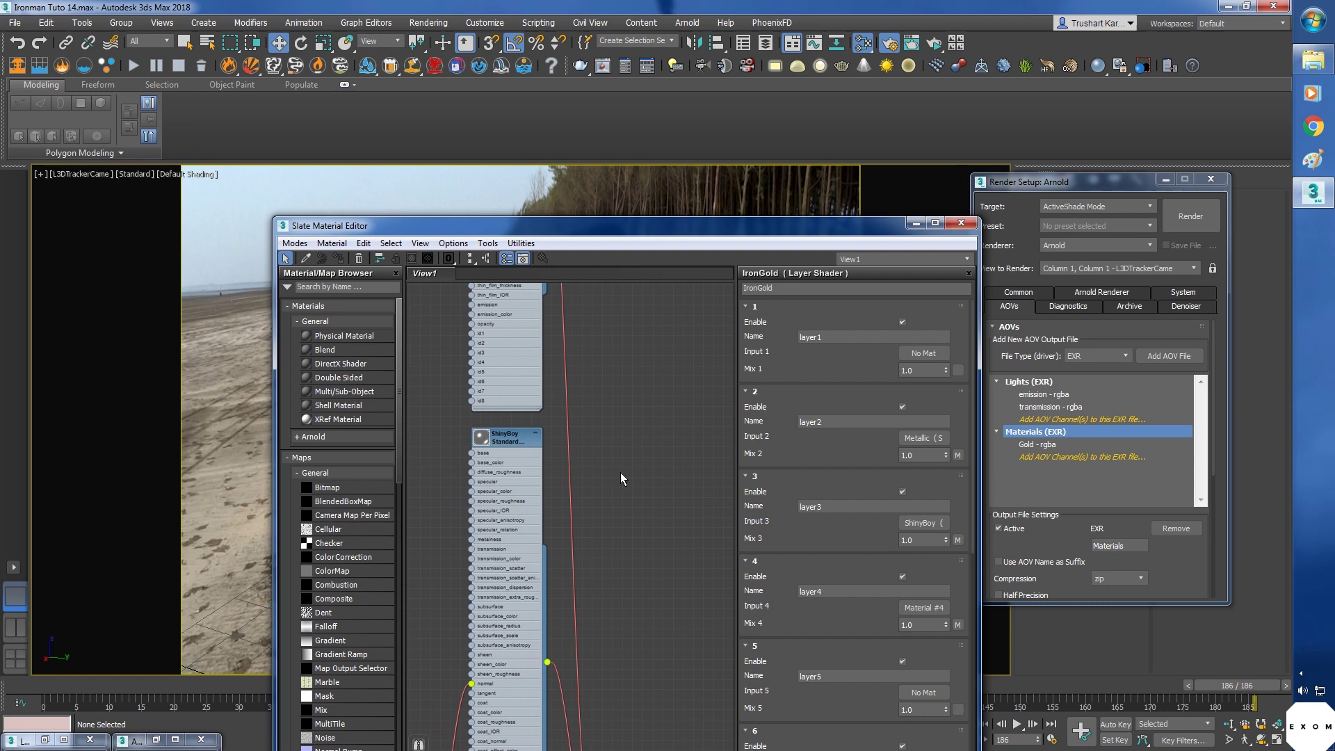
{"action": "middle_click_drag", "start_coordinate": [618, 420], "coordinate": [606, 250]}
{"action": "middle_click_drag", "start_coordinate": [608, 454], "coordinate": [633, 636]}
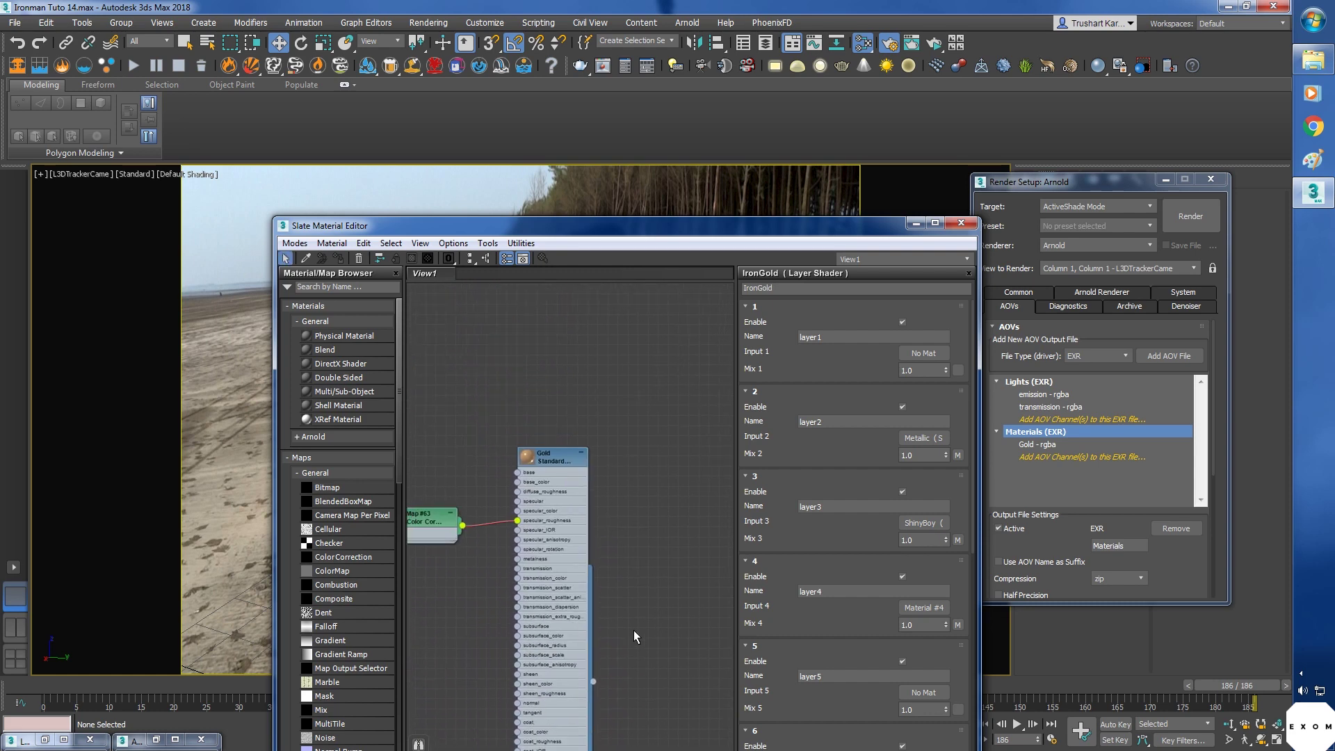
{"action": "double_click", "coordinate": [563, 458]}
Add a Gold AOV with a white colour to the Gold material's AOVs list.
{"action": "middle_click_drag", "start_coordinate": [650, 548], "coordinate": [657, 314]}
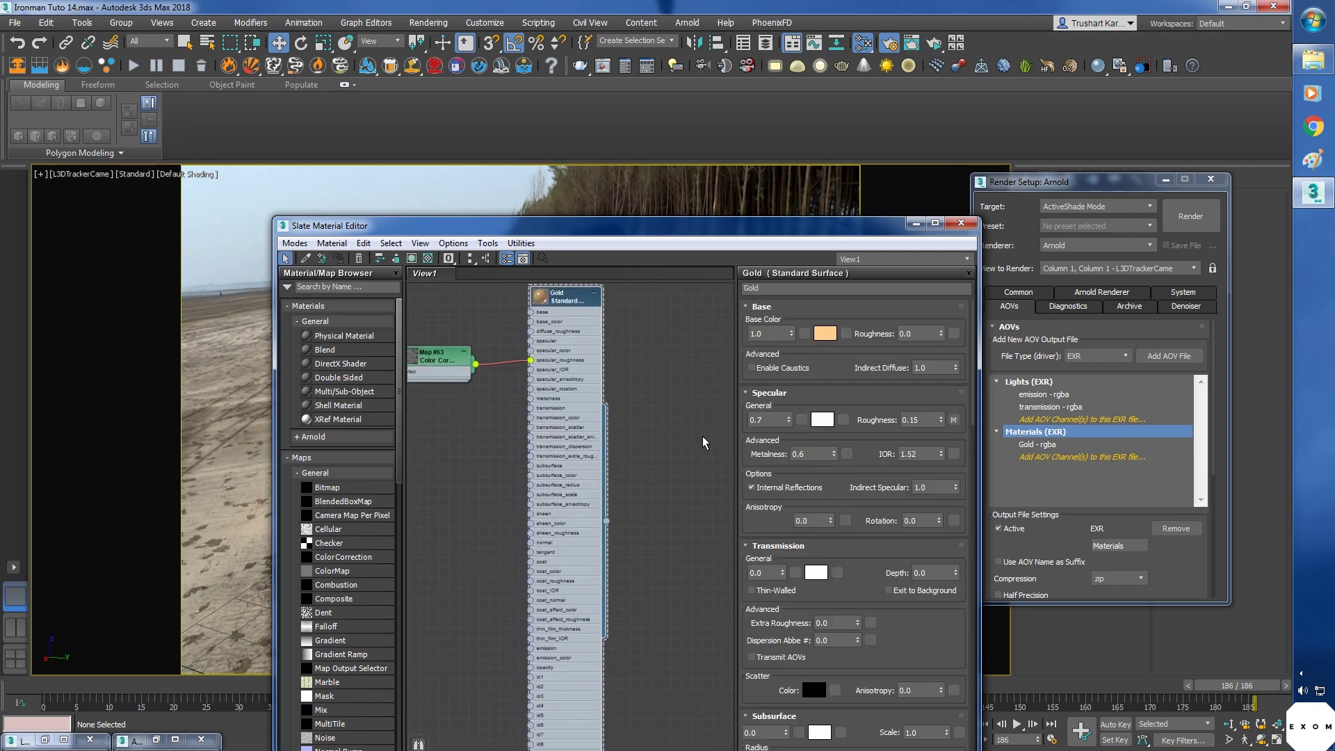
{"action": "middle_click_drag", "start_coordinate": [657, 626], "coordinate": [591, 540]}
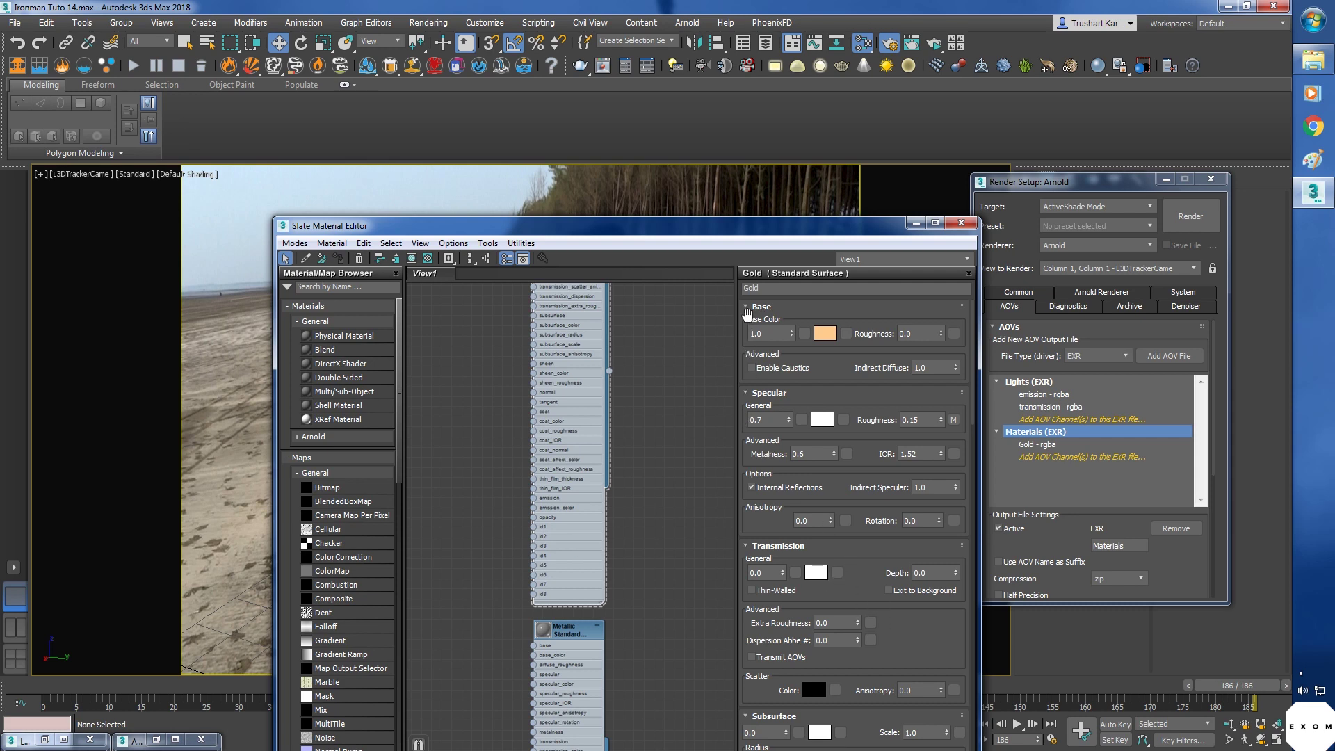
{"action": "left_click", "coordinate": [756, 306]}
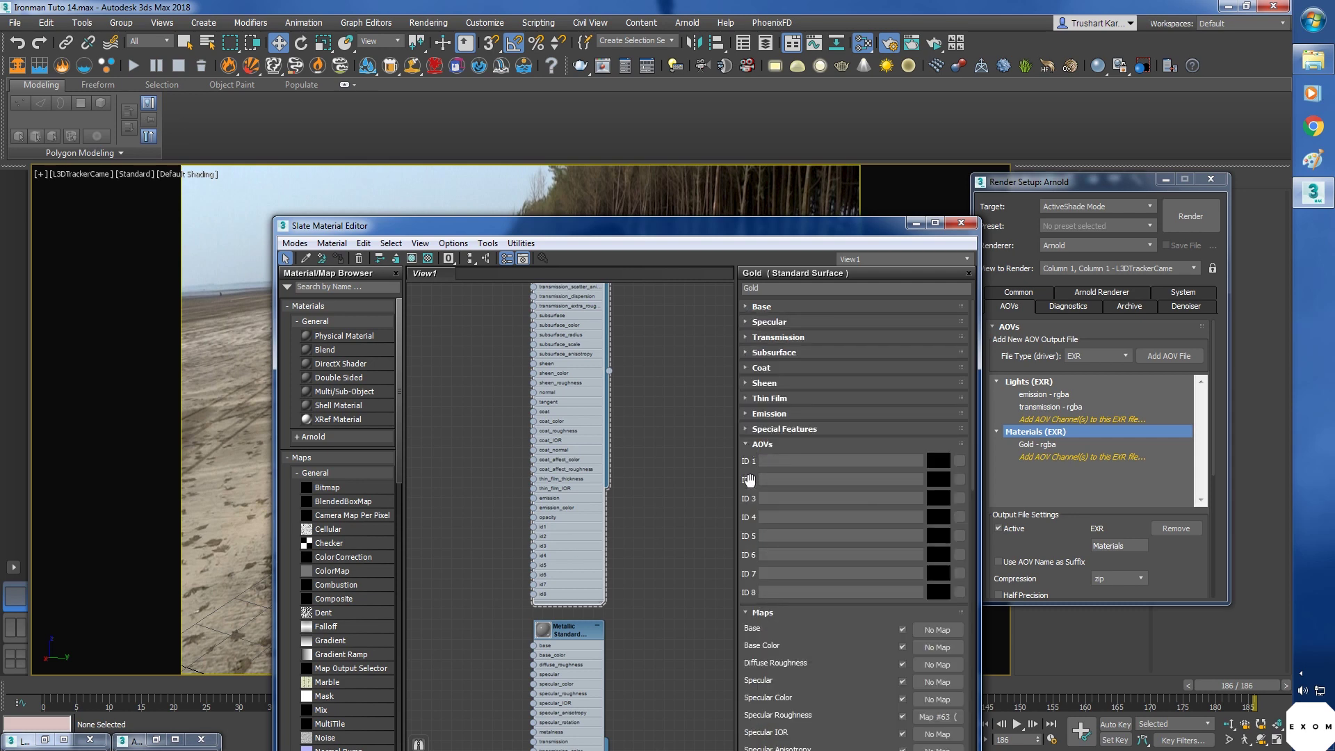
{"action": "left_click", "coordinate": [783, 464]}
{"action": "type", "text": "Gold"}
{"action": "left_click", "coordinate": [935, 466]}
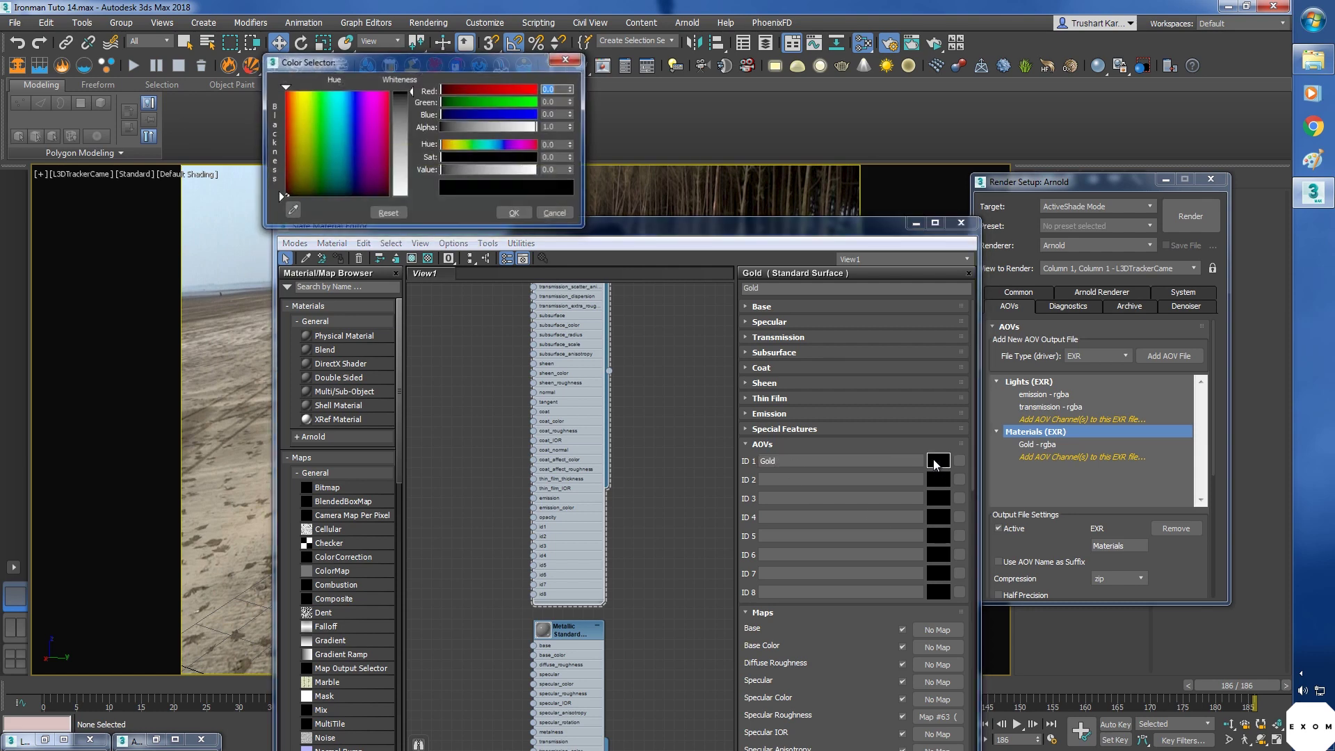
{"action": "left_click", "coordinate": [407, 188]}
{"action": "left_click", "coordinate": [514, 214]}
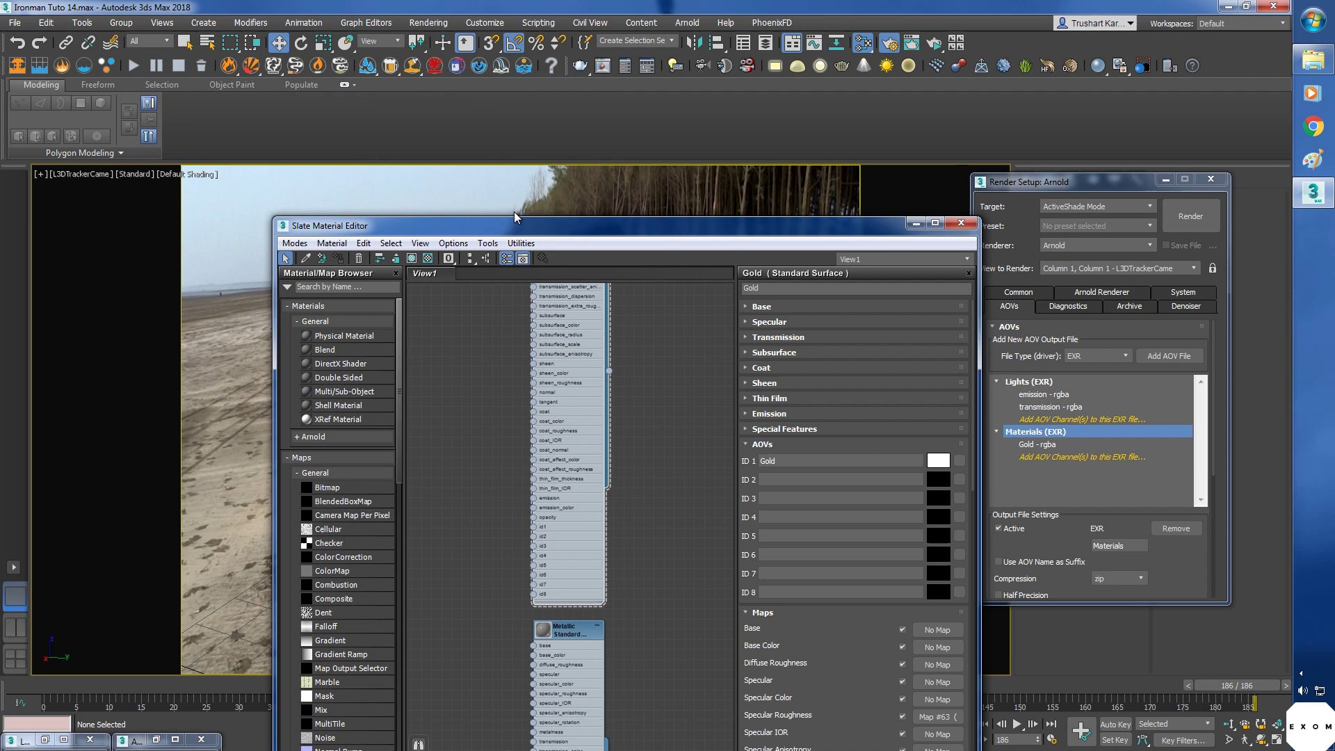
{"action": "scroll", "coordinate": [634, 461], "scroll_direction": "down", "scroll_amount": 2}
{"action": "scroll", "coordinate": [634, 479], "scroll_direction": "down", "scroll_amount": 2}
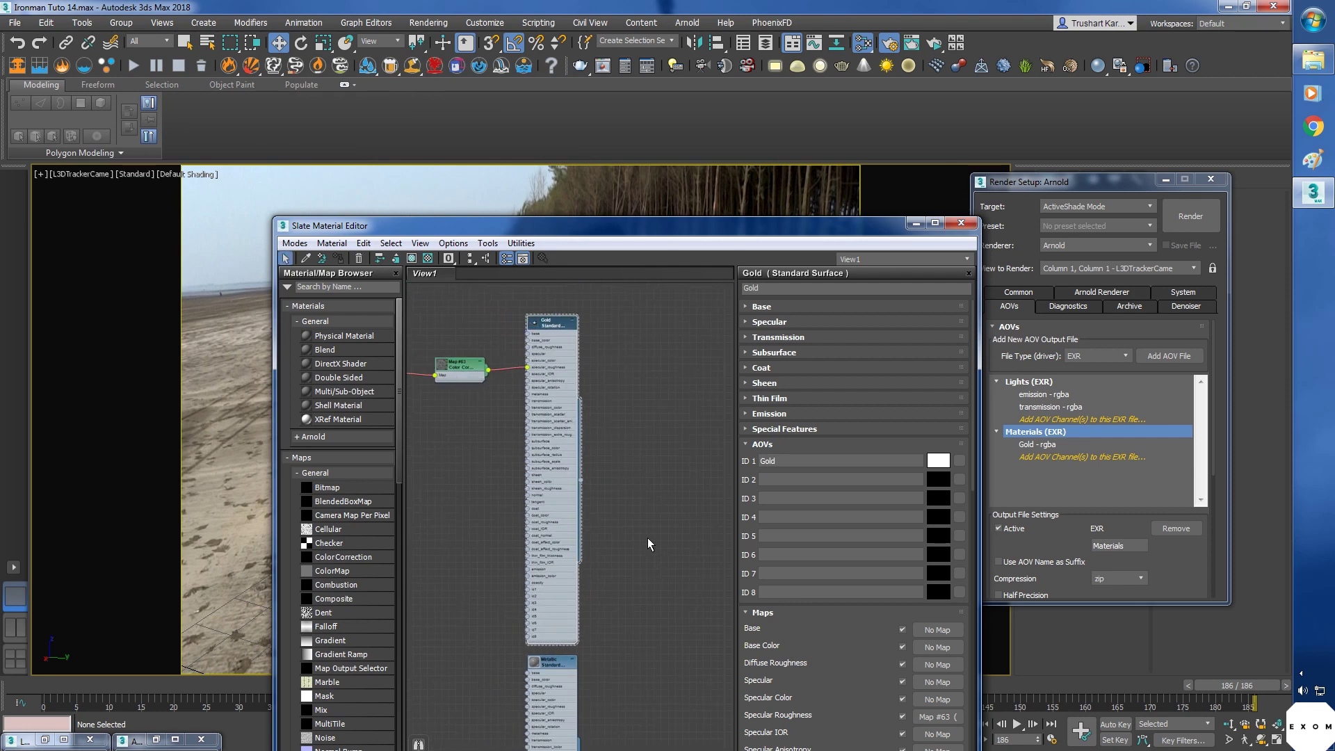
Reconnect Gold to an IronGold layer input and preview the Gold pass in ActiveShade.
{"action": "middle_click_drag", "start_coordinate": [647, 537], "coordinate": [605, 486]}
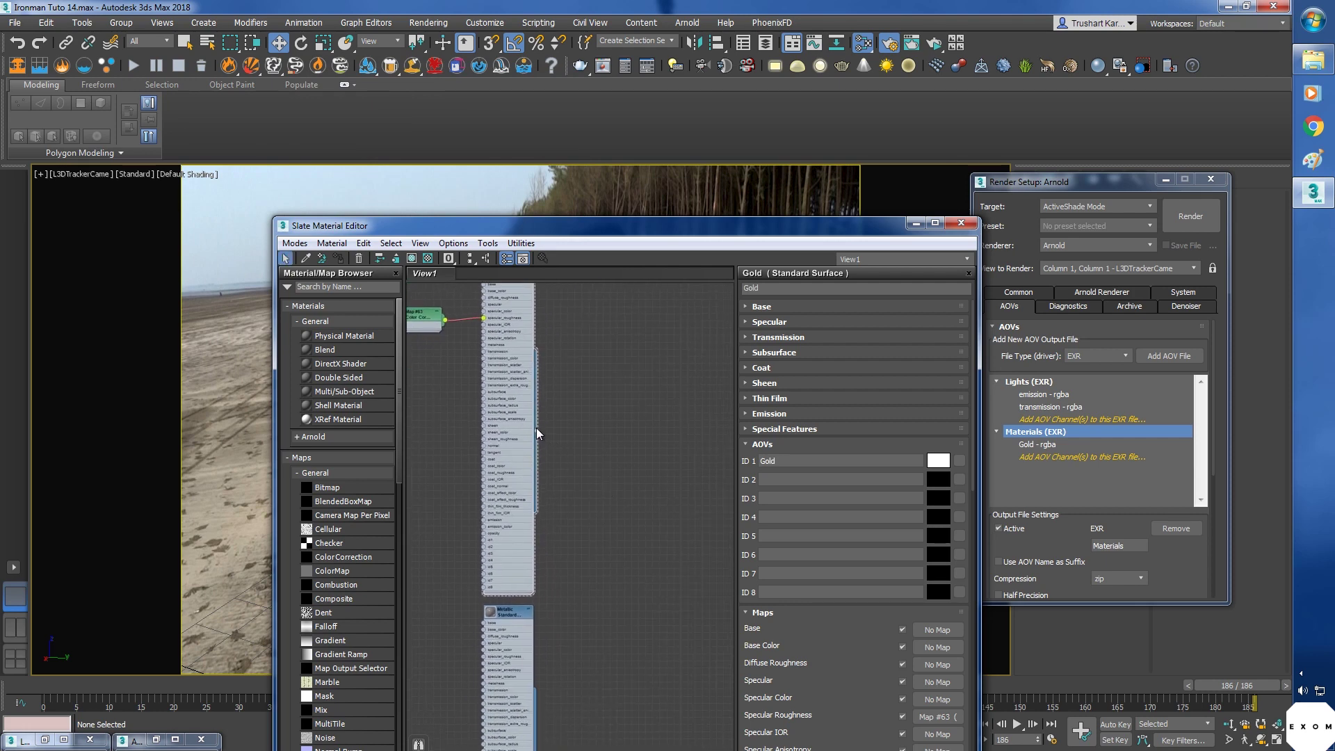
{"action": "left_click_drag", "start_coordinate": [536, 428], "coordinate": [602, 744]}
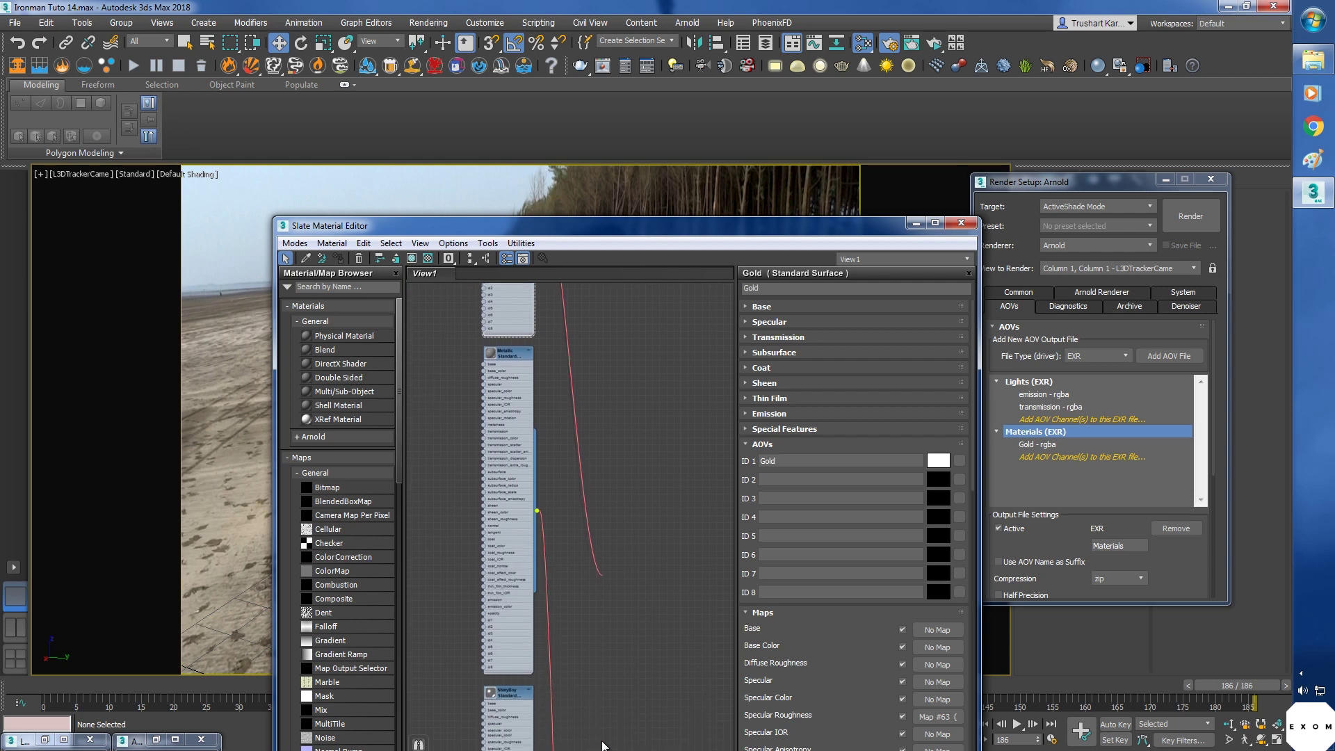
{"action": "left_click_drag", "start_coordinate": [603, 745], "coordinate": [573, 662]}
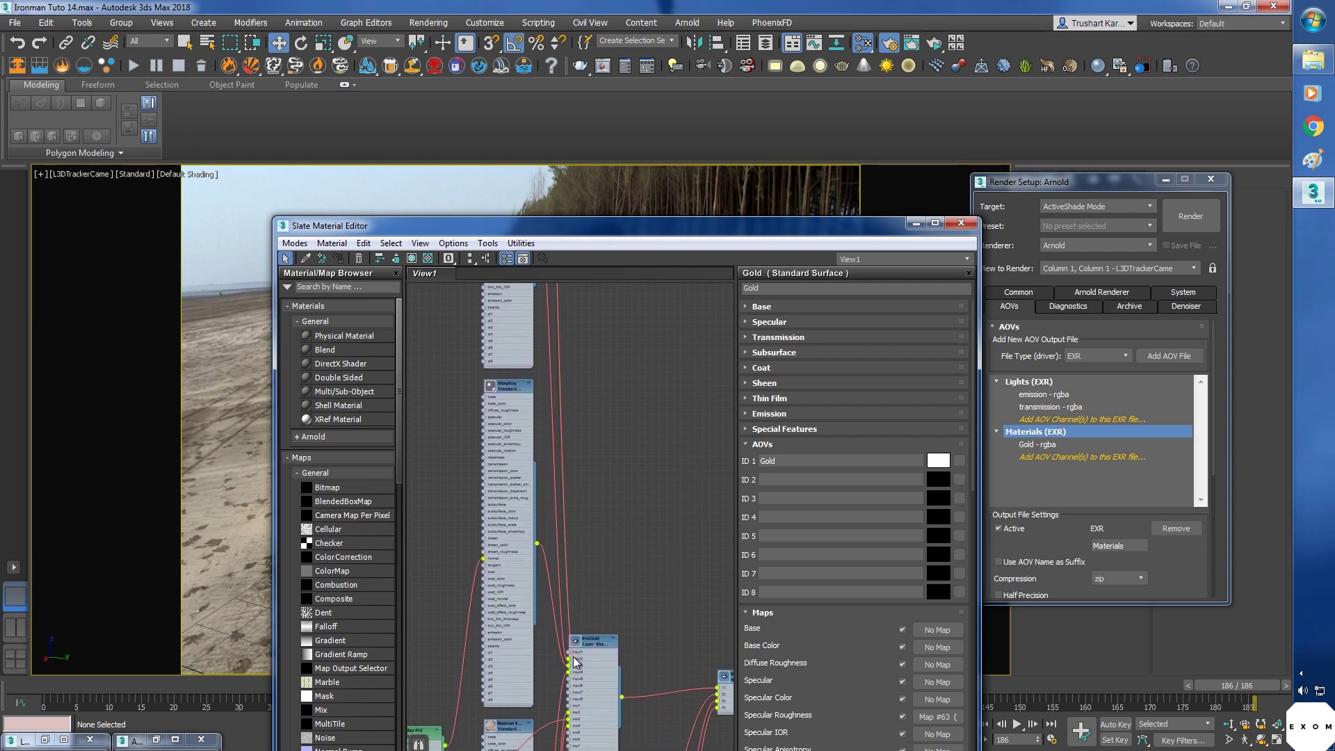
{"action": "key", "text": "shift+q"}
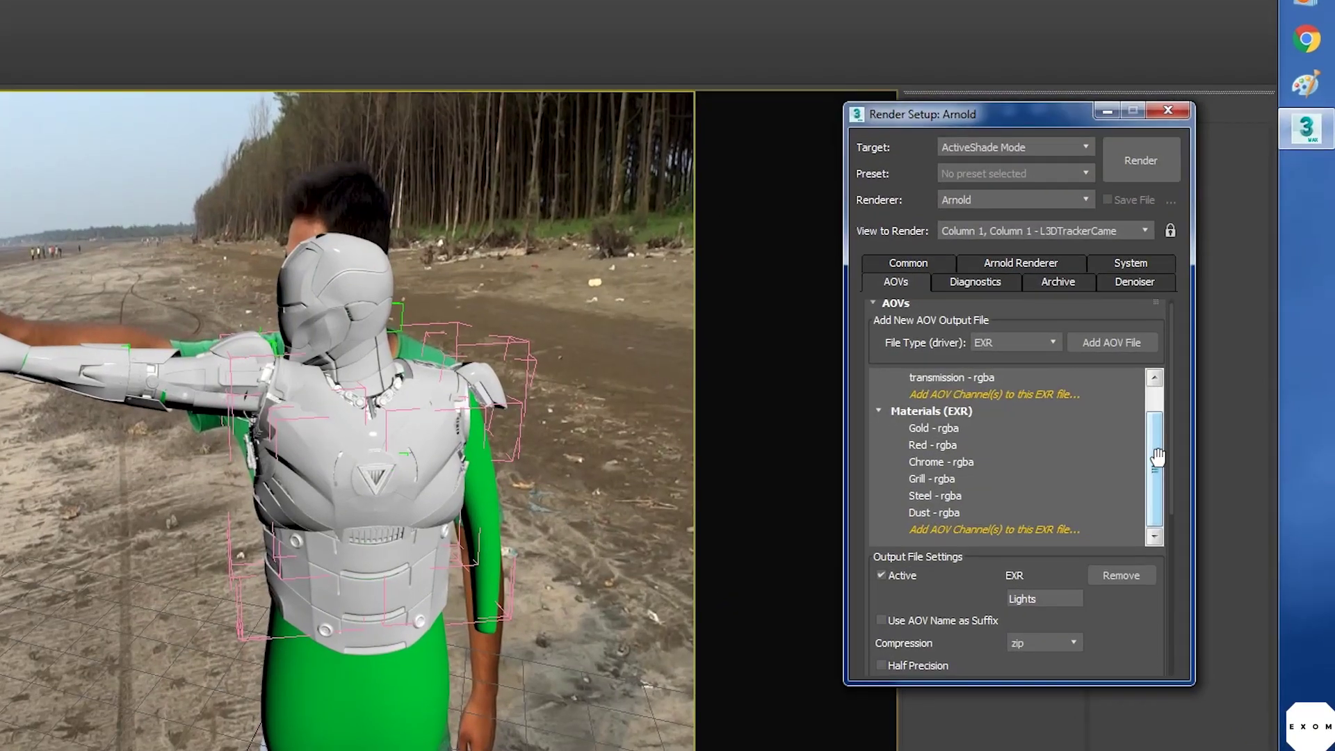
{"action": "mouse_move", "coordinate": [1158, 456]}
{"action": "left_mouse_down"}
{"action": "mouse_move", "coordinate": [1154, 433]}
{"action": "mouse_move", "coordinate": [1153, 447]}
{"action": "left_mouse_up"}
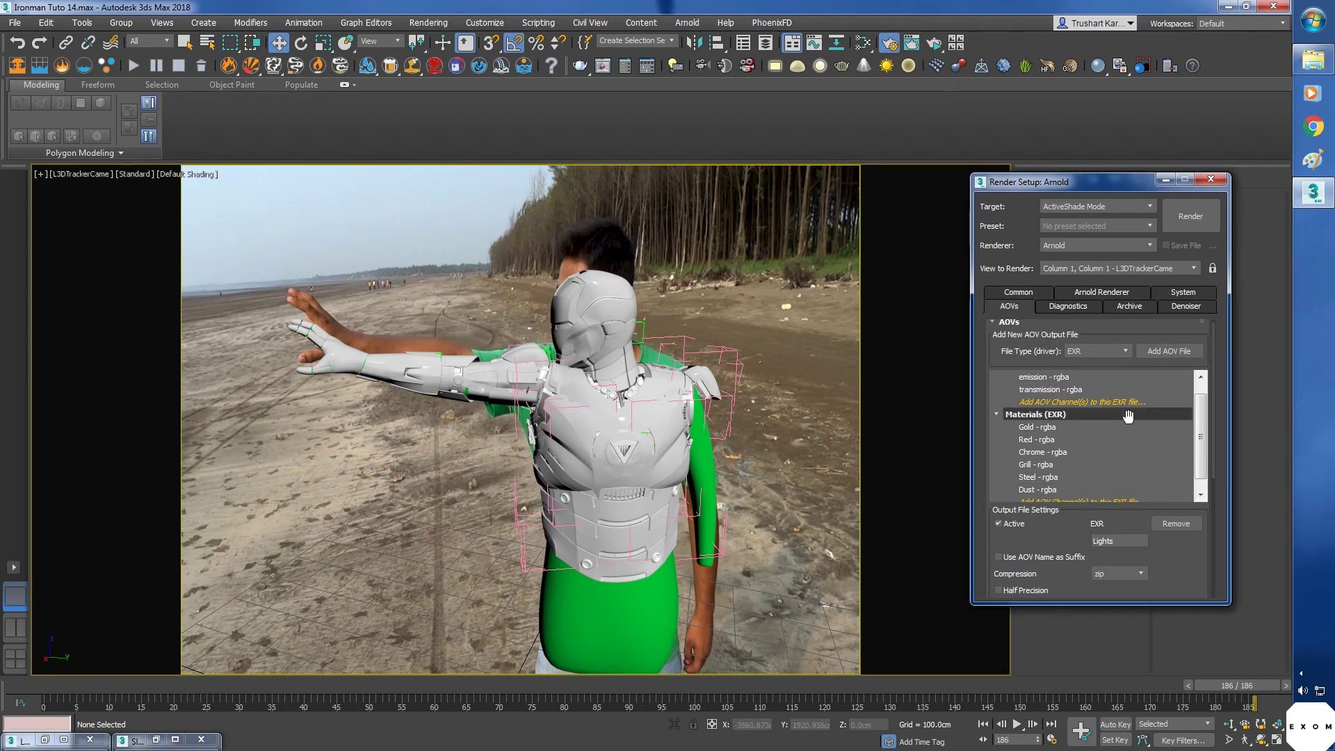
Switch the Render Setup target to Production Rendering Mode.
{"action": "left_click", "coordinate": [1079, 205]}
{"action": "left_click", "coordinate": [1078, 223]}
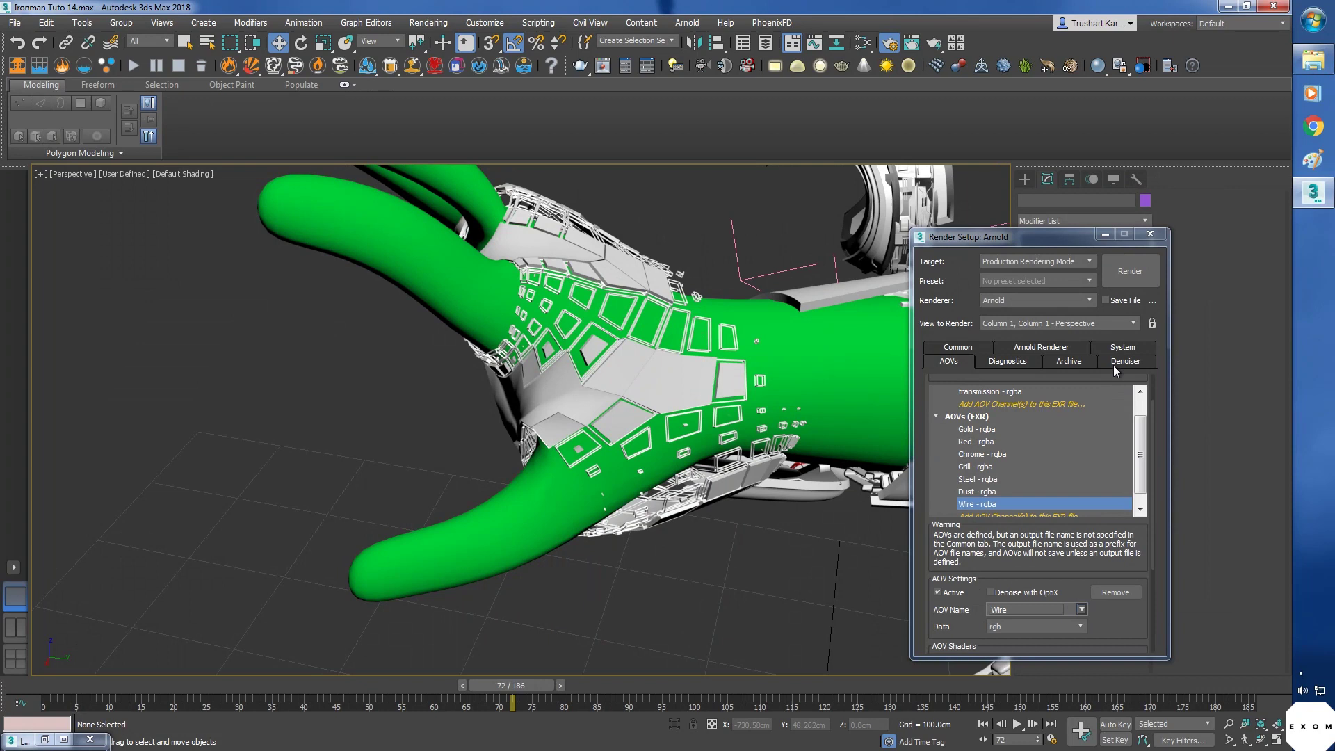
On the Common tab, choose the HDTV (video) 1920×1080 output size and open Render Output Files.
{"action": "left_click", "coordinate": [969, 348]}
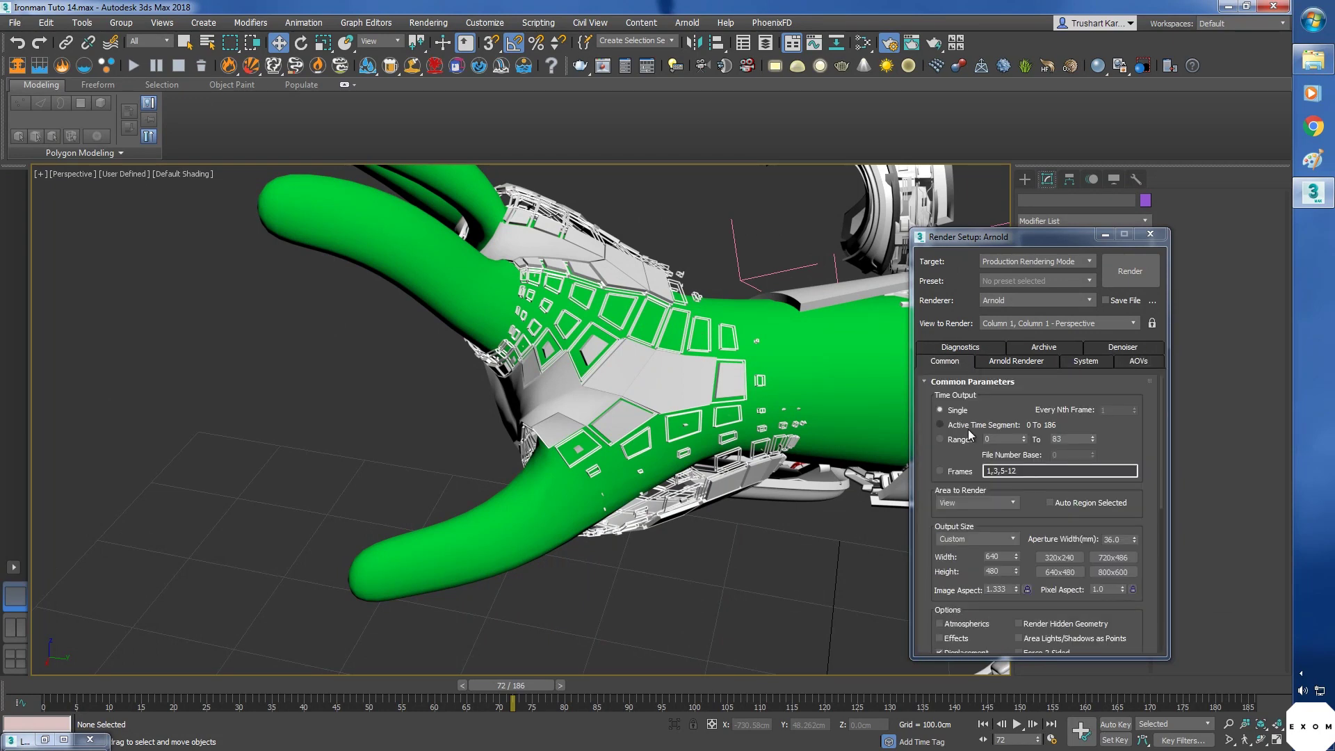
{"action": "left_click", "coordinate": [976, 539]}
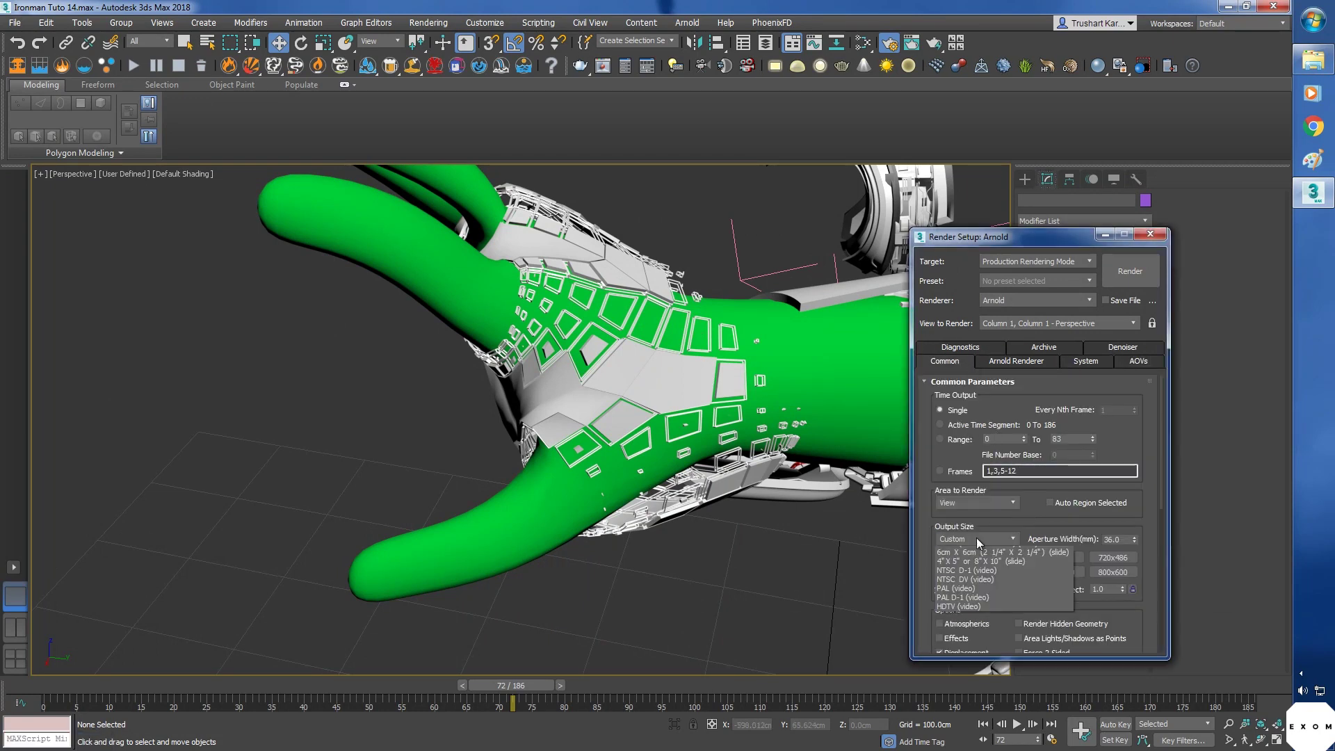
{"action": "left_click", "coordinate": [953, 713]}
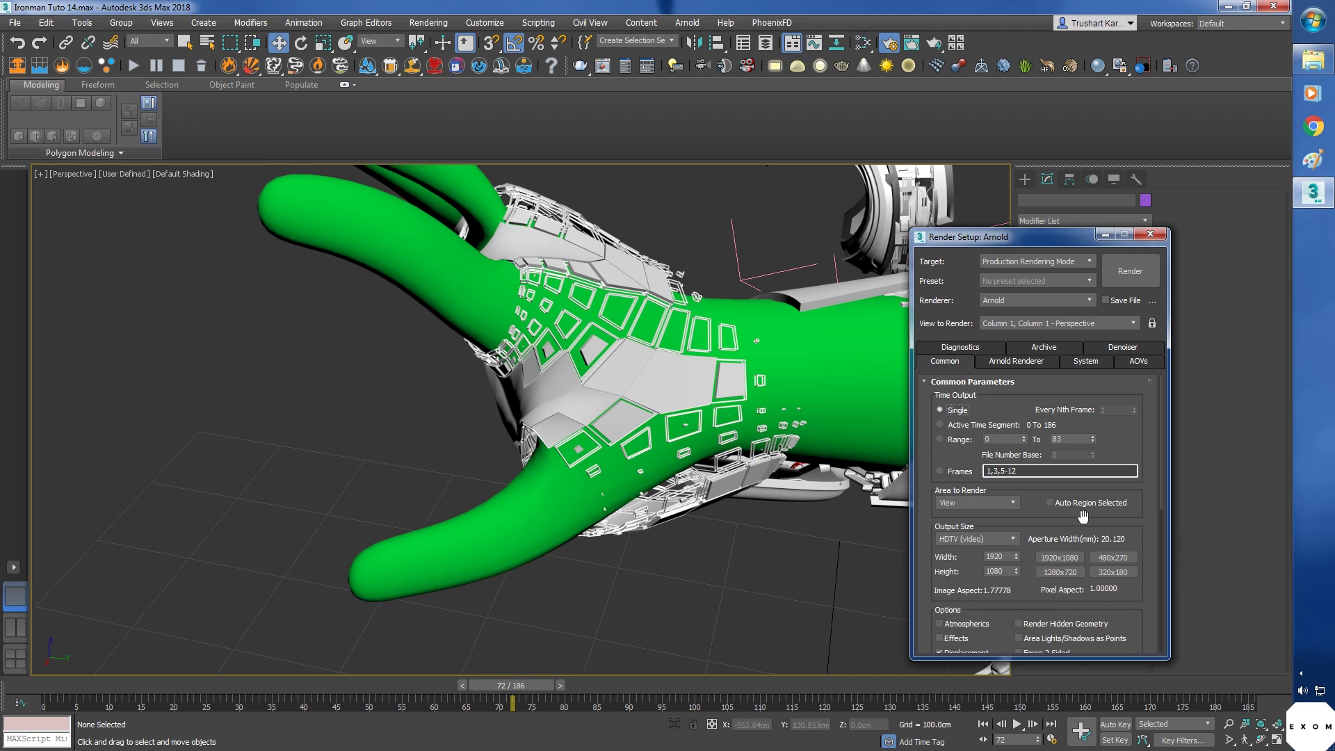
{"action": "left_click_drag", "start_coordinate": [1082, 517], "coordinate": [1104, 335]}
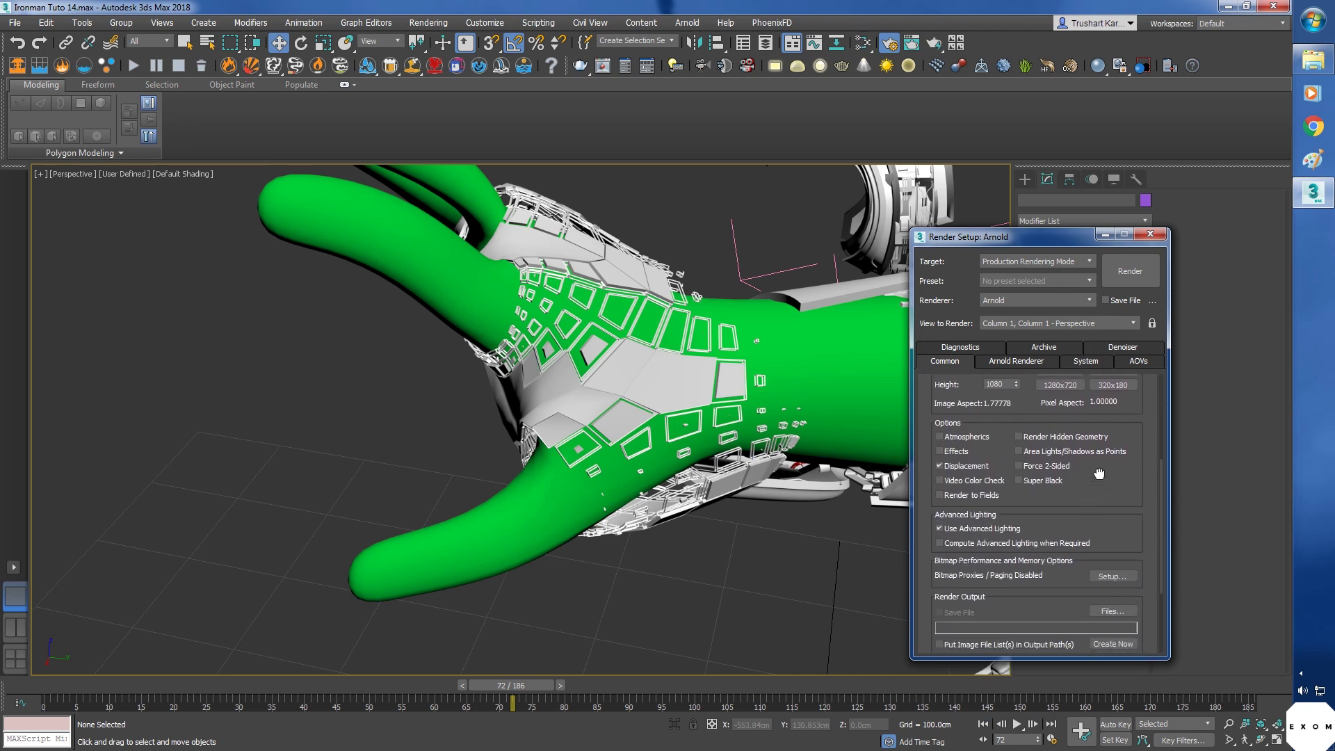
{"action": "scroll", "coordinate": [1097, 468], "scroll_direction": "down", "scroll_amount": 3}
{"action": "left_click", "coordinate": [1108, 503]}
{"action": "type", "text": "Ironman"}
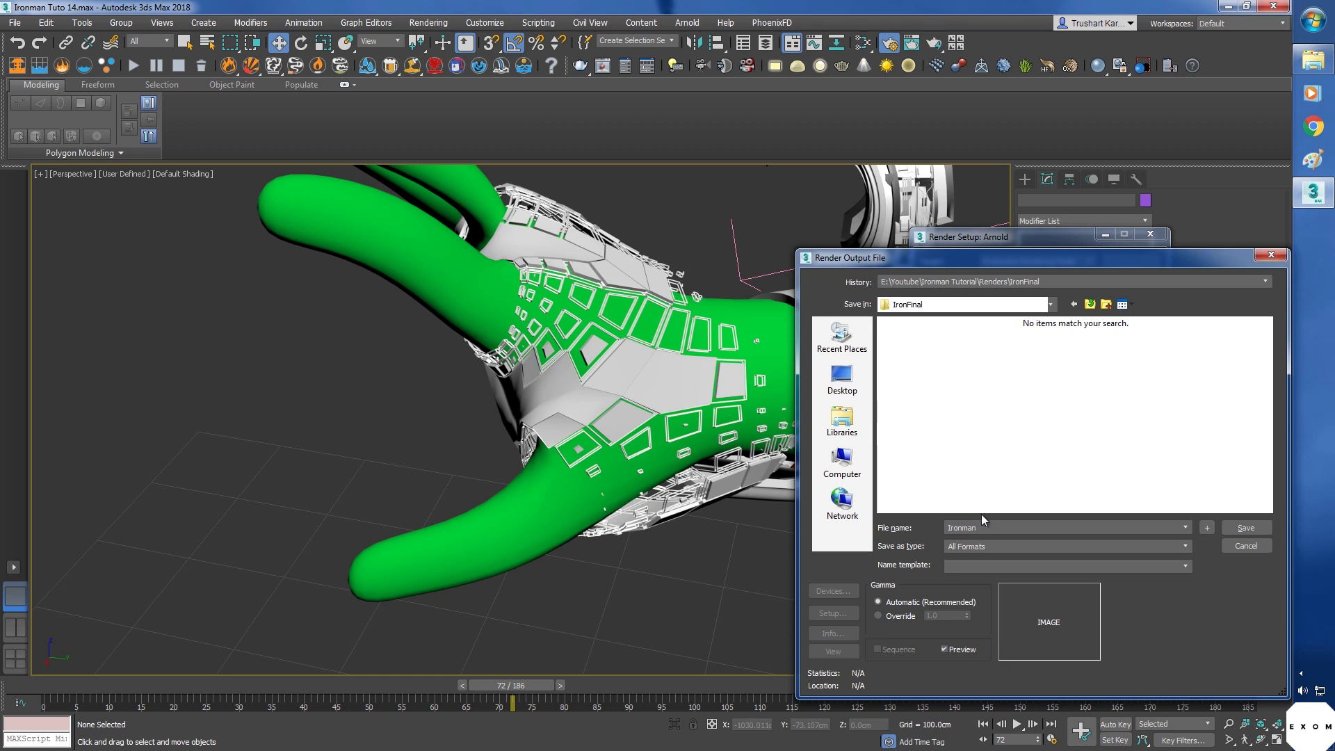
Save the render output as Ironman in OpenEXR format, accepting the OpenEXR configuration.
{"action": "left_click", "coordinate": [979, 544]}
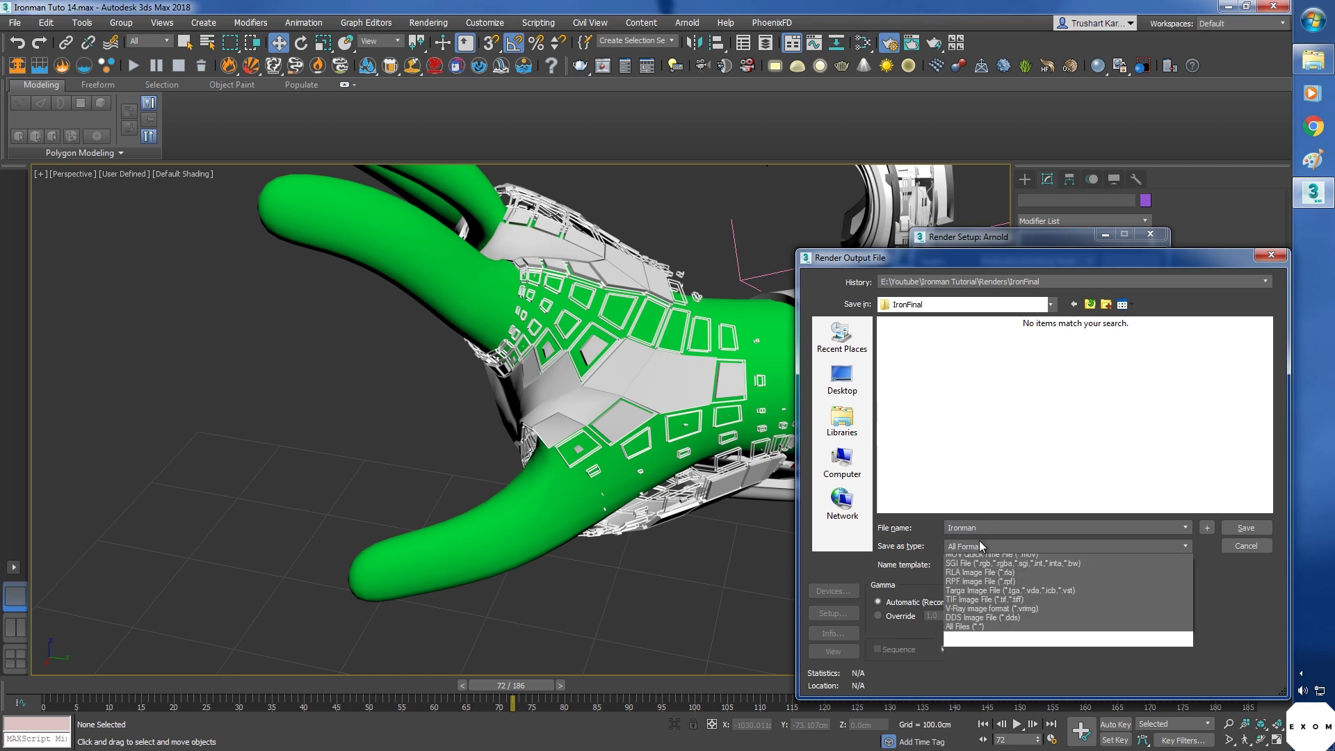
{"action": "left_click", "coordinate": [976, 604]}
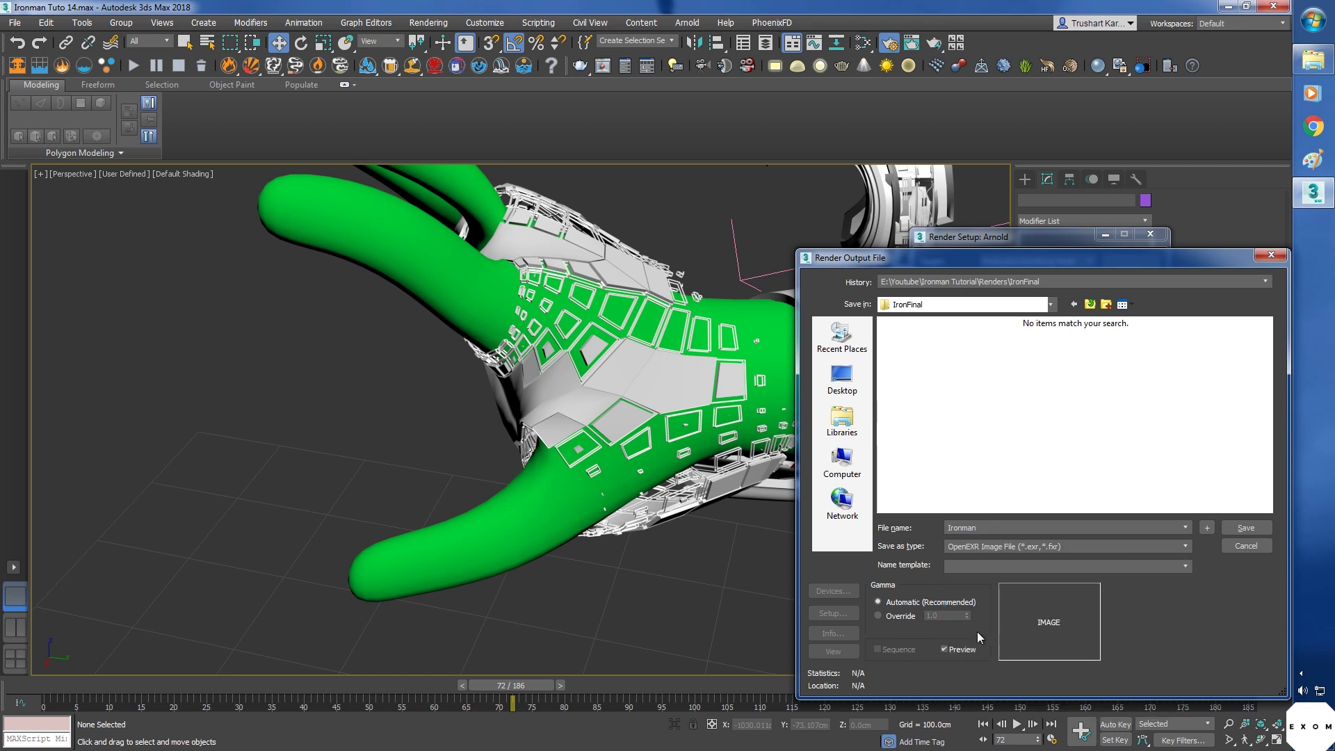
{"action": "left_click", "coordinate": [1243, 533]}
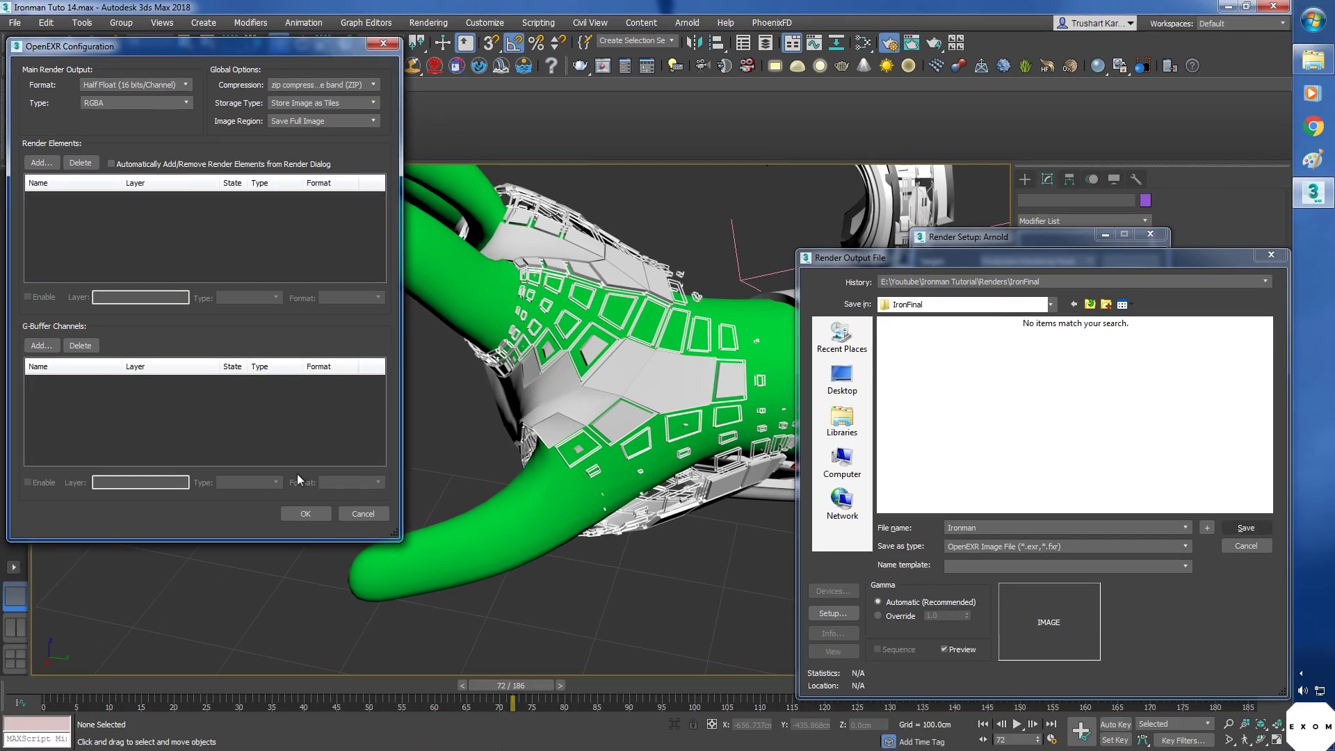
{"action": "left_click", "coordinate": [299, 514]}
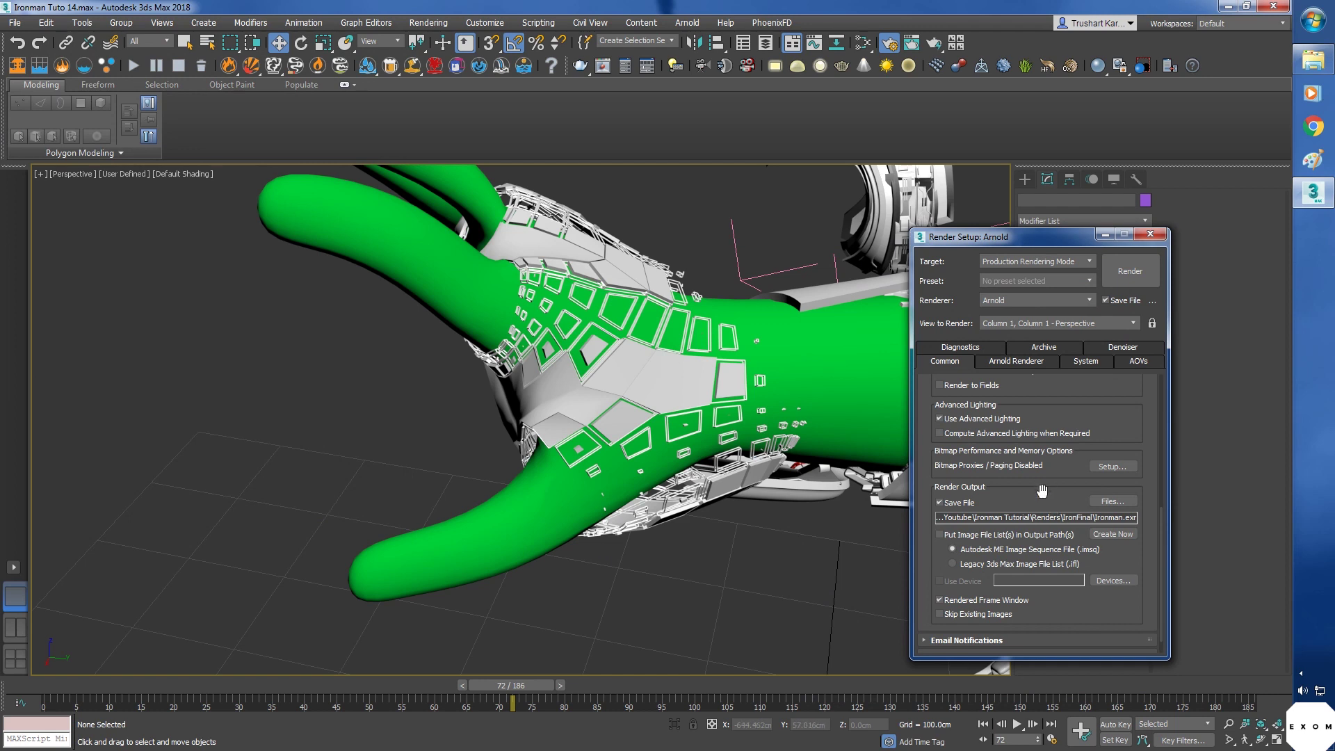
Show the Arnold Renderer sampling settings and step through the Diffuse to SSS sample fields.
{"action": "left_click", "coordinate": [1021, 362]}
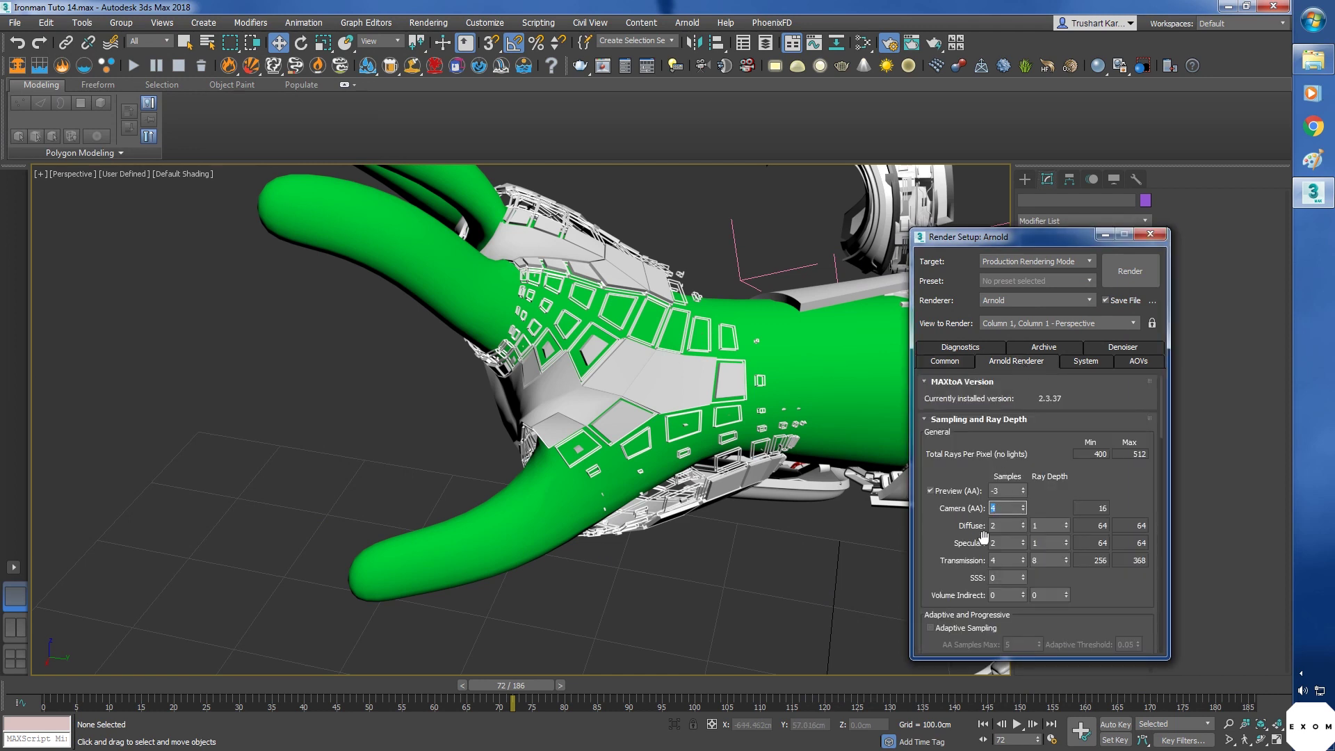
{"action": "key", "text": "Tab"}
{"action": "key", "text": "Tab"}
{"action": "key", "text": "Tab"}
{"action": "key", "text": "Tab"}
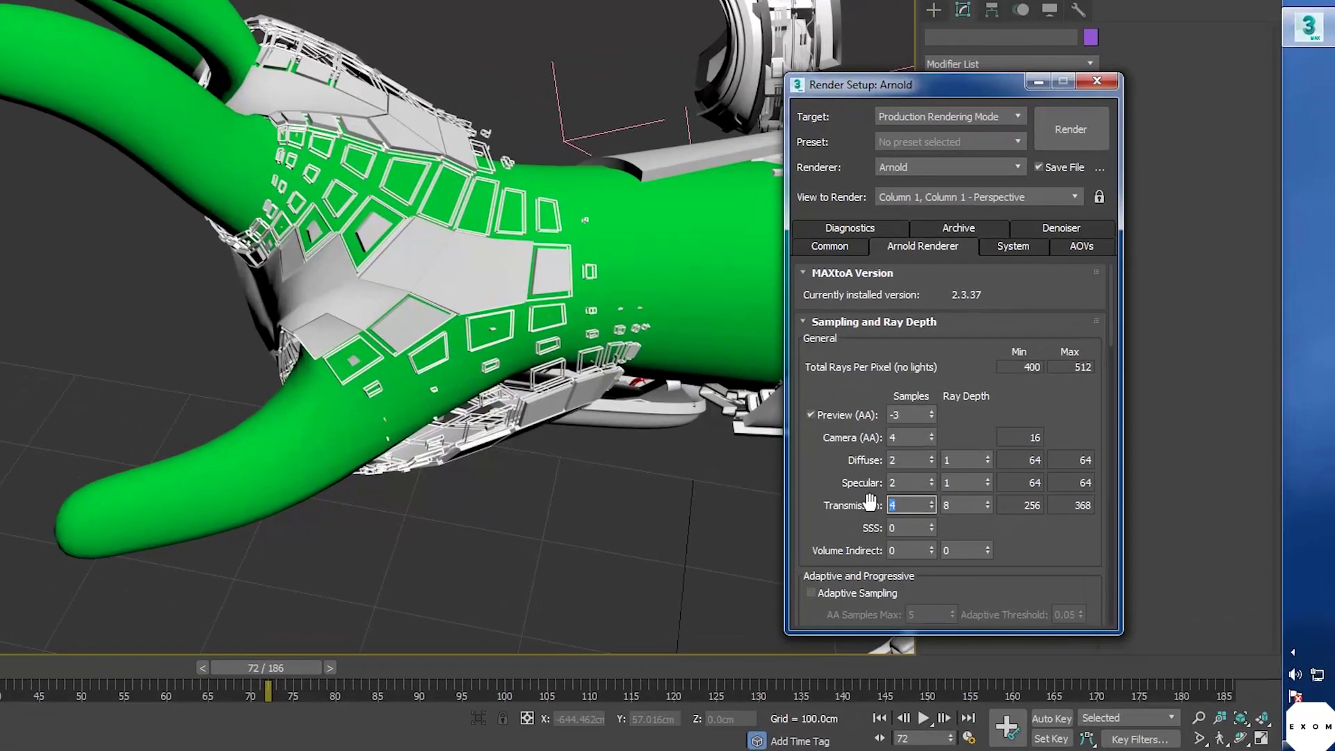
Try new Camera (AA) and Transmission sample counts, leaving both at 4.
{"action": "double_click", "coordinate": [1005, 559]}
{"action": "type", "text": "2"}
{"action": "double_click", "coordinate": [908, 438]}
{"action": "type", "text": "3"}
{"action": "key", "text": "Return"}
{"action": "double_click", "coordinate": [910, 438]}
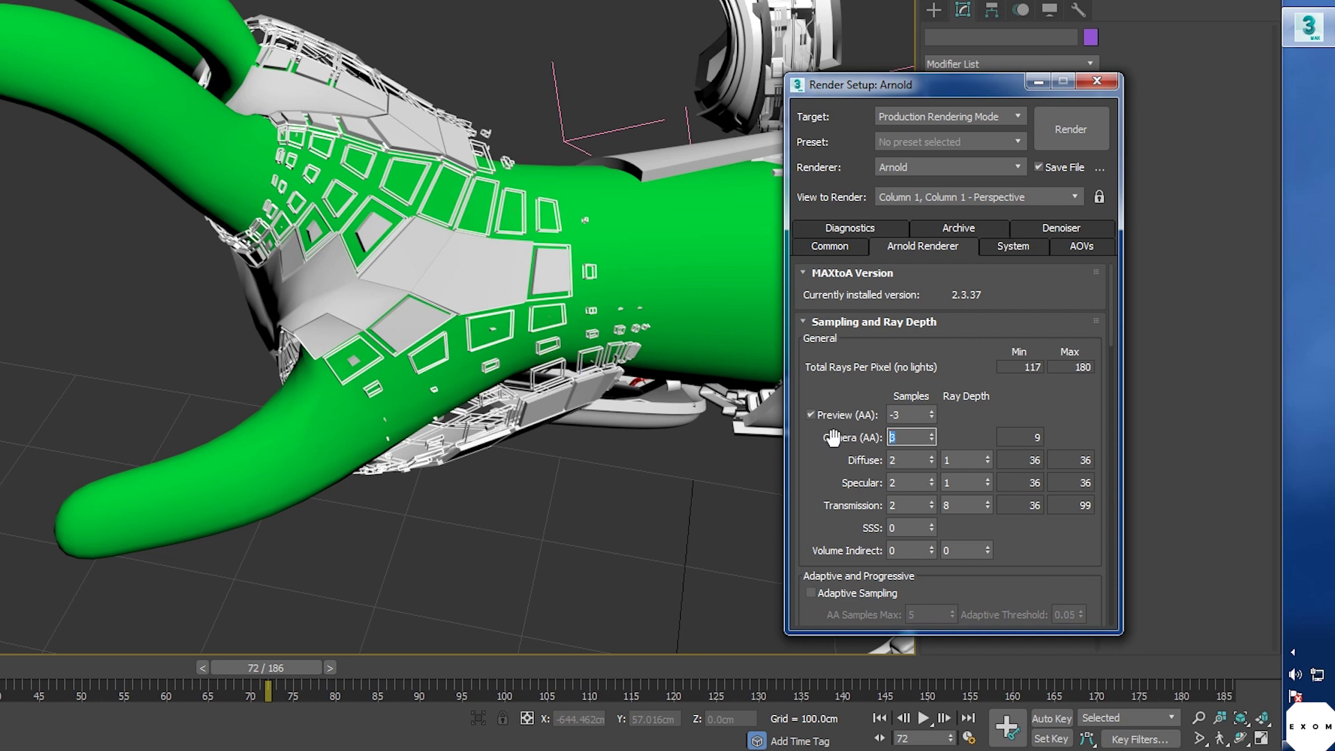
{"action": "key", "text": "Return"}
{"action": "double_click", "coordinate": [909, 505]}
{"action": "type", "text": "4"}
{"action": "key", "text": "Return"}
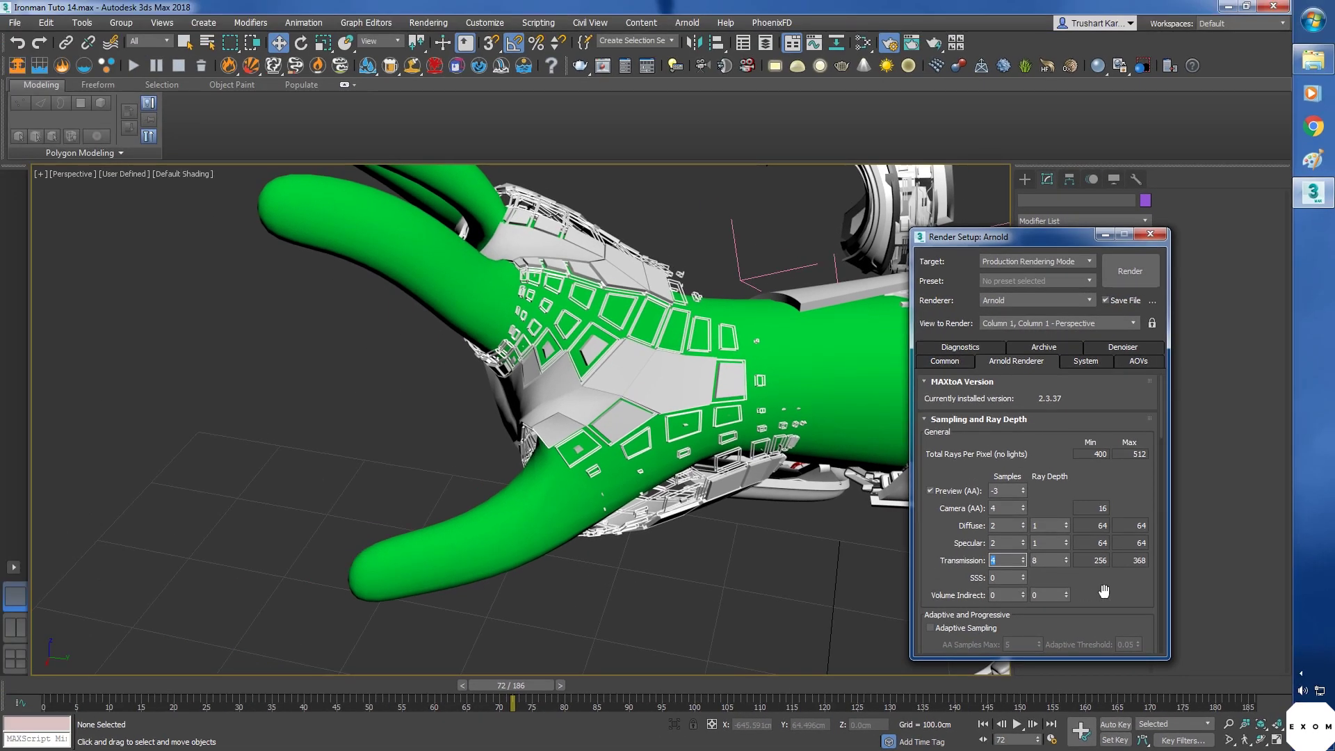
{"action": "scroll", "coordinate": [1103, 590], "scroll_direction": "down", "scroll_amount": 3}
{"action": "scroll", "coordinate": [1103, 456], "scroll_direction": "down", "scroll_amount": 3}
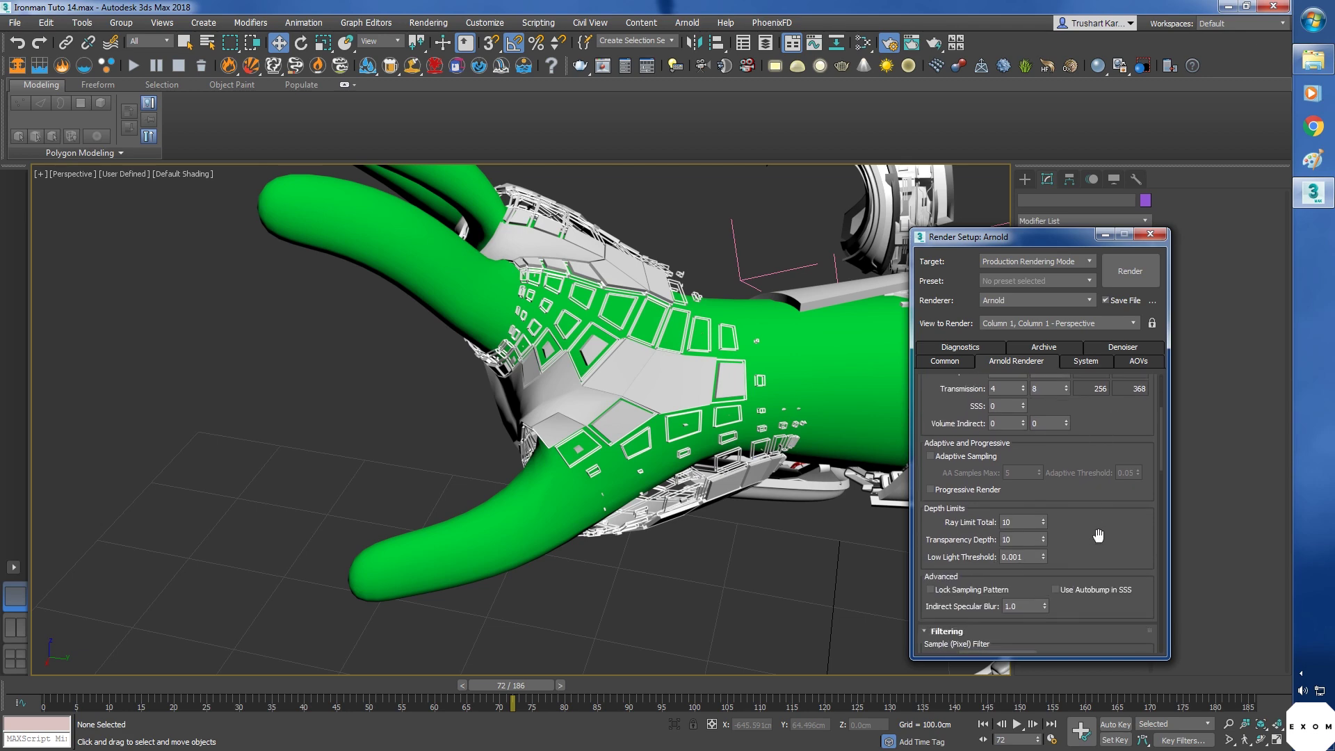
{"action": "scroll", "coordinate": [1096, 536], "scroll_direction": "down", "scroll_amount": 3}
{"action": "scroll", "coordinate": [1117, 432], "scroll_direction": "down", "scroll_amount": 3}
{"action": "scroll", "coordinate": [1106, 389], "scroll_direction": "down", "scroll_amount": 2}
{"action": "scroll", "coordinate": [1106, 448], "scroll_direction": "down", "scroll_amount": 2}
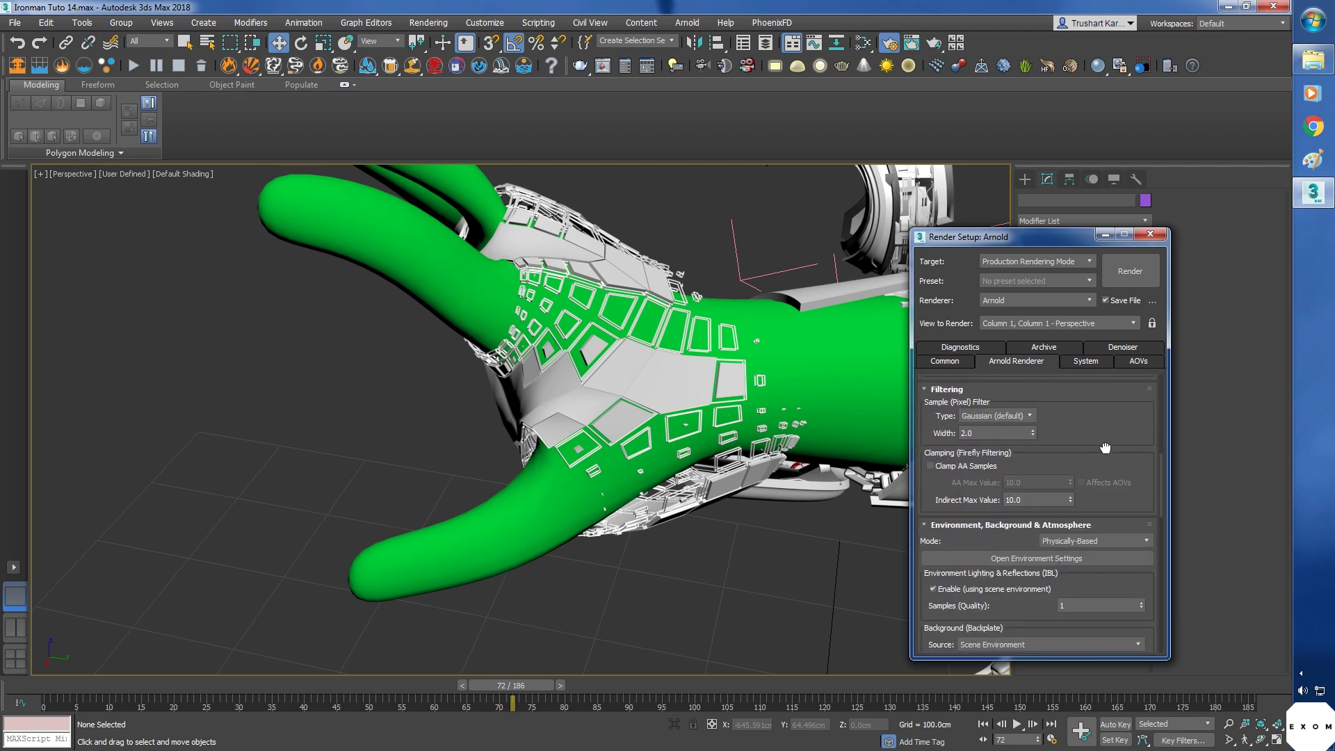
{"action": "scroll", "coordinate": [1104, 447], "scroll_direction": "down", "scroll_amount": 2}
{"action": "scroll", "coordinate": [1104, 447], "scroll_direction": "down", "scroll_amount": 2}
{"action": "scroll", "coordinate": [1095, 438], "scroll_direction": "up", "scroll_amount": 5}
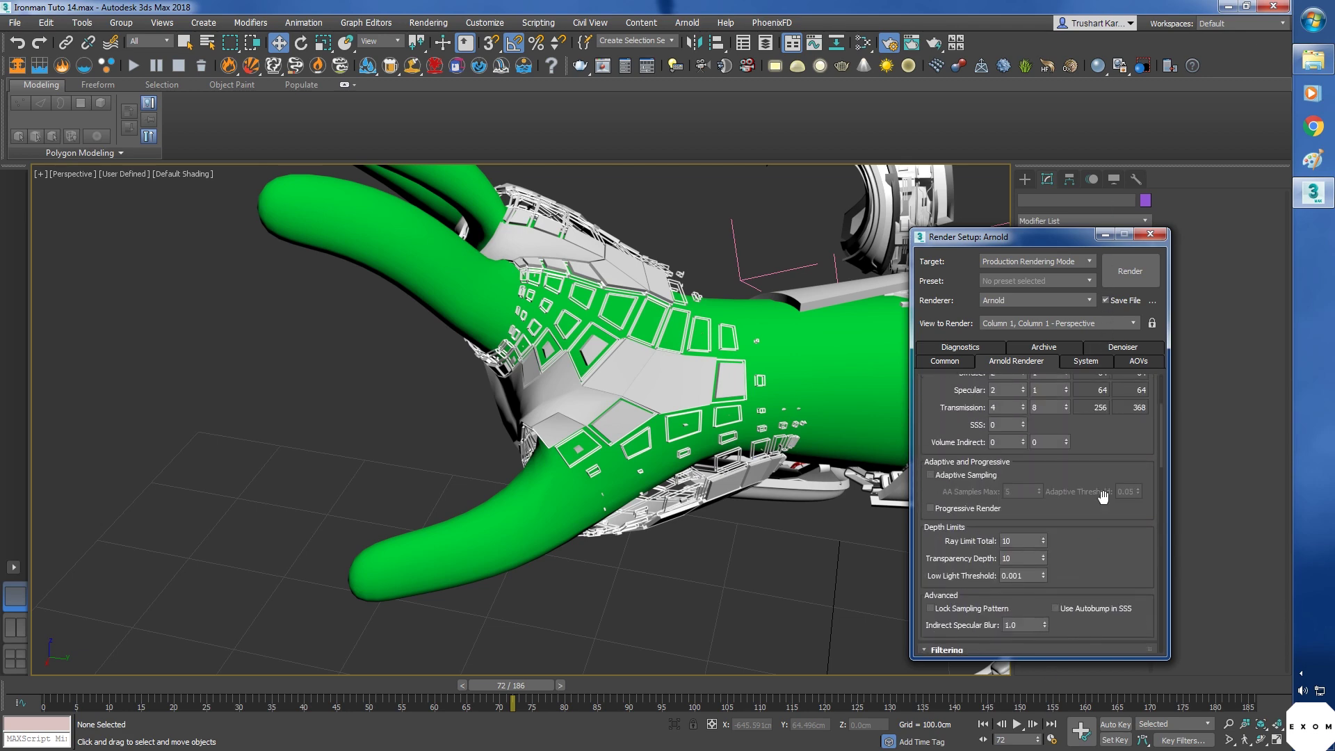
Show Arnold's System tab with its bucket, thread and device settings.
{"action": "left_click", "coordinate": [1085, 365]}
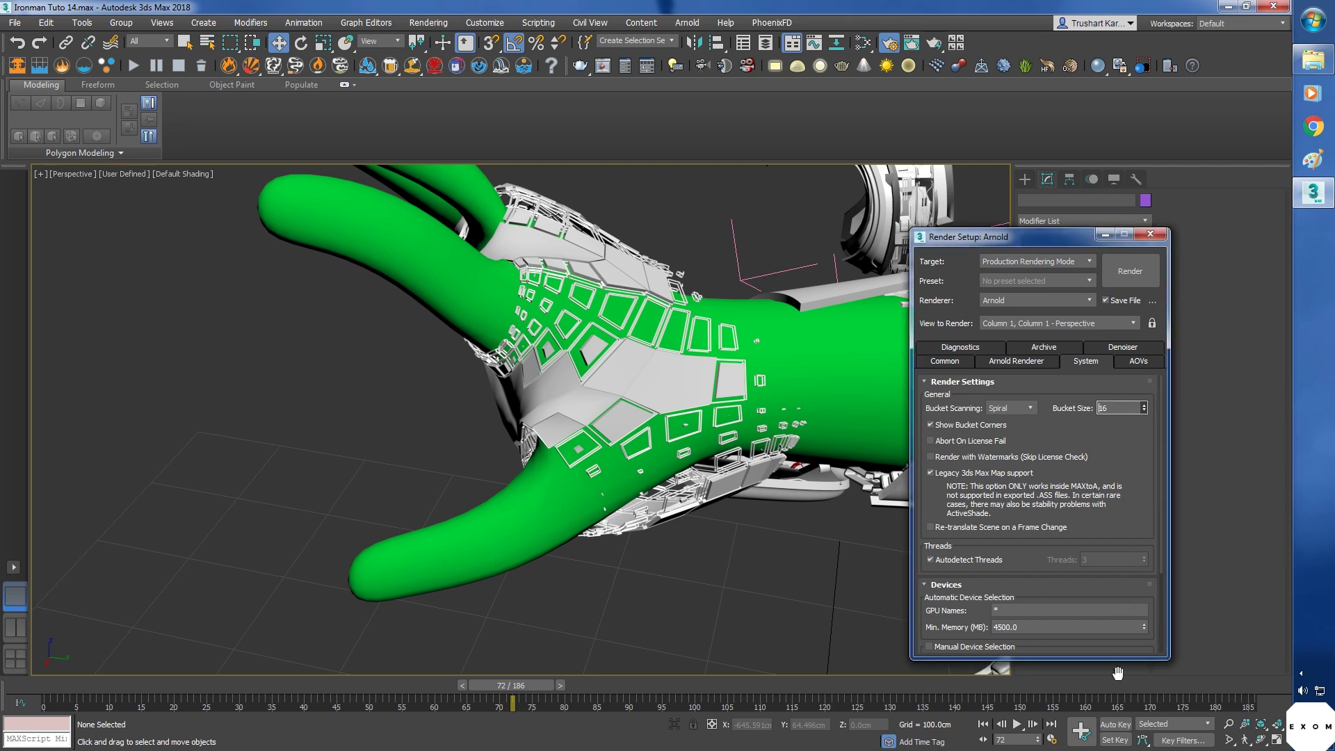
Keep bucket size 16 and turn off Autodetect Threads so Arnold uses 3 threads.
{"action": "left_click_drag", "start_coordinate": [1151, 372], "coordinate": [1109, 442]}
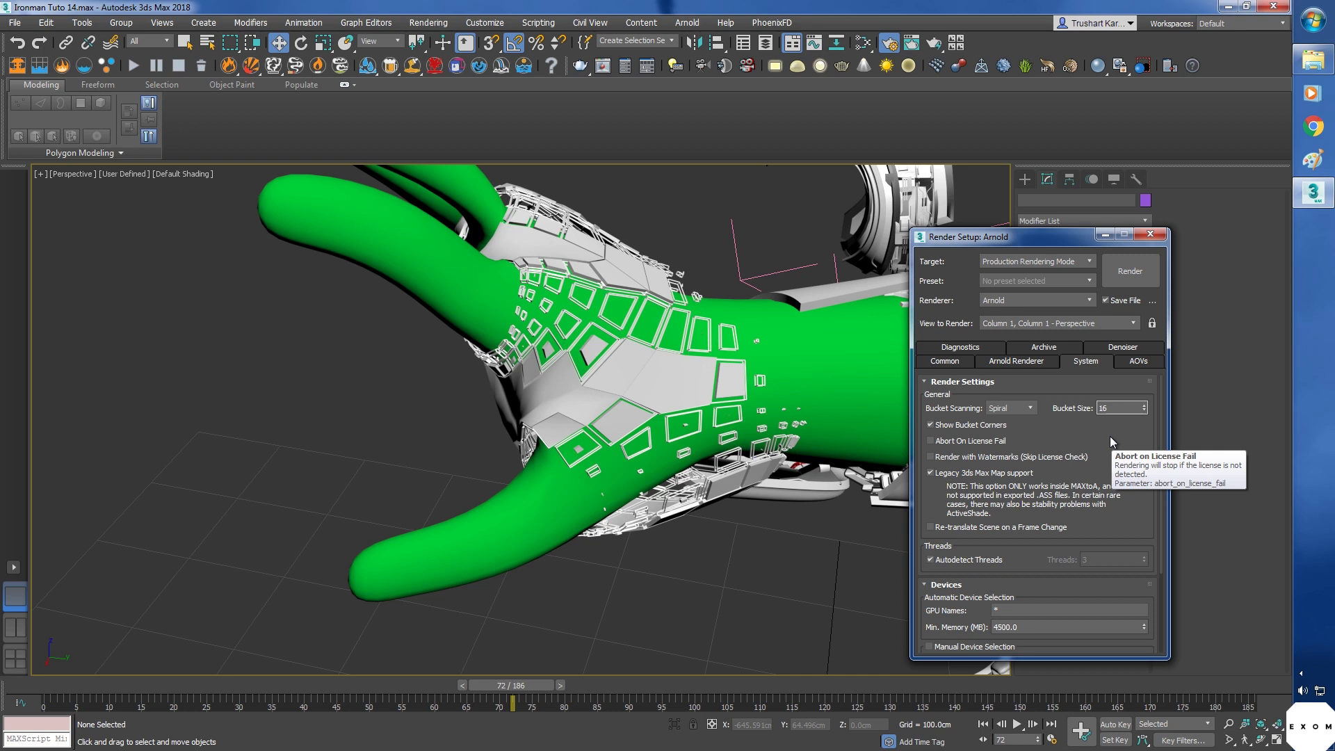
{"action": "left_click", "coordinate": [942, 561]}
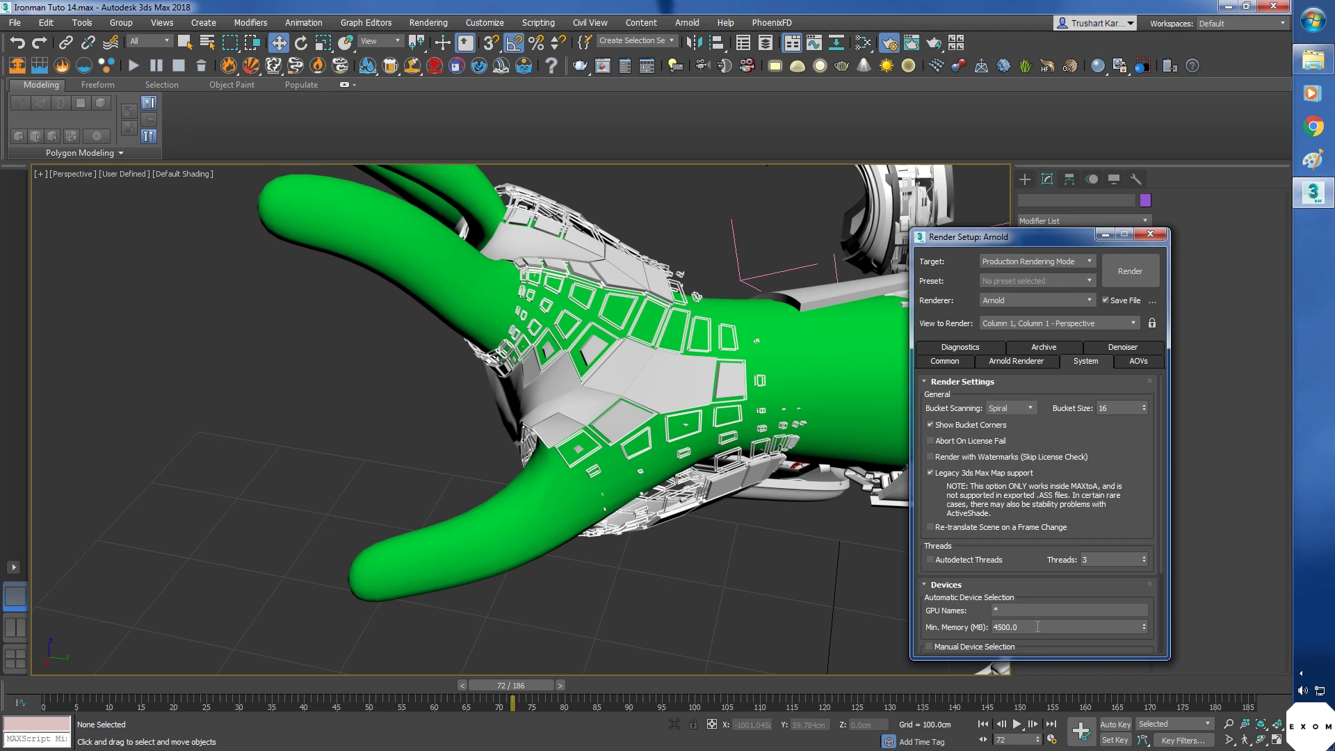
{"action": "left_click", "coordinate": [943, 361]}
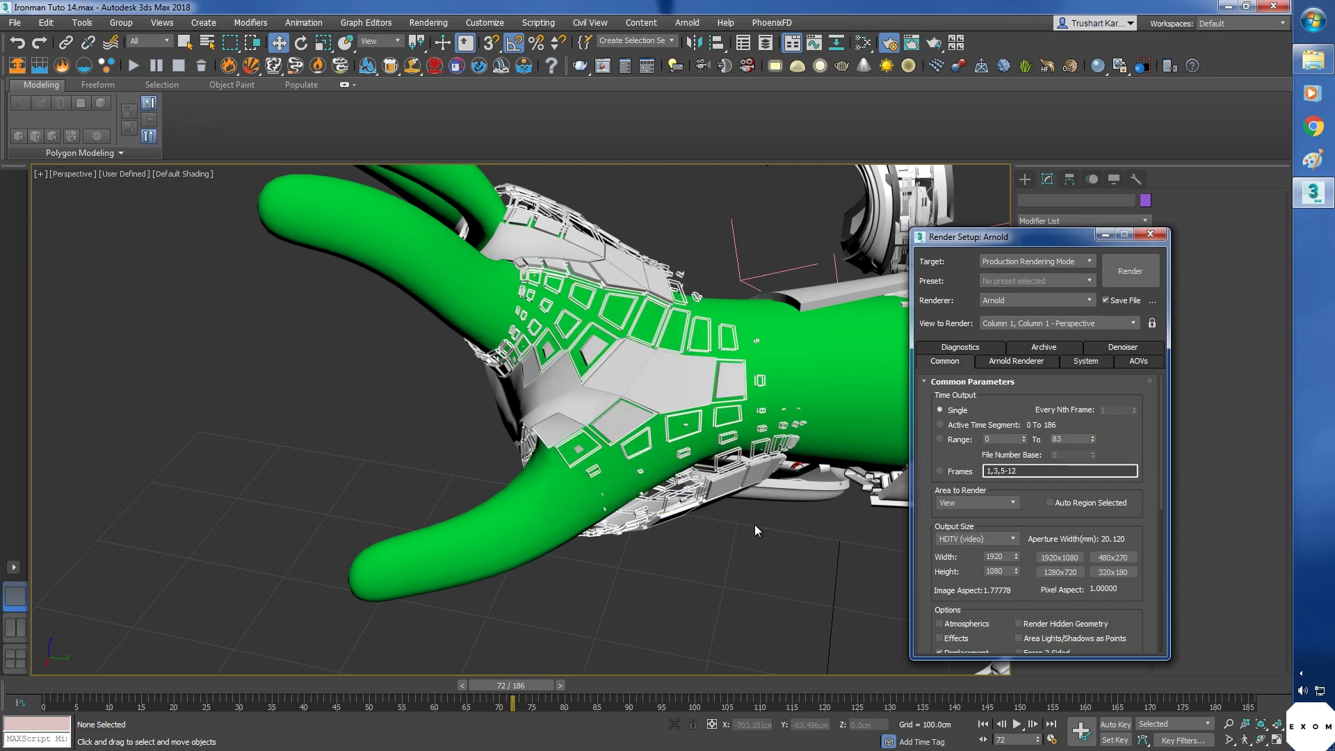
Render from the maximized camera viewport at 1280×720.
{"action": "key", "text": "alt+w"}
{"action": "left_click", "coordinate": [686, 512]}
{"action": "key", "text": "alt+w"}
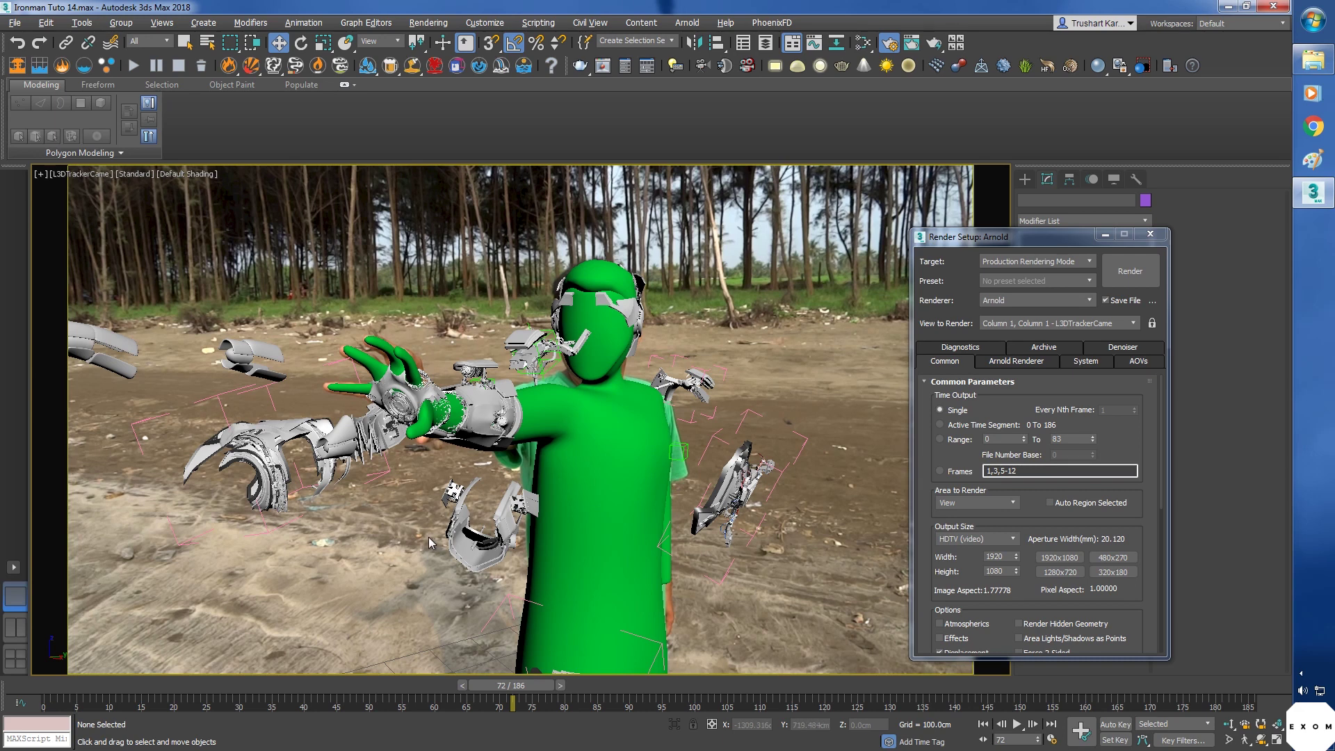
{"action": "left_click", "coordinate": [1060, 572]}
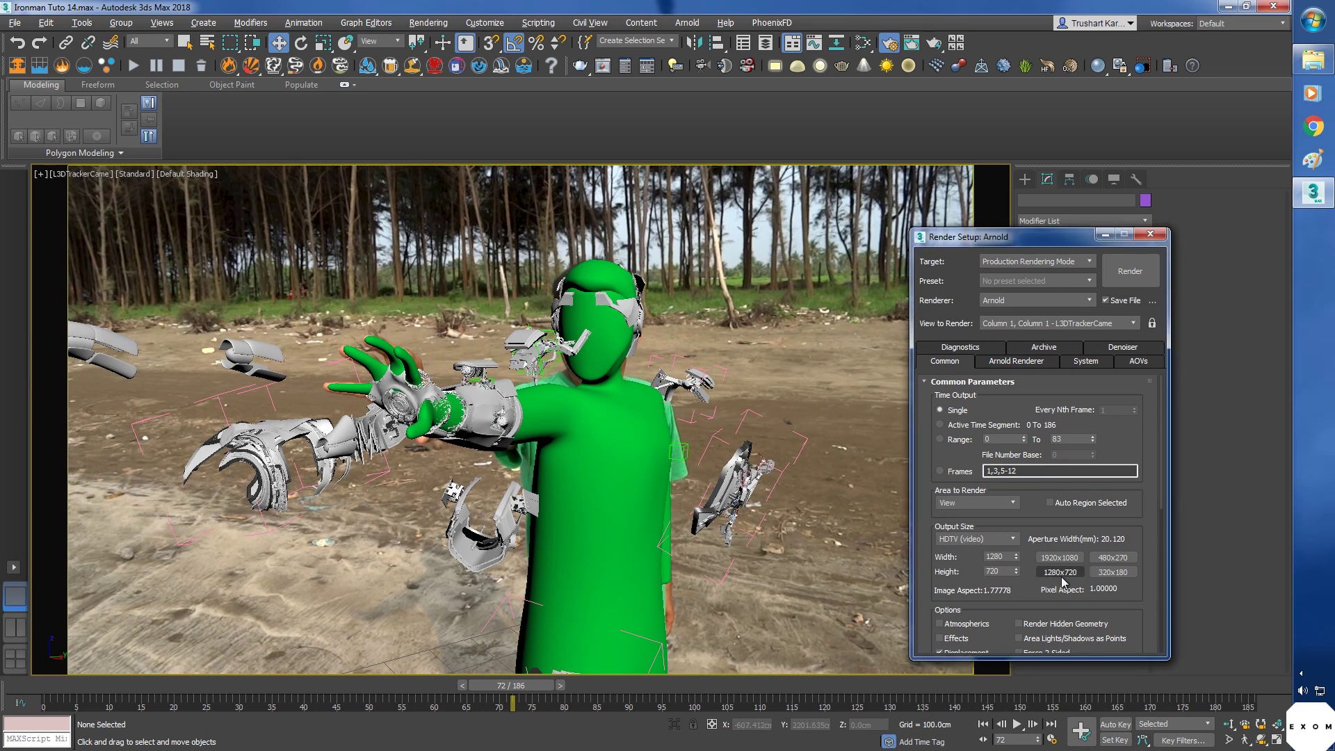
Rename the AOVs (EXR) output file to Materials.
{"action": "left_click", "coordinate": [1135, 365]}
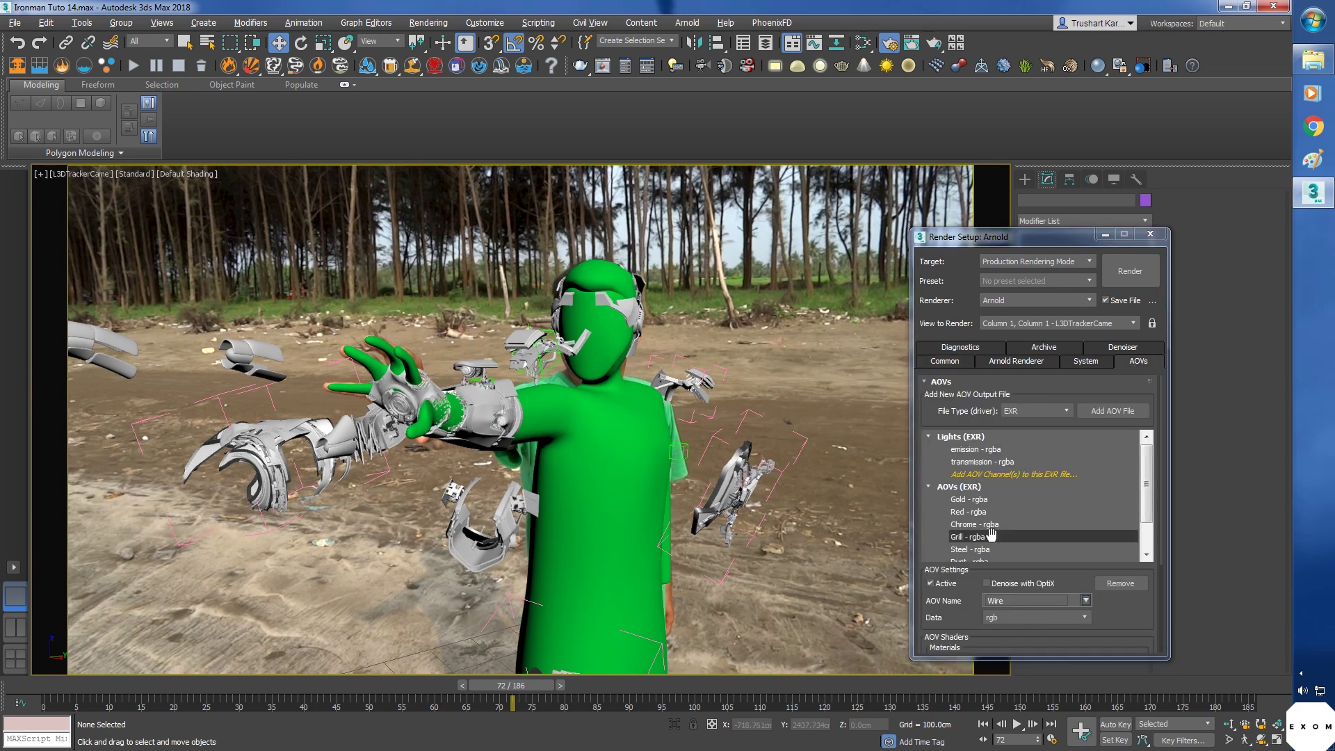
{"action": "left_click", "coordinate": [958, 487]}
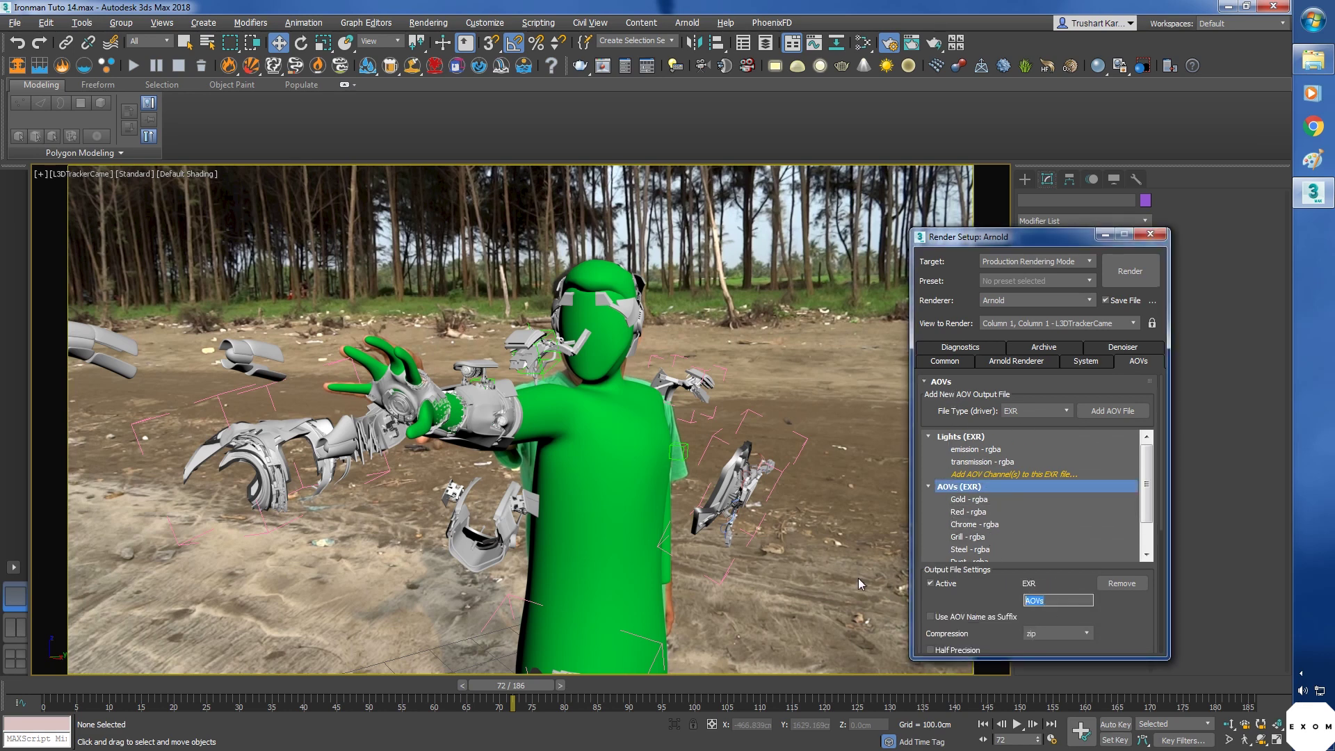
{"action": "type", "text": "Materials"}
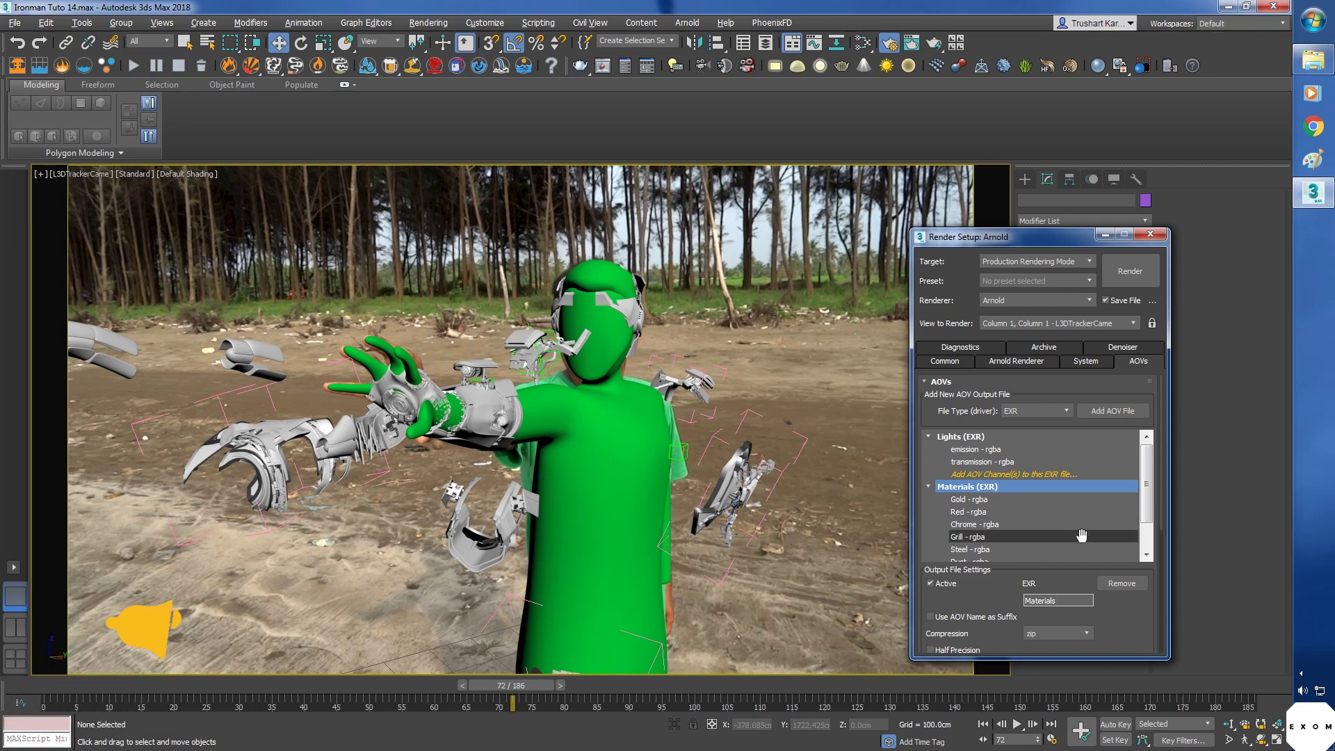
{"action": "left_click", "coordinate": [959, 358]}
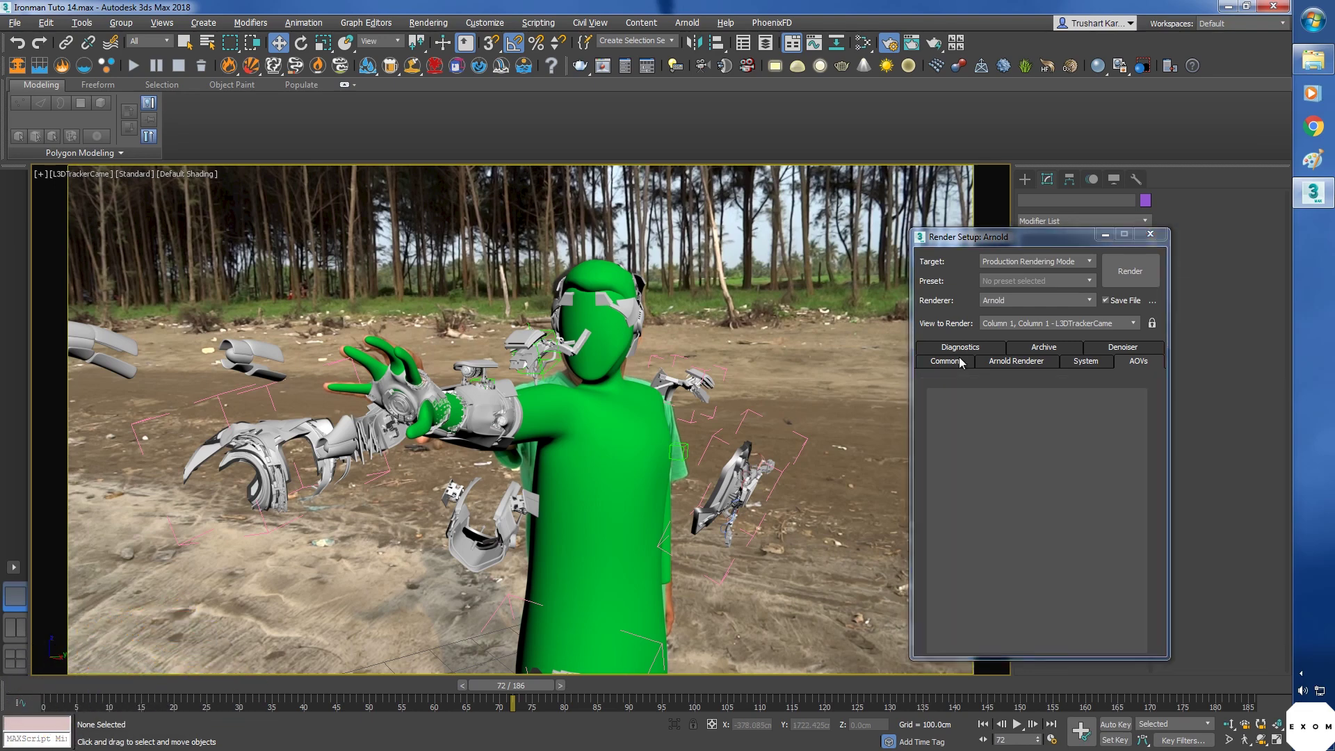
Render the test frame, restarting the render once after cancelling it.
{"action": "left_click", "coordinate": [1129, 271]}
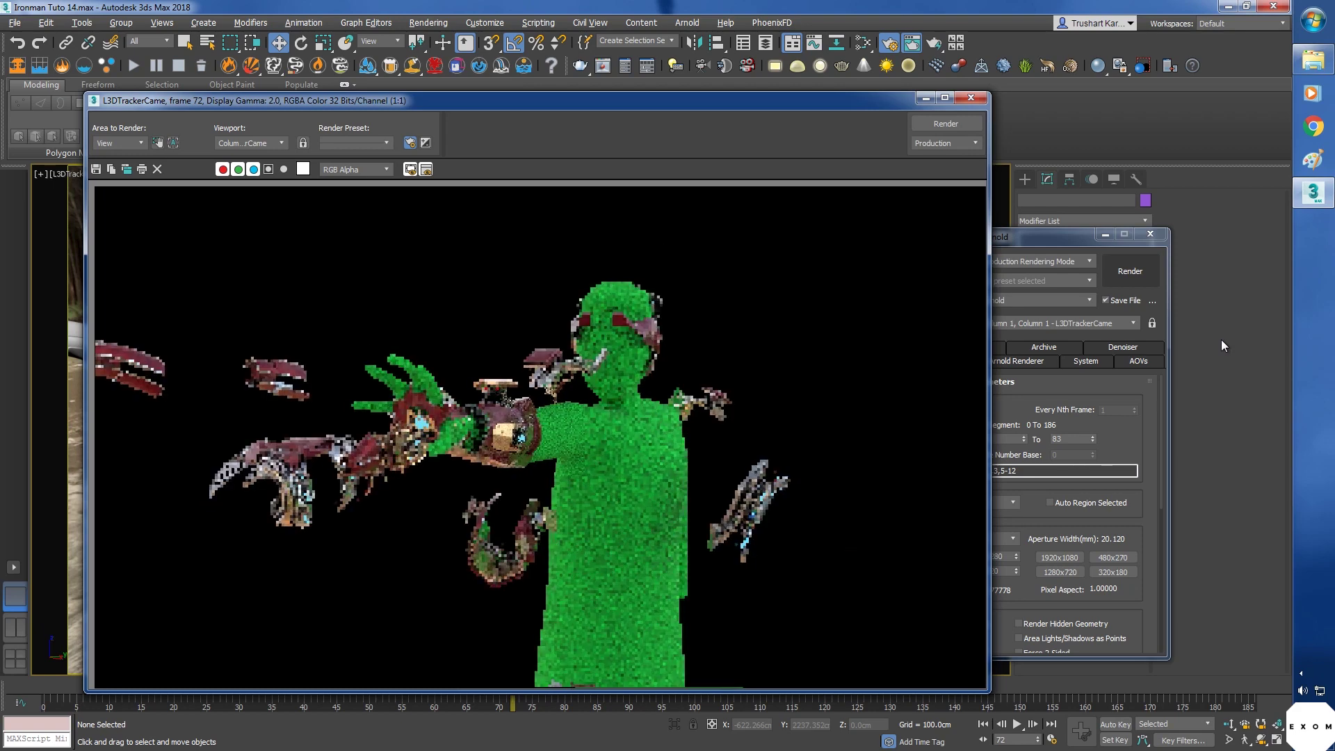
{"action": "left_click", "coordinate": [923, 99]}
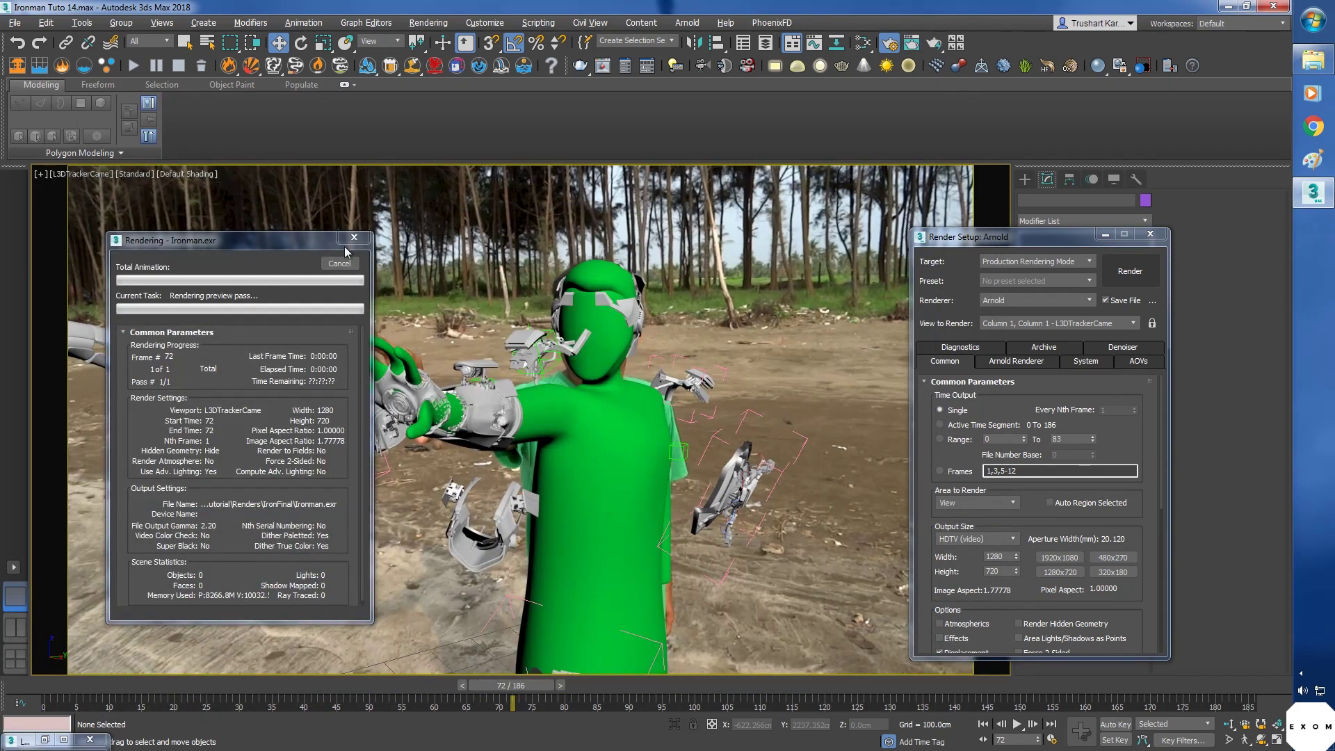
{"action": "left_click", "coordinate": [339, 266]}
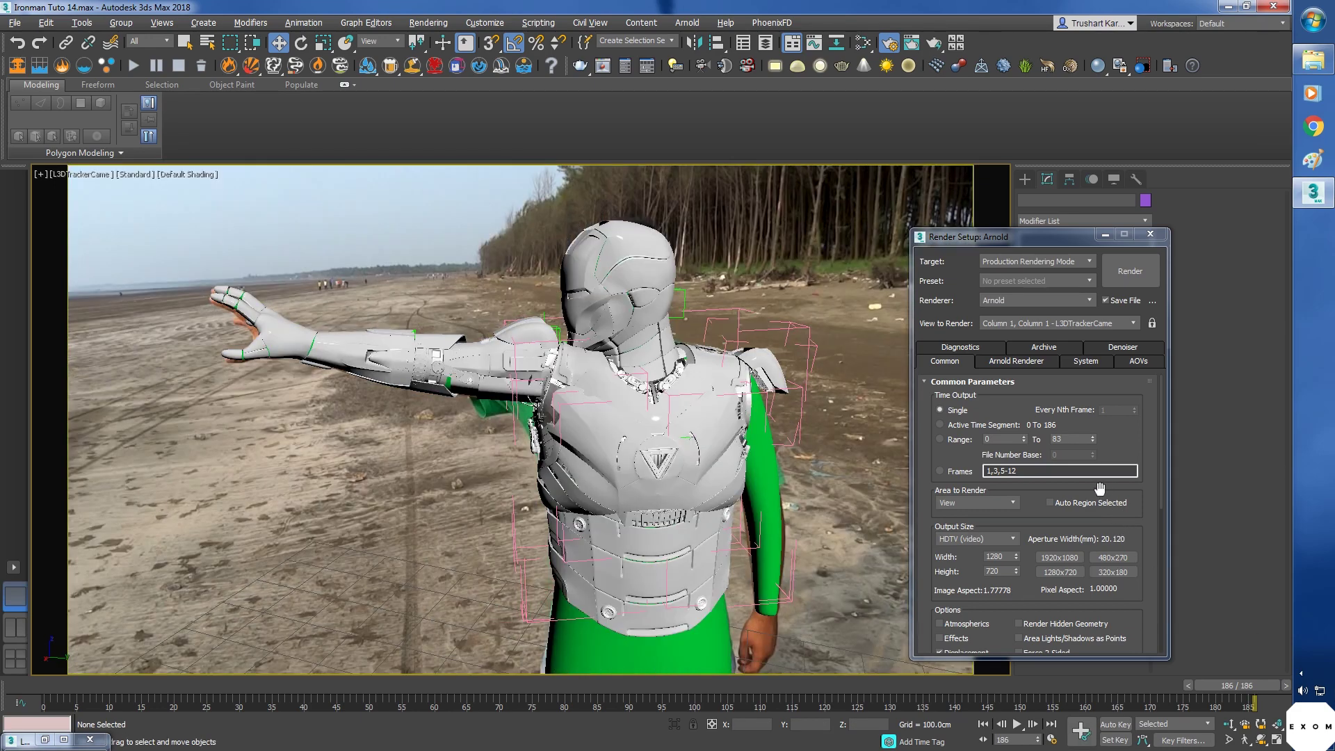
{"action": "left_click", "coordinate": [1132, 272]}
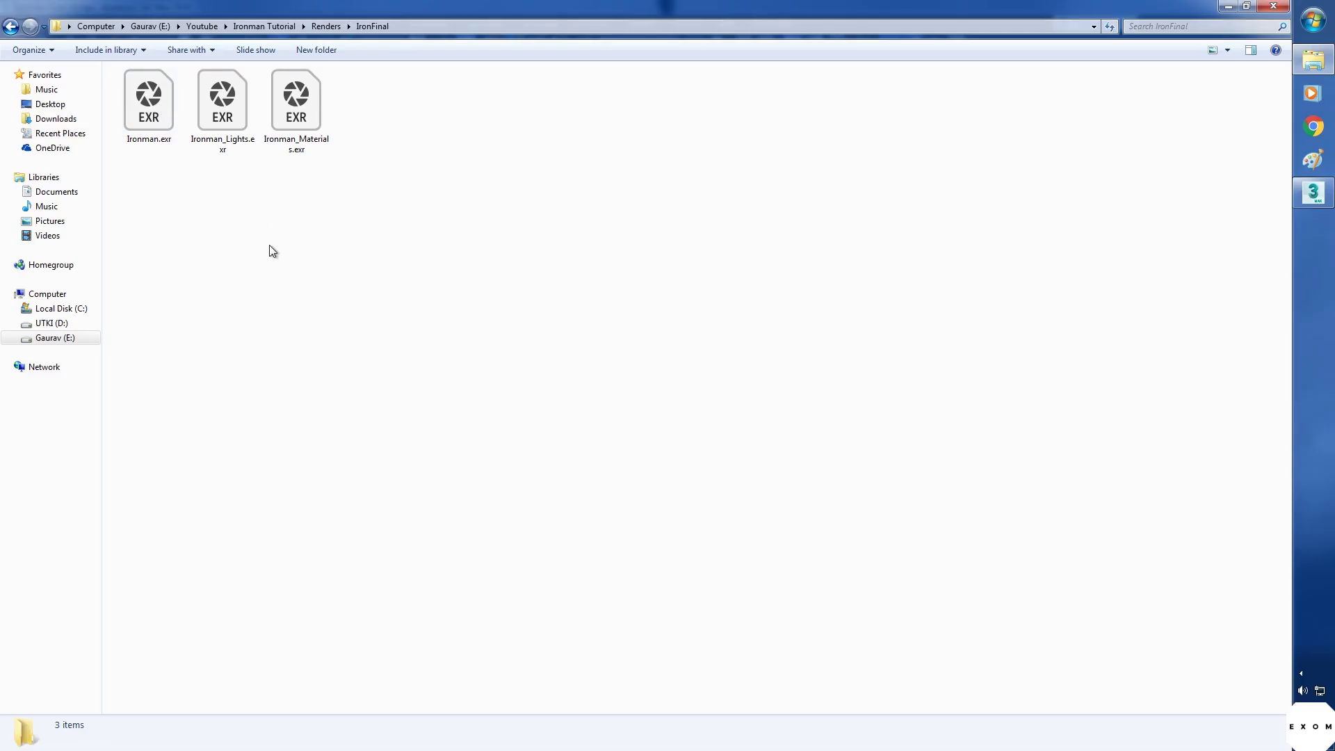
Drag Ironman, Ironman_Lights and Ironman_Materials EXR files into After Effects.
{"action": "left_click", "coordinate": [147, 126]}
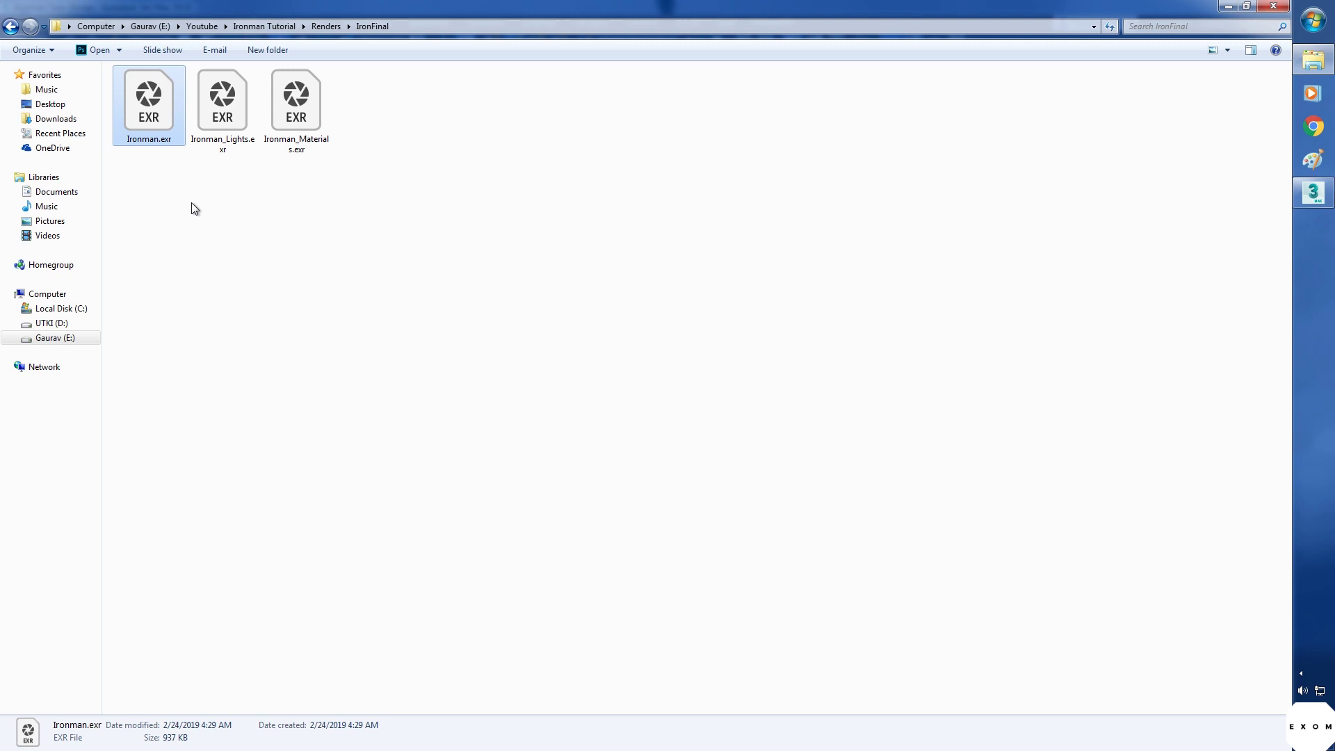
{"action": "left_click", "coordinate": [219, 144]}
{"action": "left_click", "coordinate": [284, 135]}
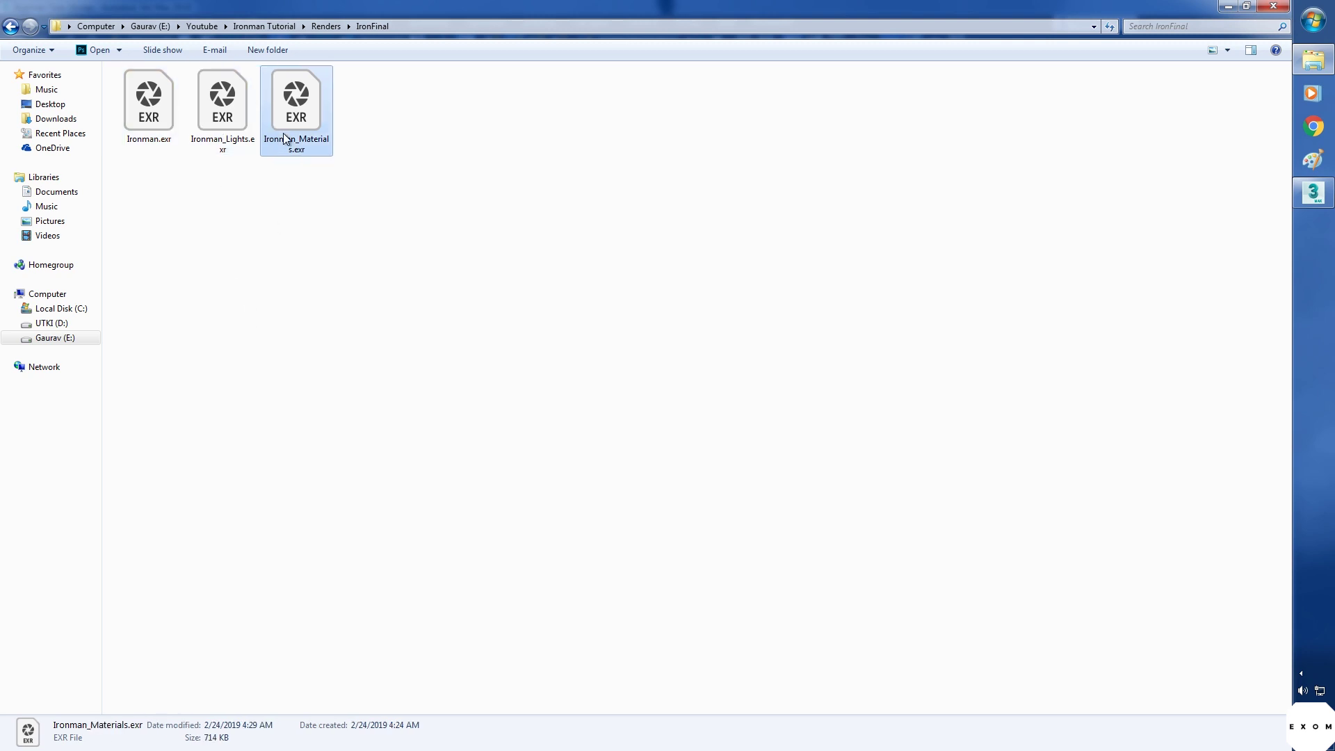
{"action": "left_click", "coordinate": [368, 316]}
{"action": "left_click_drag", "start_coordinate": [359, 198], "coordinate": [115, 67]}
{"action": "left_click_drag", "start_coordinate": [263, 109], "coordinate": [181, 334]}
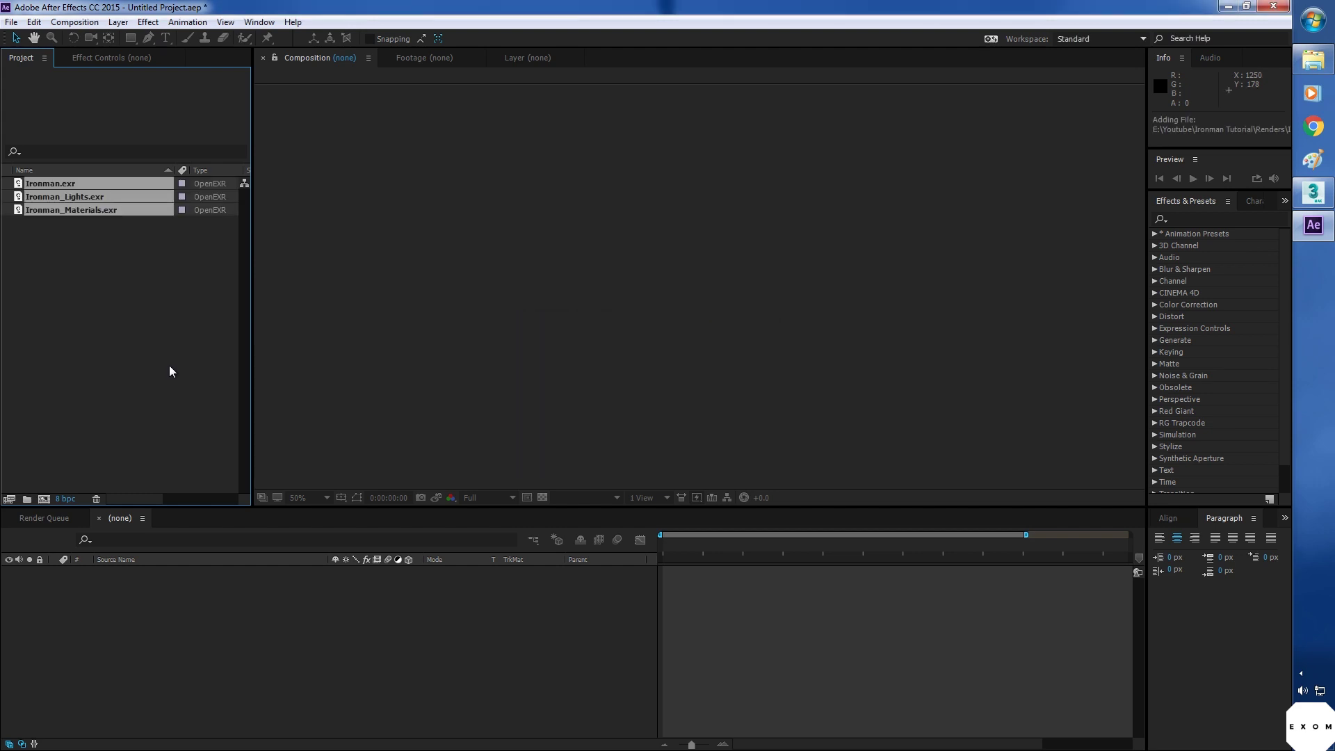
Create an Ironman comp from Ironman.exr, fit the view, and layer Ironman_Lights.exr on top.
{"action": "left_click_drag", "start_coordinate": [63, 185], "coordinate": [44, 499]}
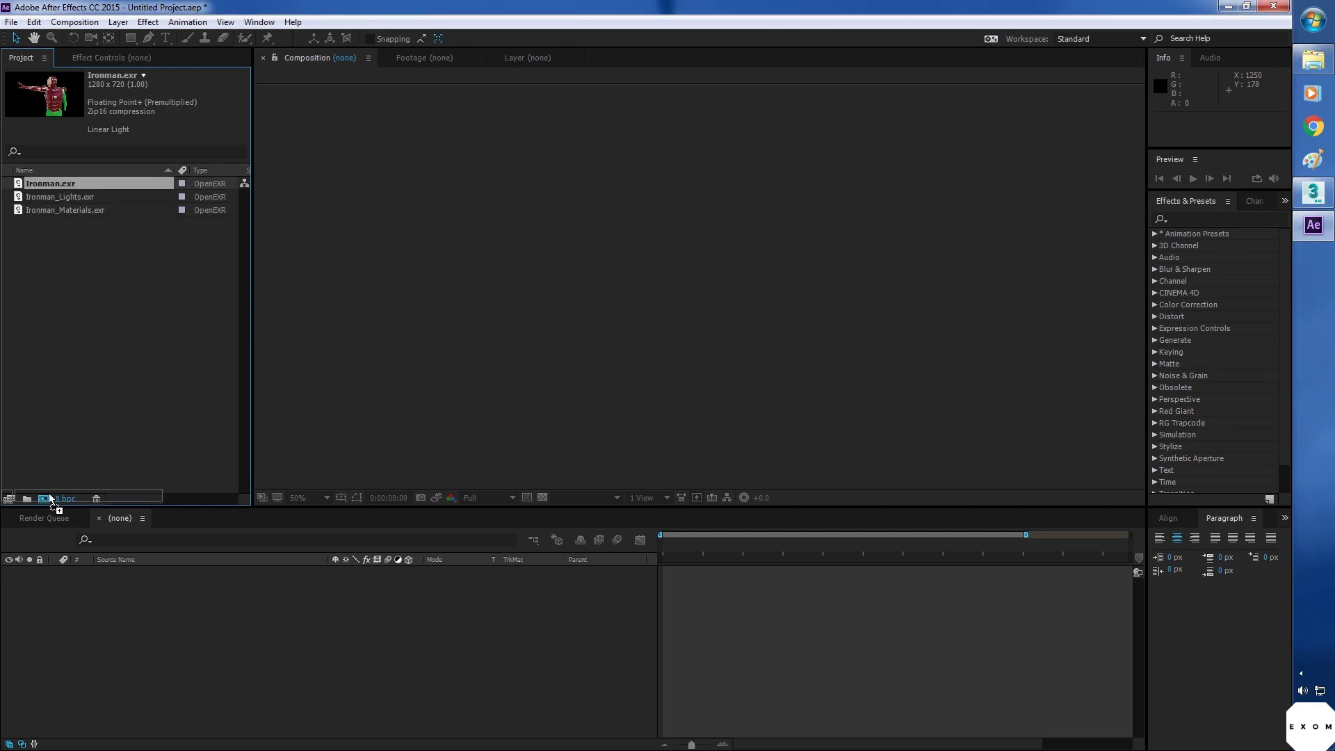
{"action": "left_click", "coordinate": [302, 497]}
{"action": "left_click", "coordinate": [323, 252]}
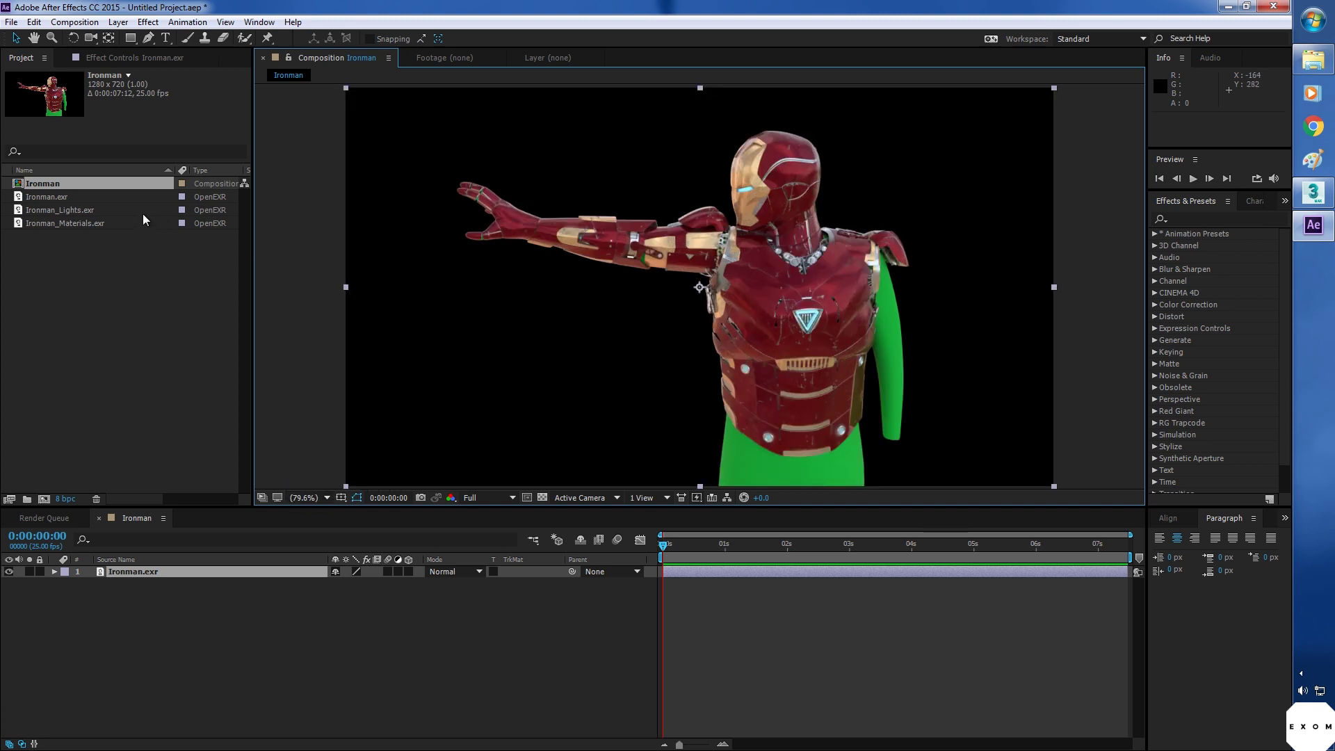
{"action": "mouse_move", "coordinate": [81, 210]}
{"action": "left_mouse_down"}
{"action": "mouse_move", "coordinate": [149, 403]}
{"action": "mouse_move", "coordinate": [160, 575]}
{"action": "left_mouse_up"}
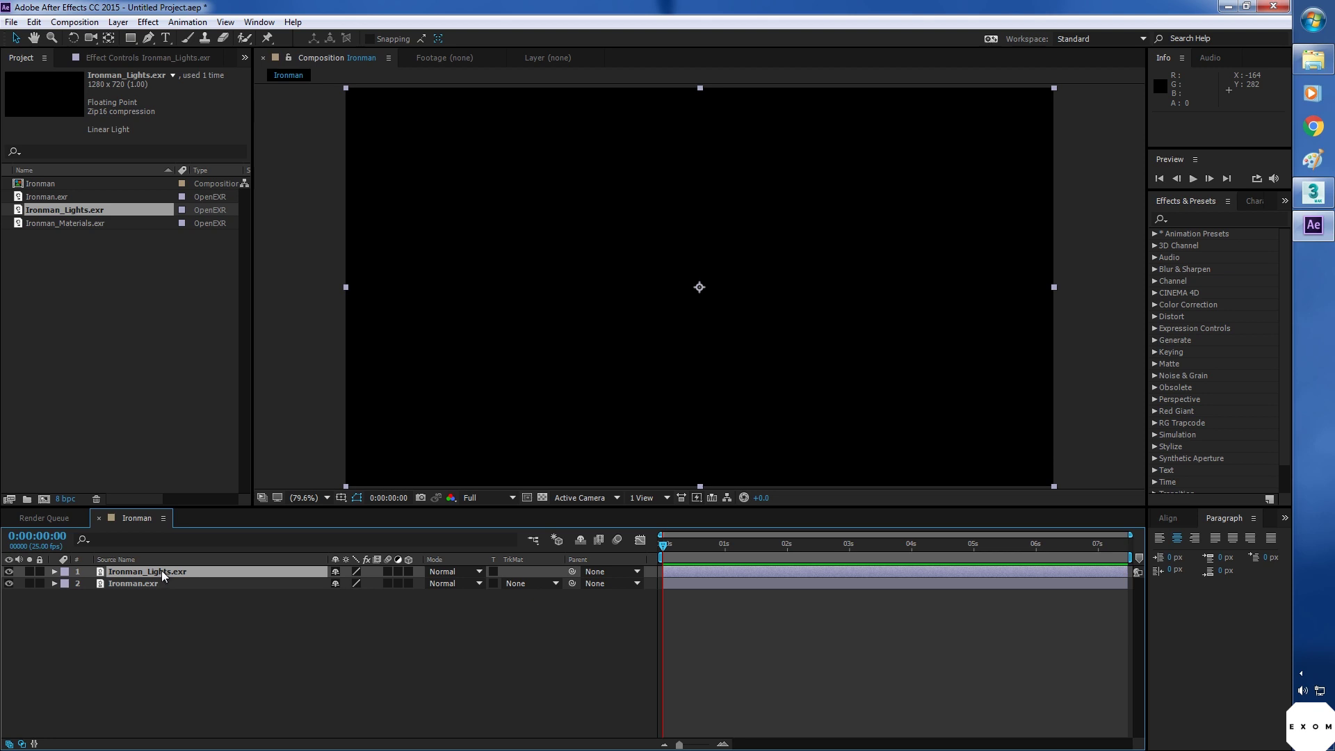
{"action": "left_click", "coordinate": [147, 22]}
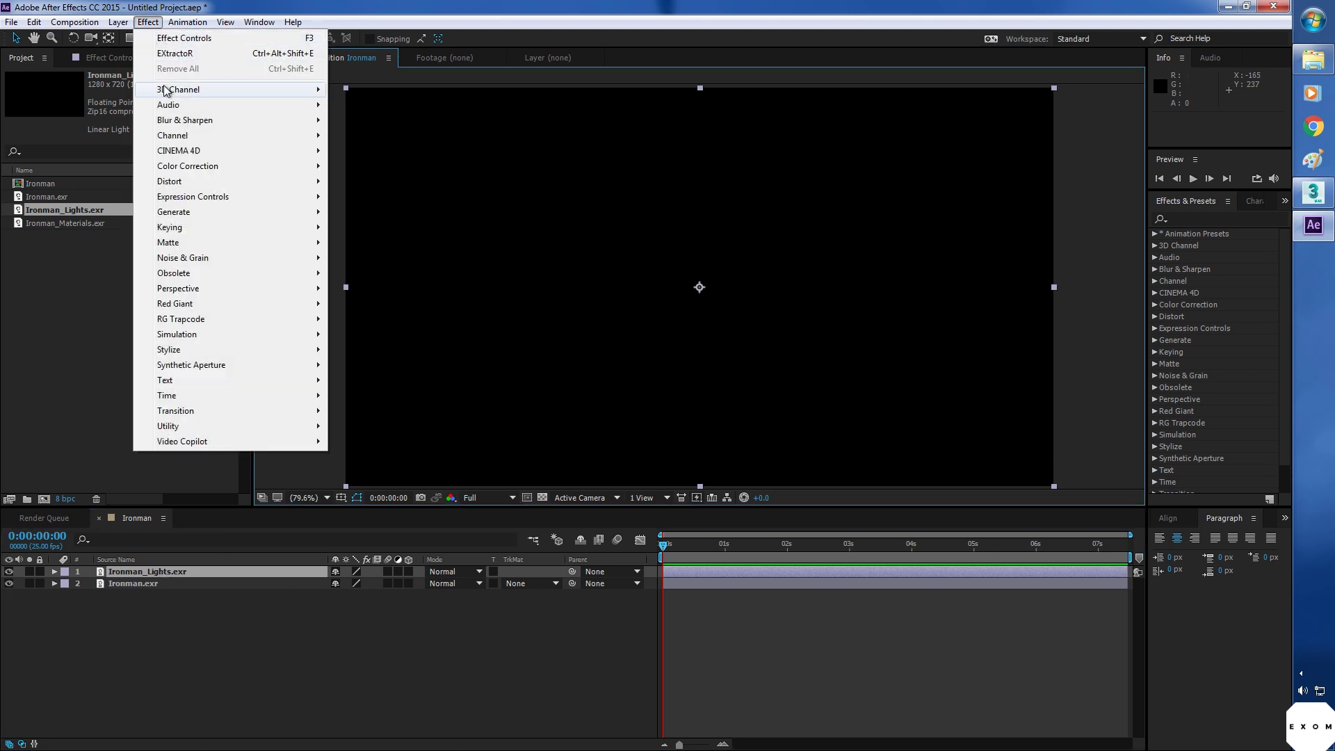
{"action": "mouse_move", "coordinate": [179, 90]}
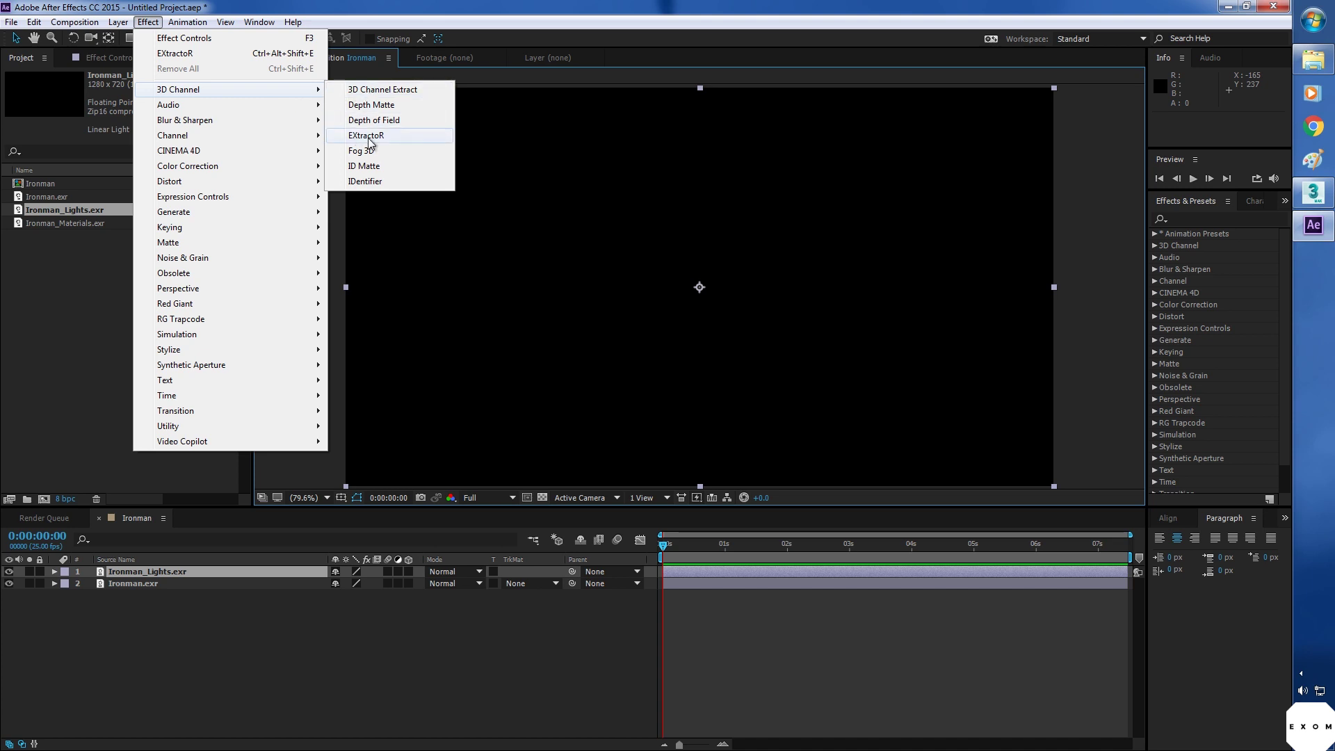
Apply EXtractoR to Ironman_Lights and extract its transmission channel.
{"action": "left_click", "coordinate": [393, 147]}
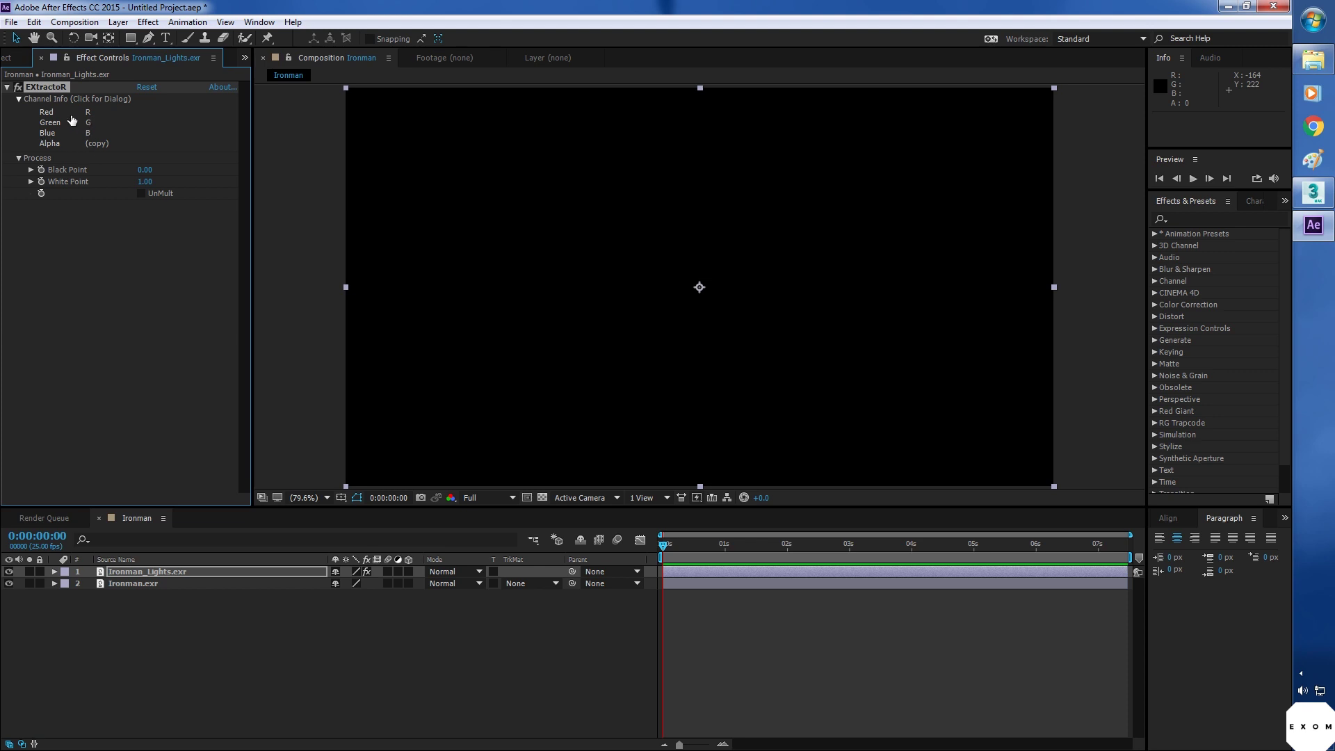
{"action": "left_click", "coordinate": [90, 130]}
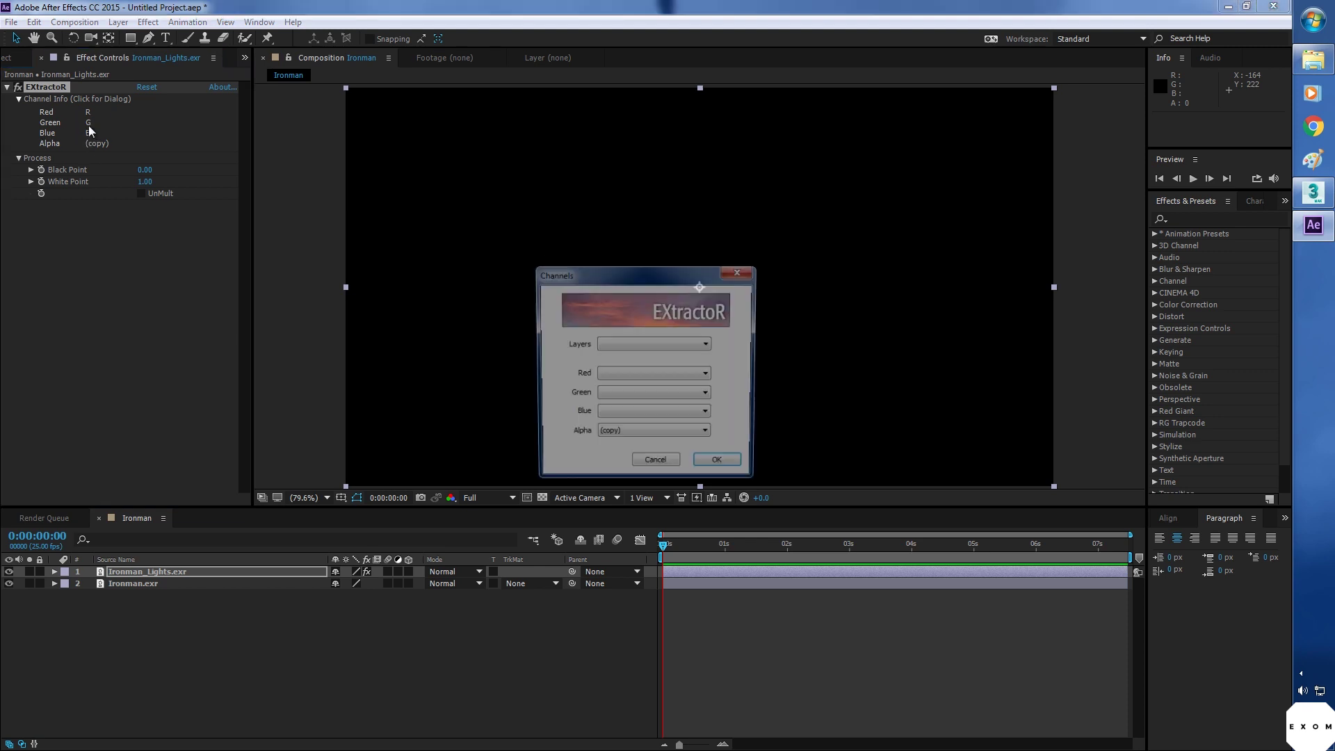
{"action": "left_click", "coordinate": [621, 348]}
{"action": "left_click", "coordinate": [618, 366]}
{"action": "left_click", "coordinate": [722, 466]}
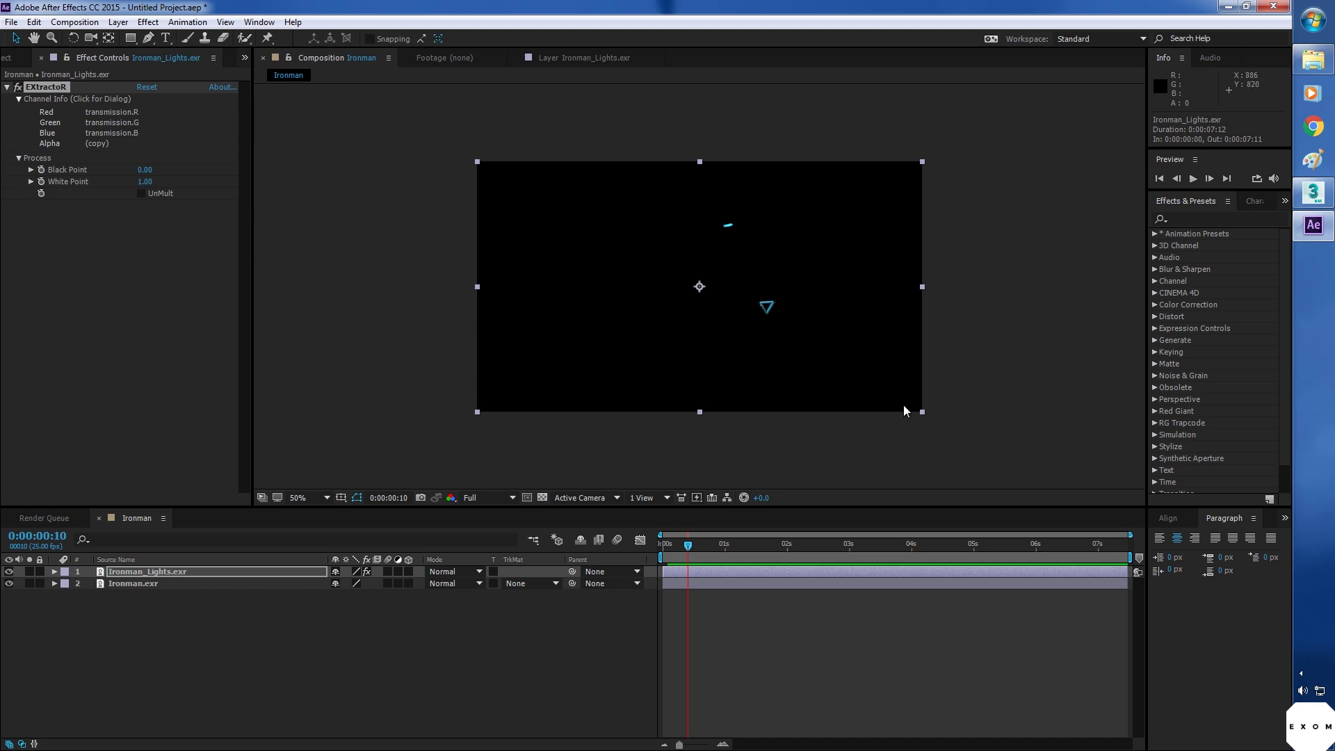
Permanently delete the three IronFinal test EXR renders from the output folder.
{"action": "left_click", "coordinate": [1313, 193]}
{"action": "left_click_drag", "start_coordinate": [424, 197], "coordinate": [103, 112]}
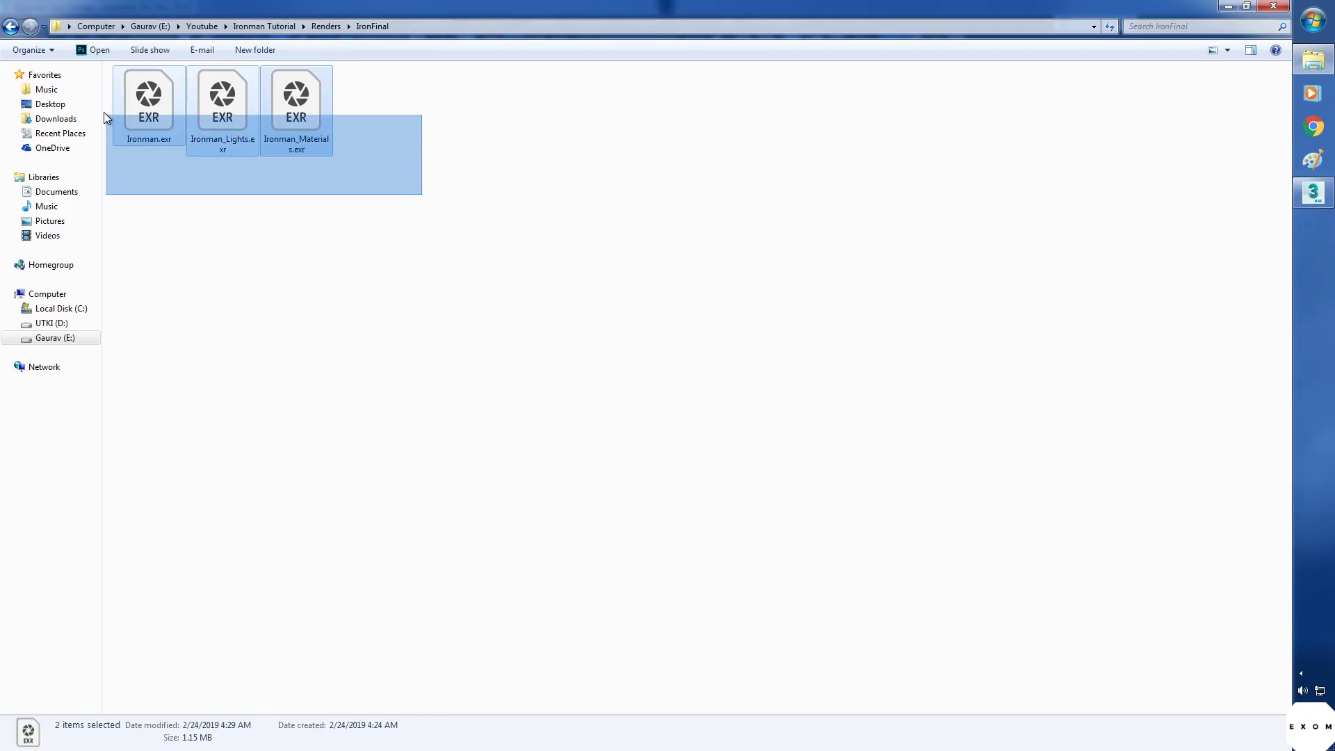
{"action": "key", "text": "shift+Delete"}
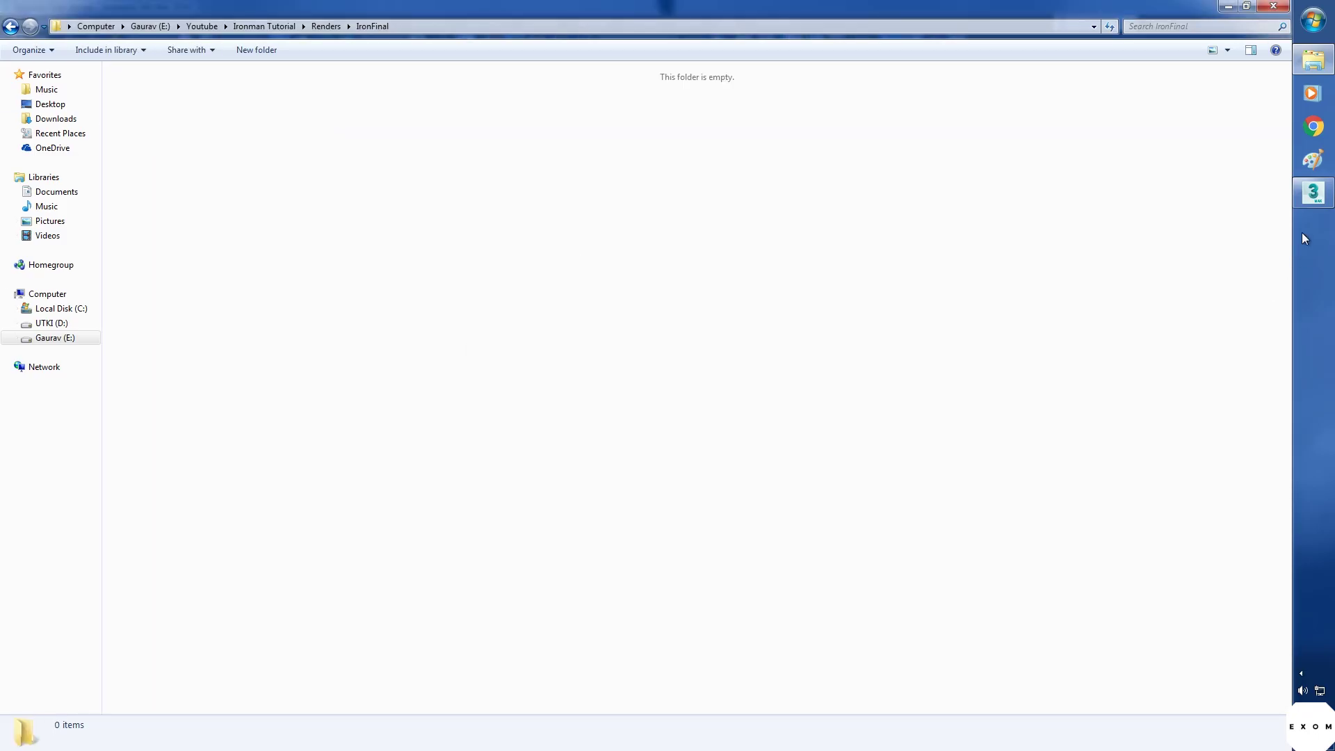
{"action": "left_click", "coordinate": [1312, 194]}
Render the full 0–186 active time segment at 1920×1080.
{"action": "left_click", "coordinate": [970, 97]}
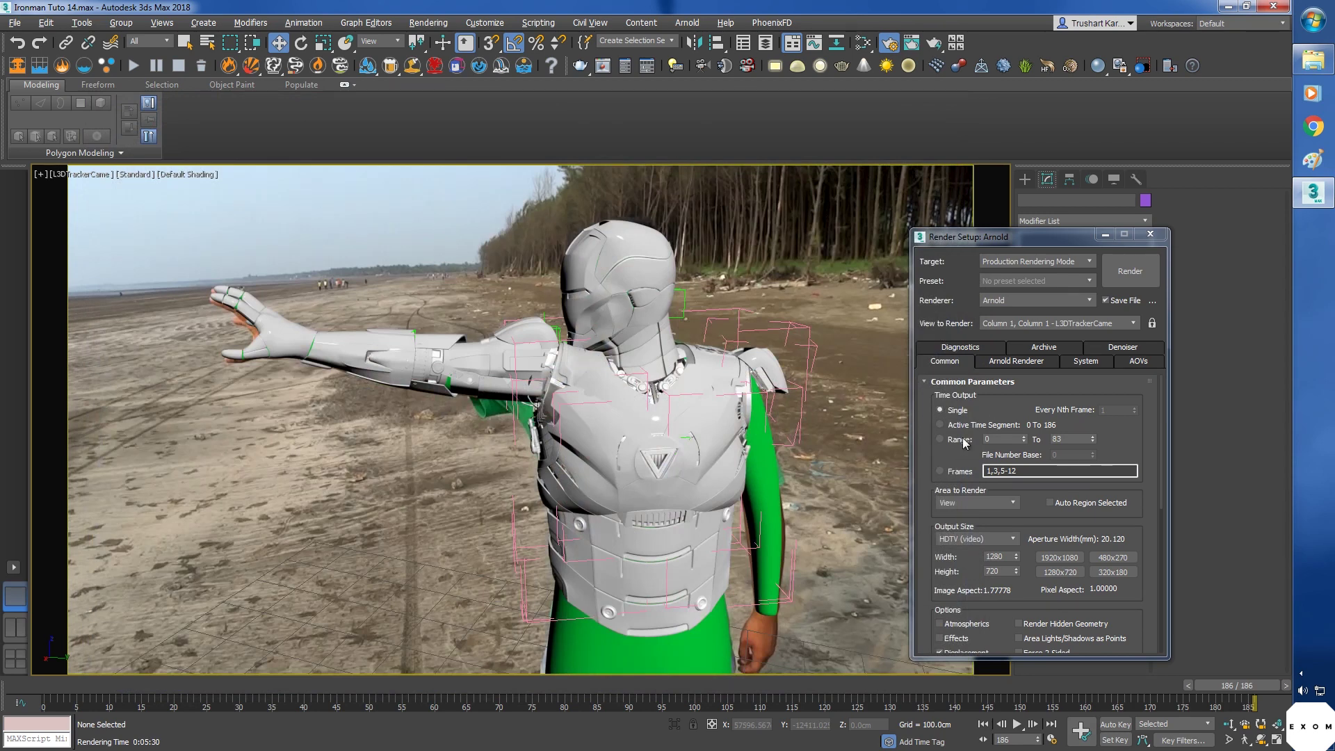
{"action": "left_click", "coordinate": [954, 425]}
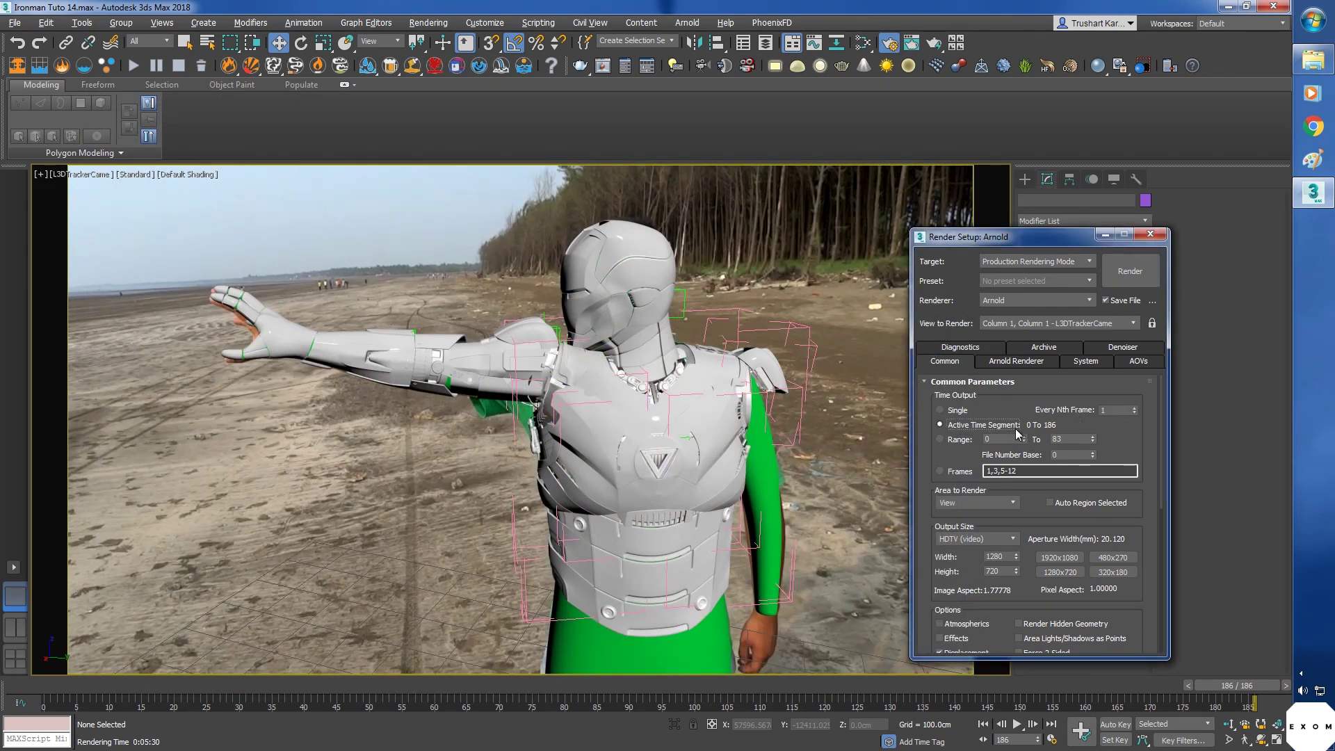
{"action": "double_click", "coordinate": [1079, 440]}
{"action": "left_click", "coordinate": [940, 425]}
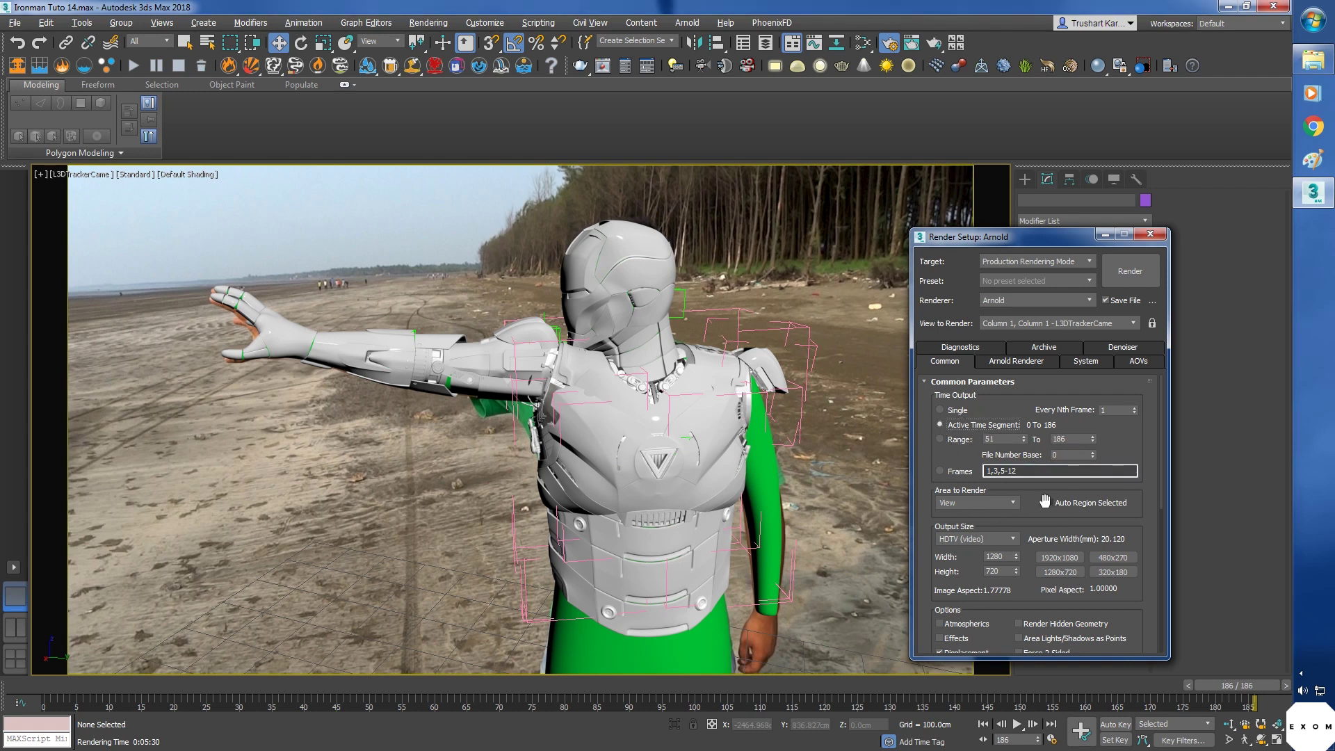
{"action": "left_click", "coordinate": [1058, 558]}
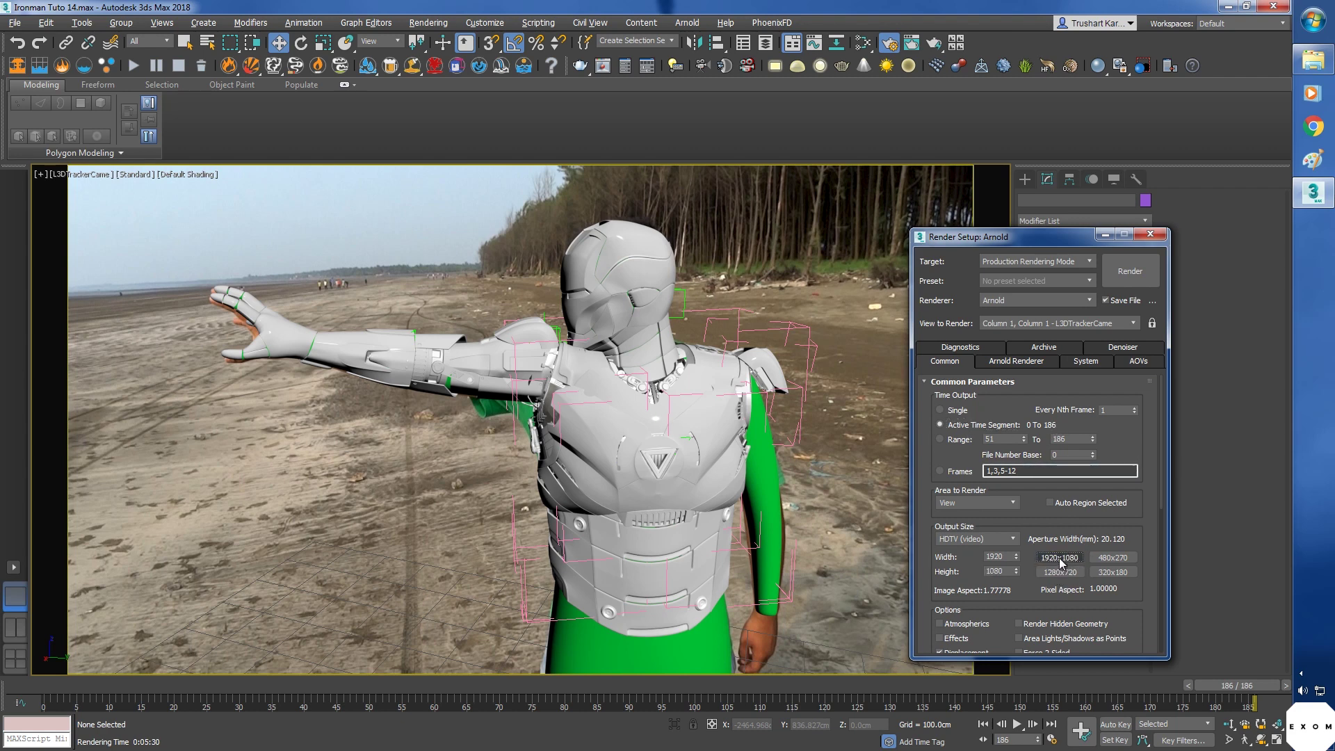
{"action": "left_click", "coordinate": [1130, 272]}
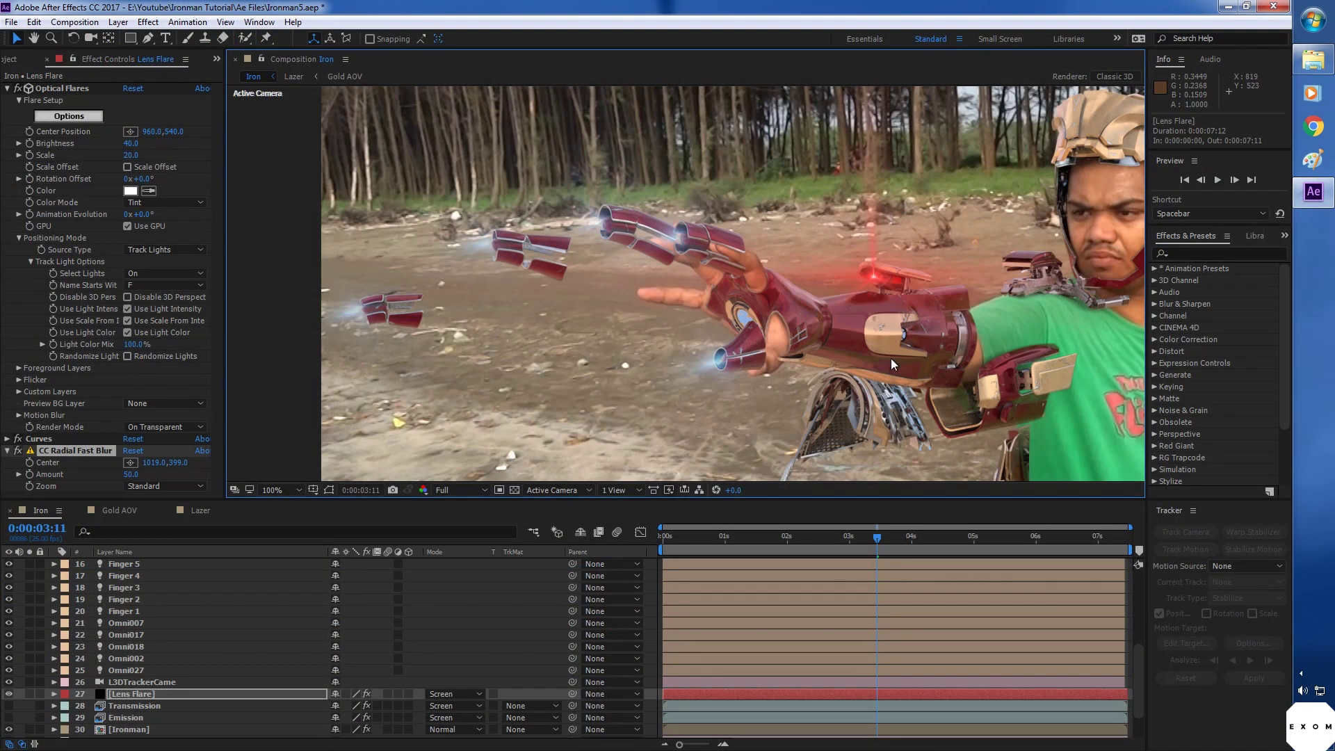
Scrub the Smoke layer's Particular Velocity to a negative value, then advance a frame.
{"action": "left_click", "coordinate": [128, 486]}
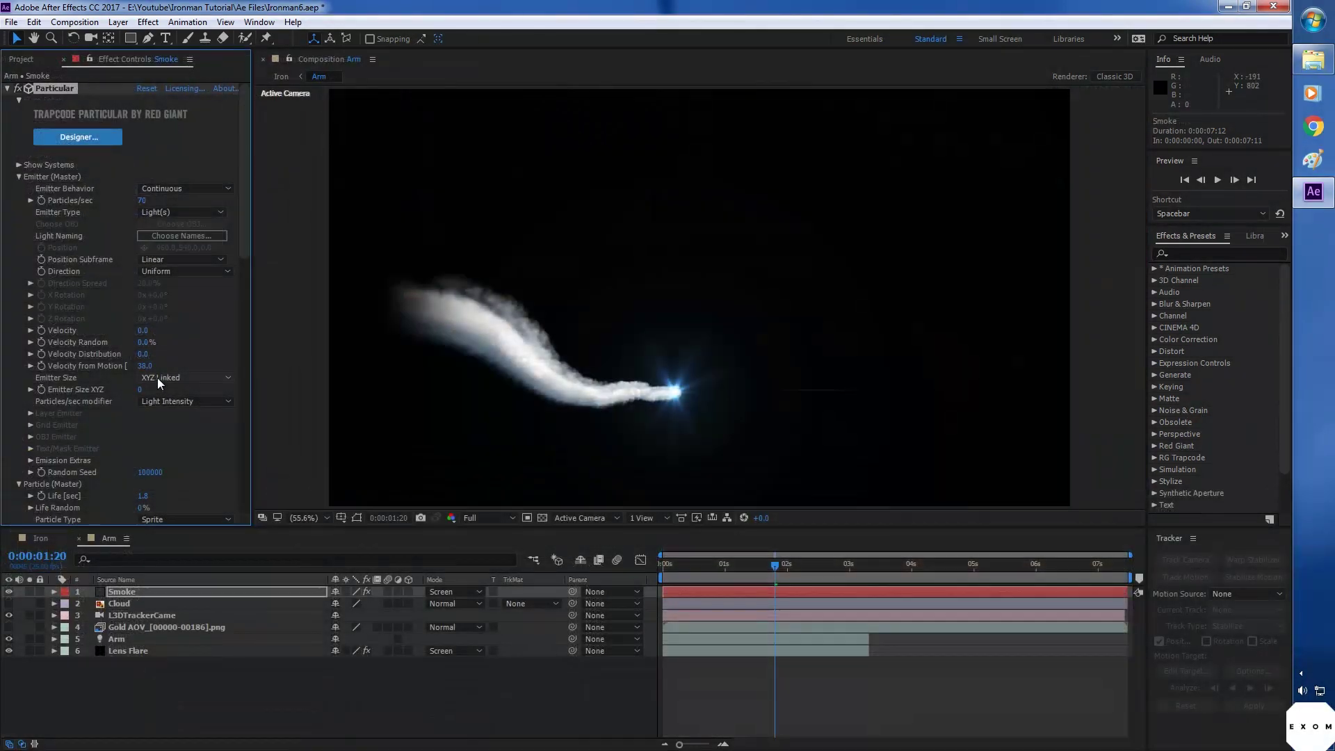
{"action": "left_click_drag", "start_coordinate": [145, 366], "coordinate": [112, 366]}
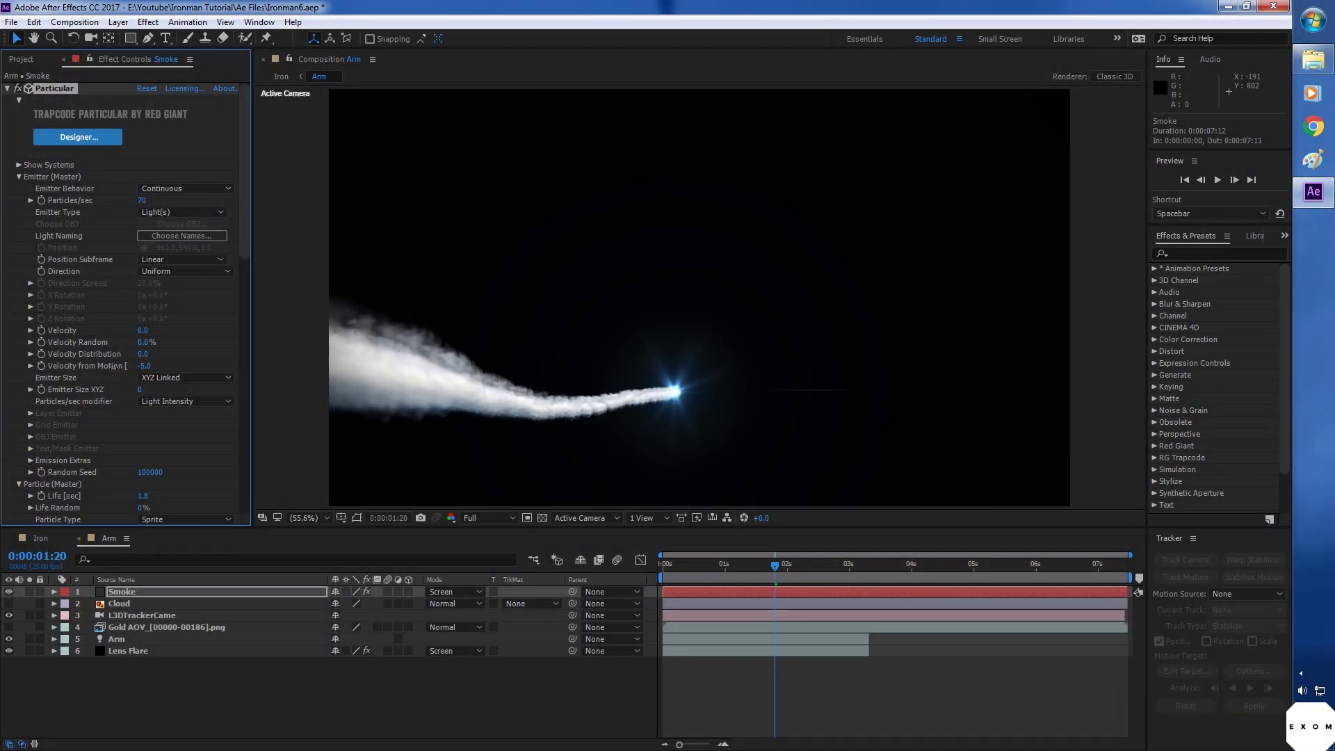
{"action": "left_click_drag", "start_coordinate": [110, 367], "coordinate": [90, 367]}
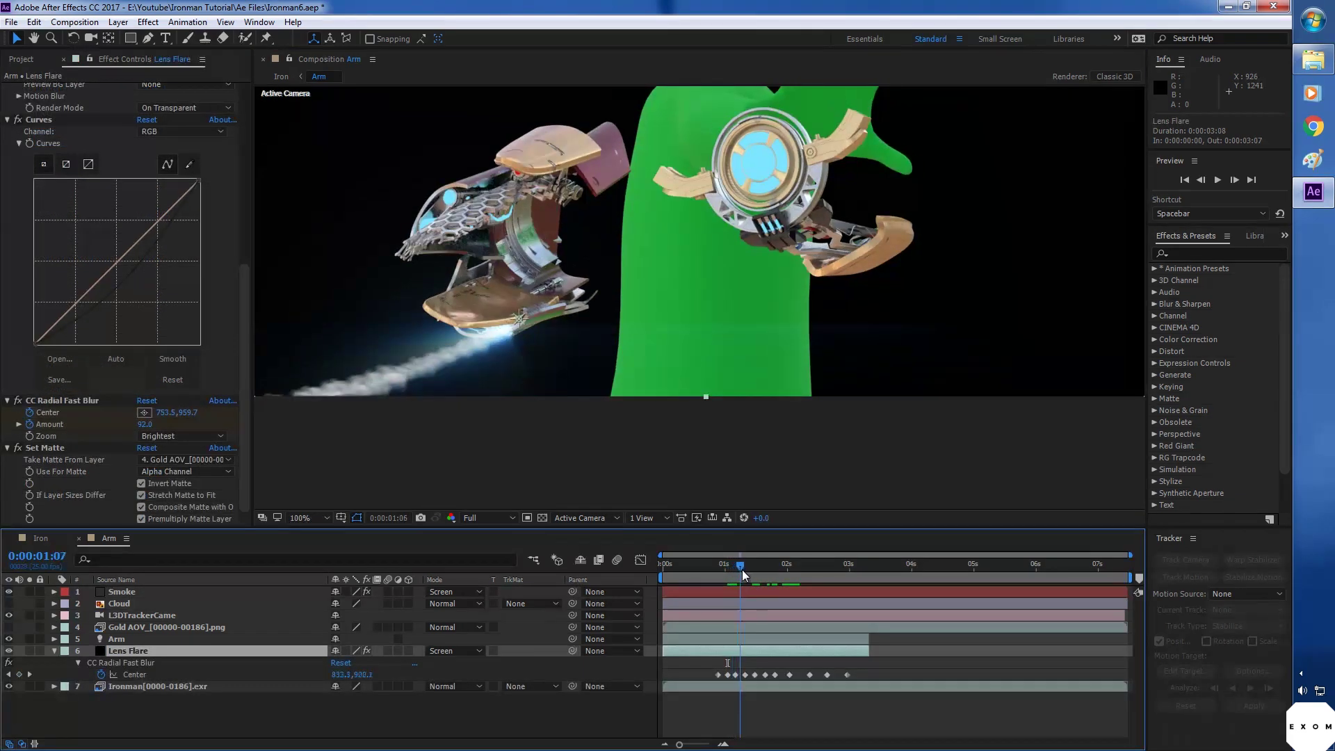
{"action": "left_click_drag", "start_coordinate": [746, 576], "coordinate": [750, 578]}
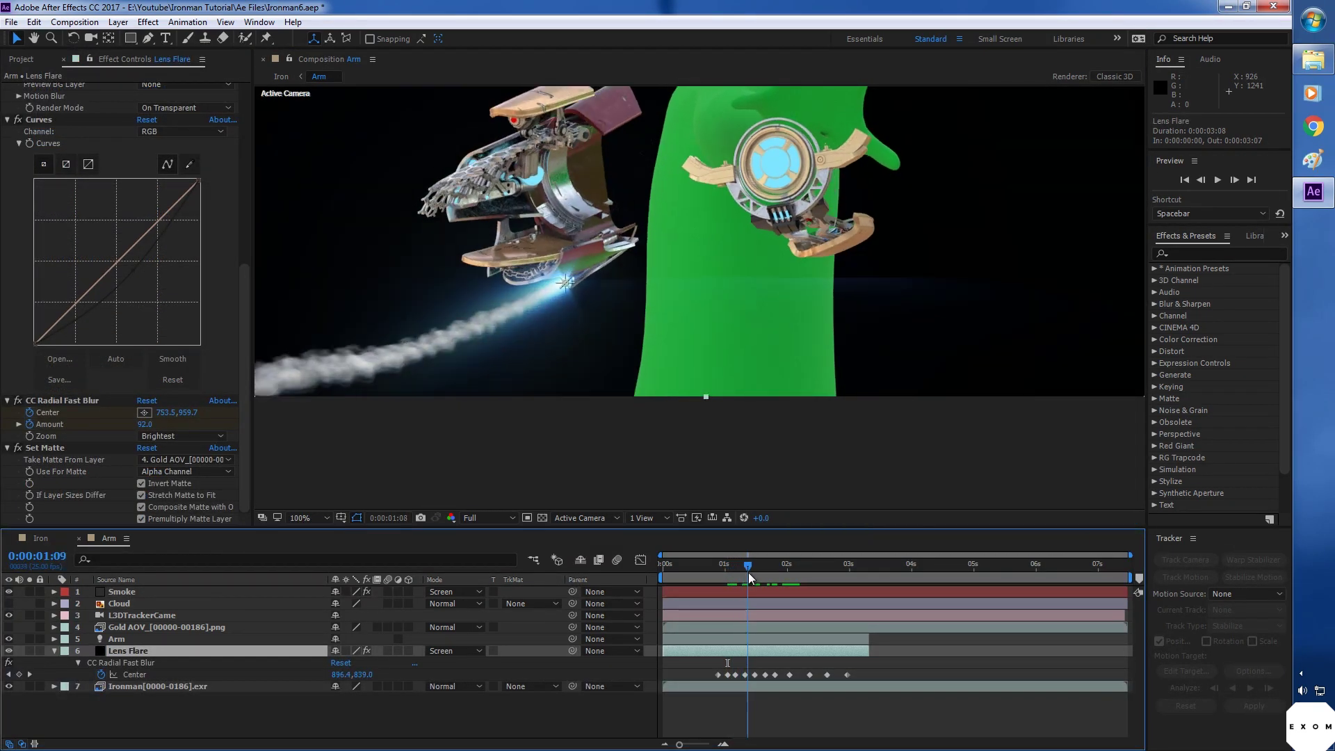